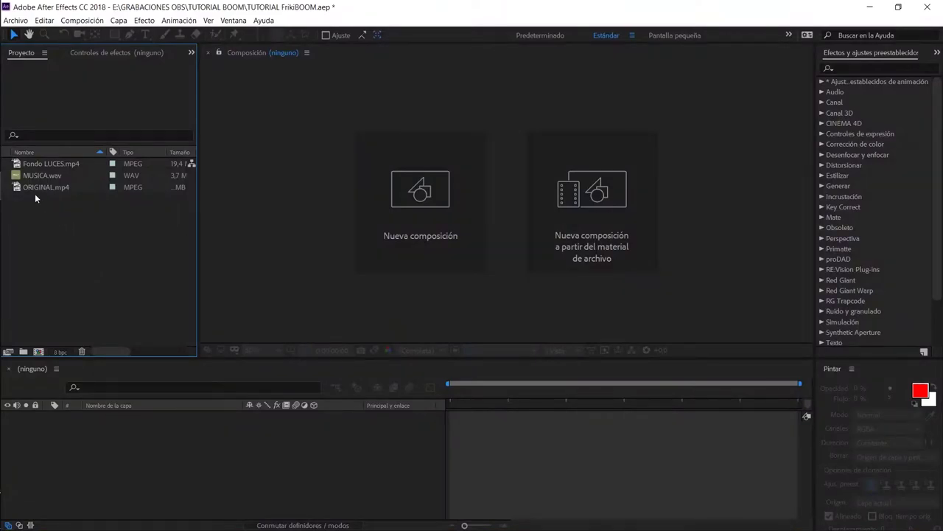
- Build a composition from ORIGINAL.mp4 and drop MUSICA.wav into its timeline as a second layer
left_click(32, 188)
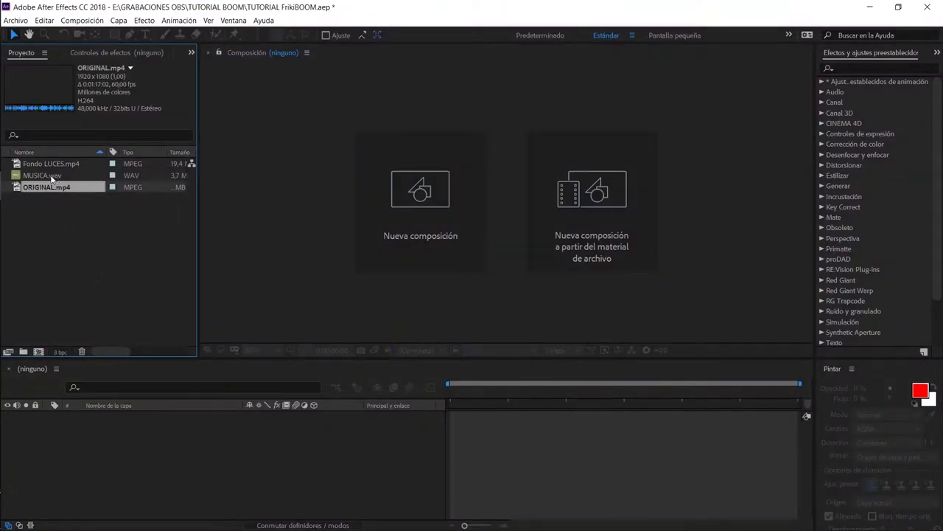
key("Up")
key("Up")
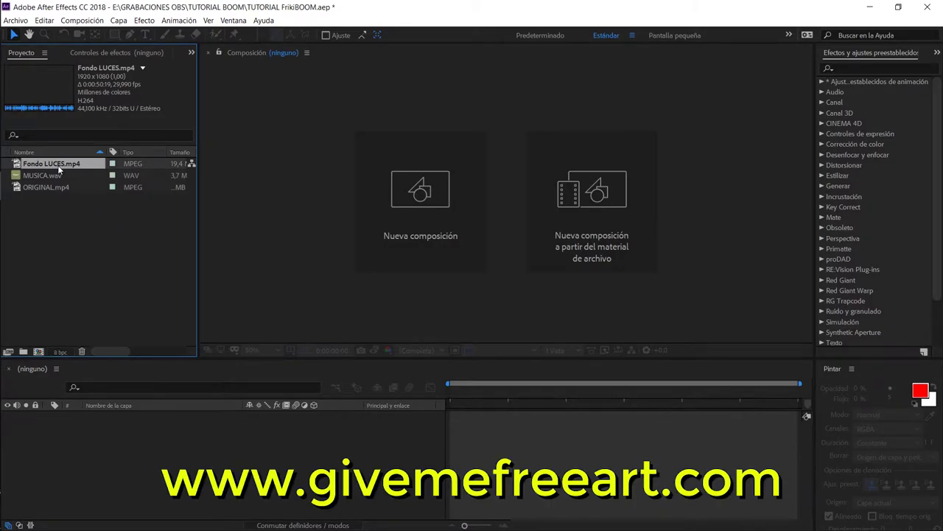
left_click(74, 246)
left_click_drag(18, 191, 73, 279)
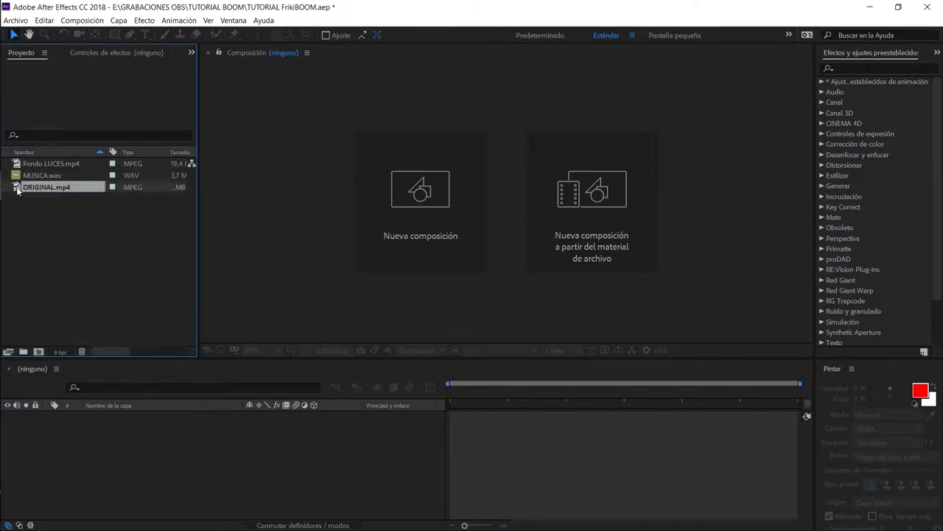
left_click_drag(39, 354, 38, 351)
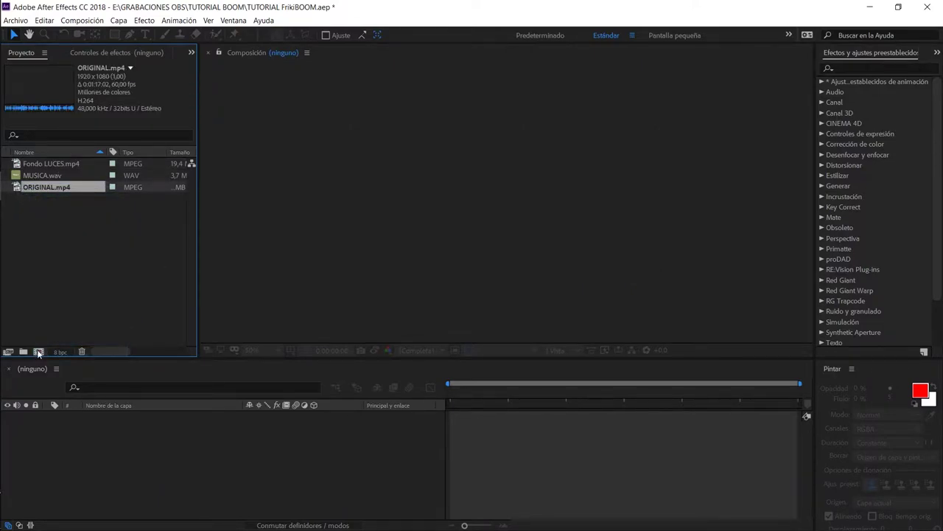
left_click_drag(42, 176, 109, 430)
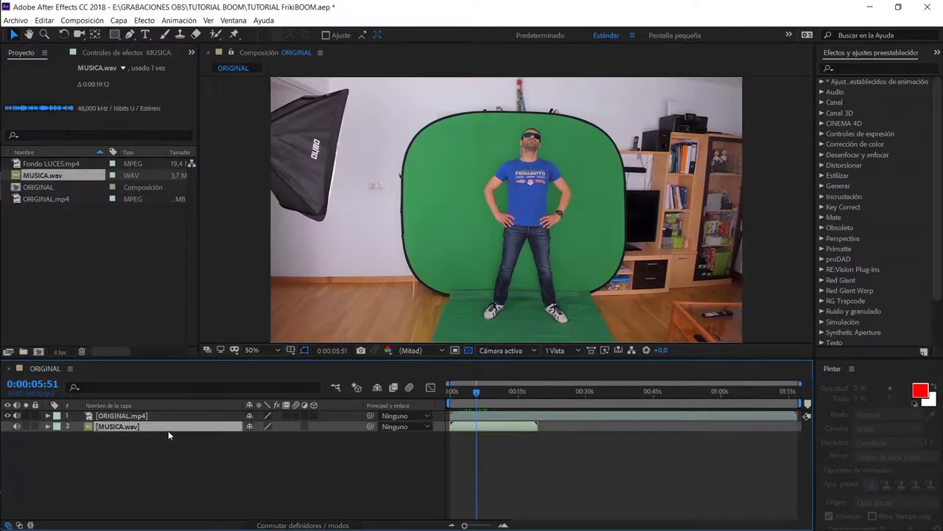
- Reveal the MUSICA.wav layer's waveform with L and zoom the timeline into the first seconds
left_click(51, 164)
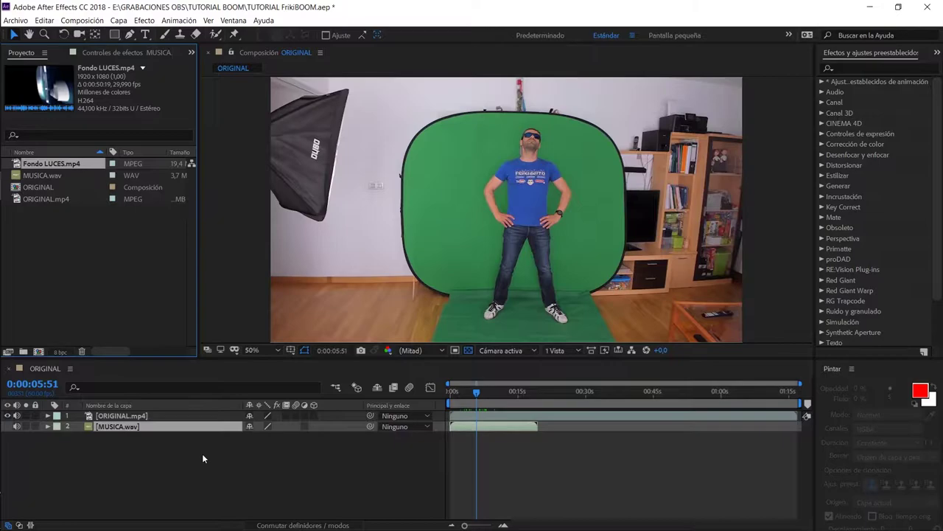
left_click(156, 446)
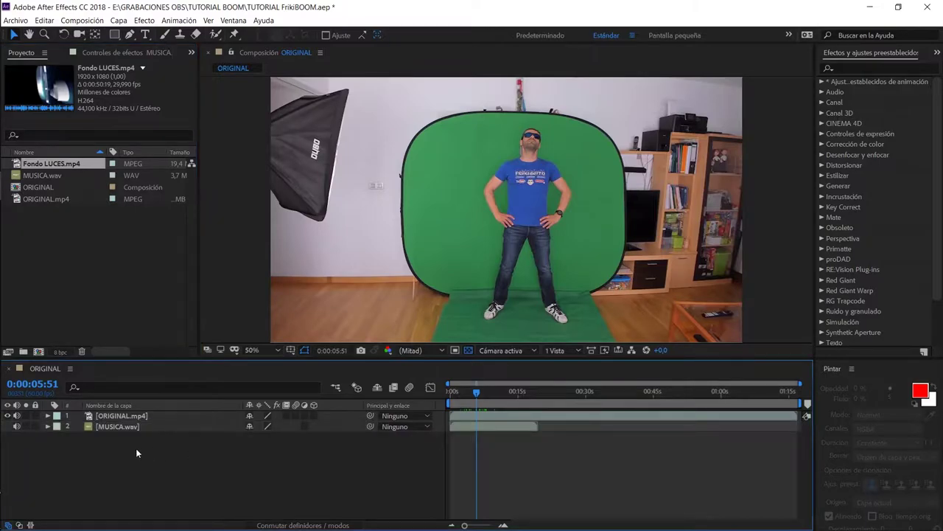
left_click(116, 427)
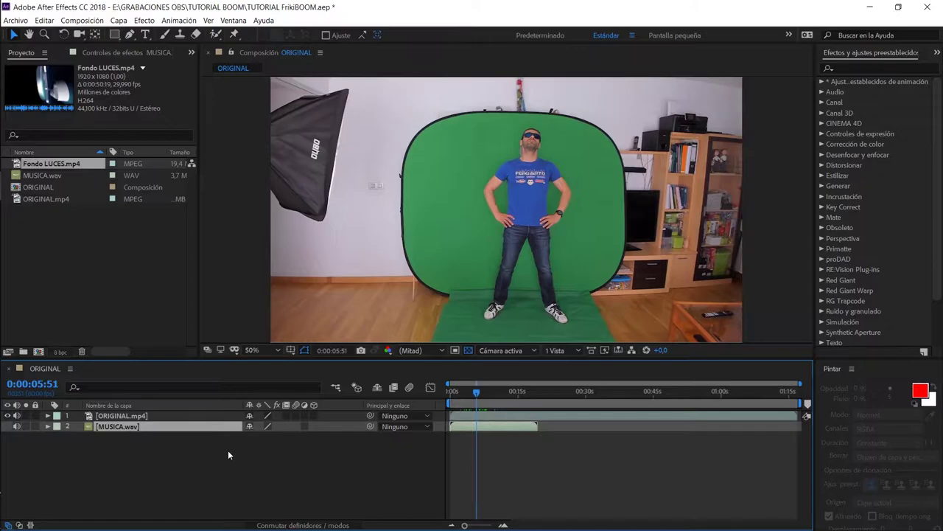
key("l")
key("l")
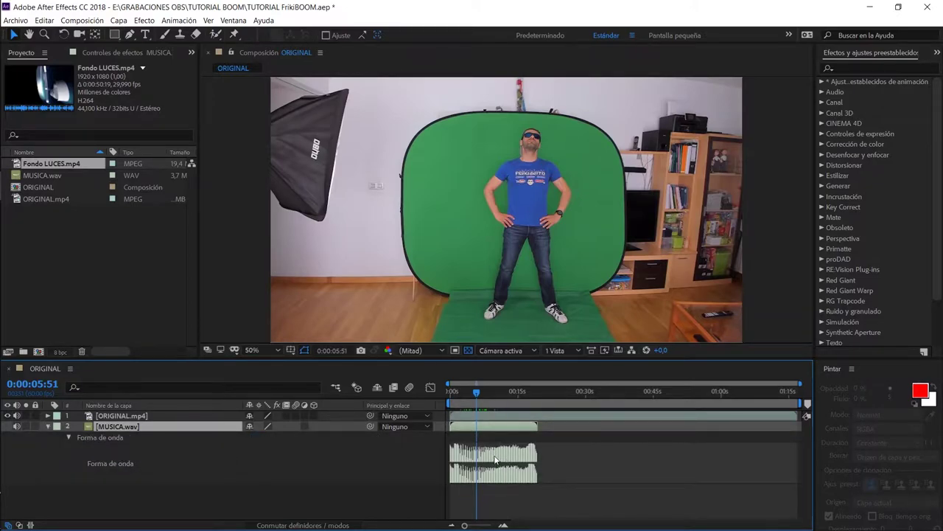
left_click_drag(466, 526, 485, 527)
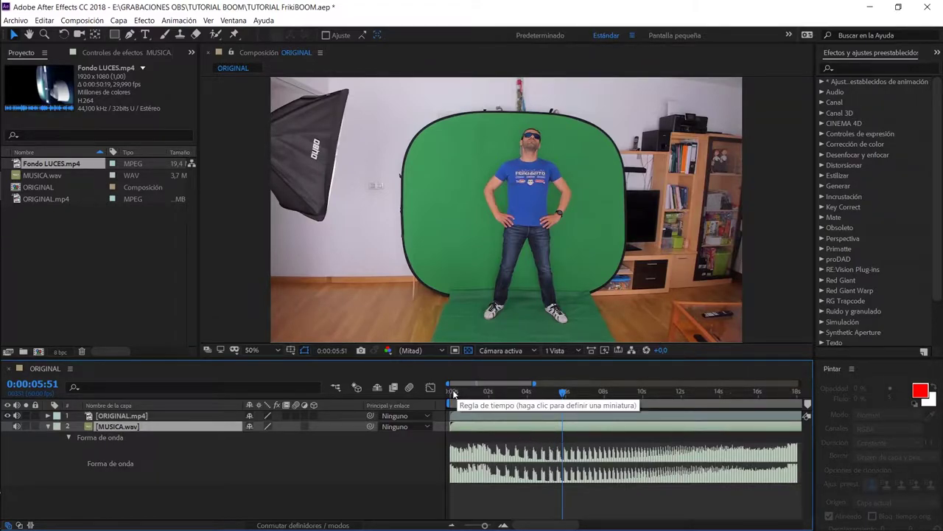
- Slide the ORIGINAL.mp4 layer to start at zero and save the project
left_click_drag(453, 391, 453, 389)
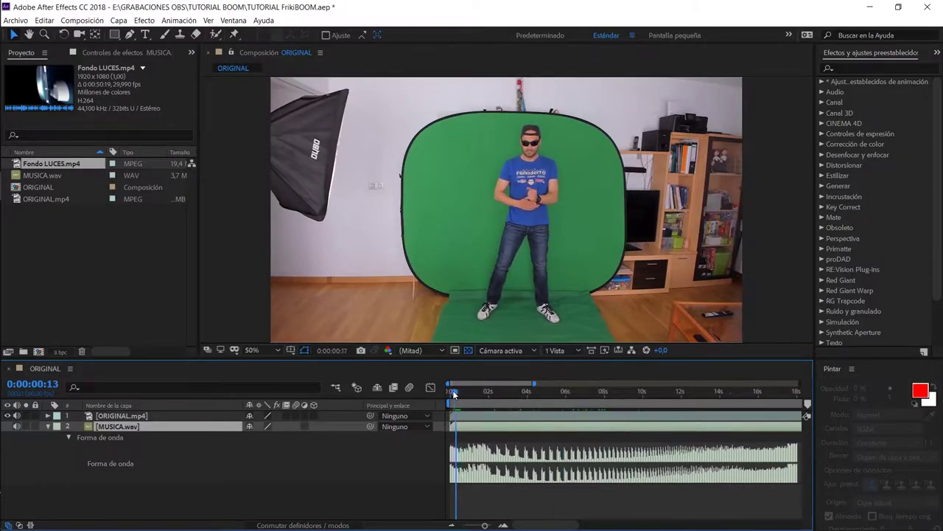
left_click_drag(453, 390, 547, 394)
left_click(453, 415)
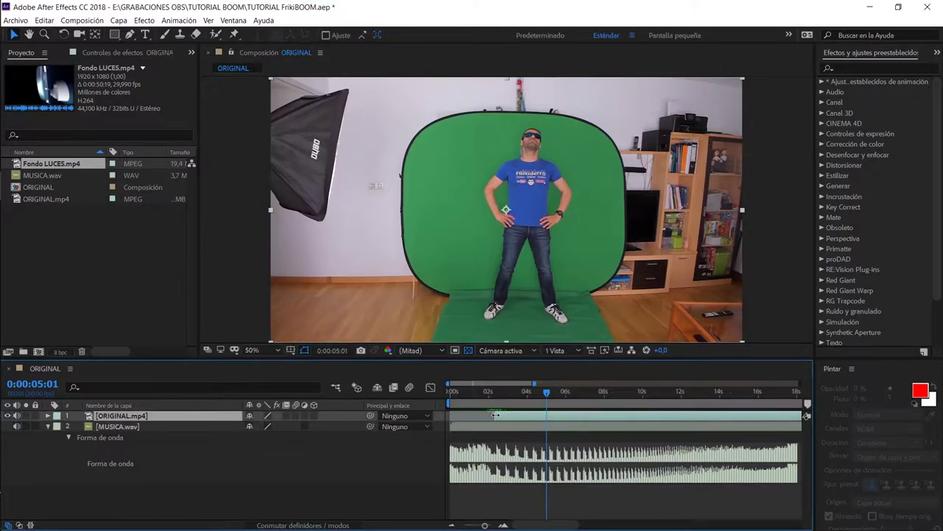
mouse_move(530, 415)
left_mouse_down()
mouse_move(481, 416)
mouse_move(517, 398)
left_mouse_up()
left_click_drag(485, 525, 509, 524)
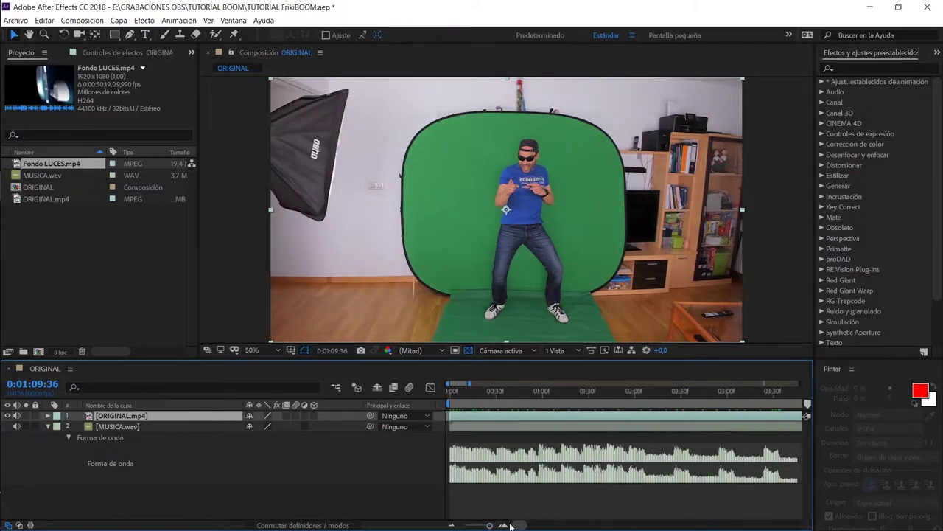
left_click(447, 392)
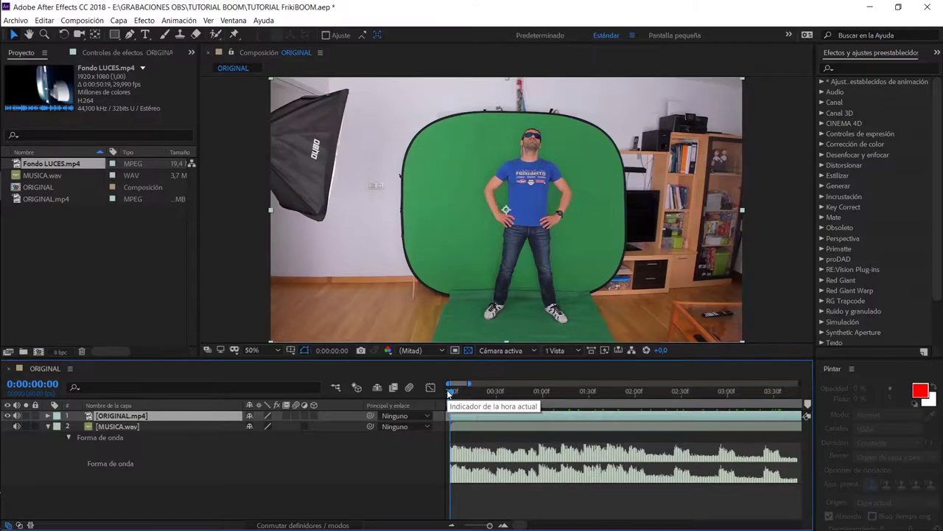
left_click(126, 471)
key("ctrl+s")
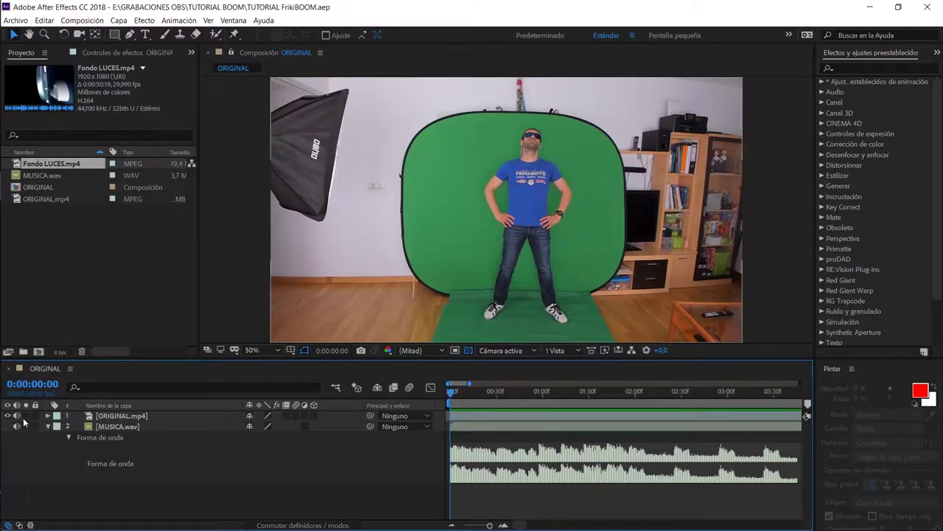
- Switch off the ORIGINAL.mp4 layer's audio and save again
left_click(129, 416)
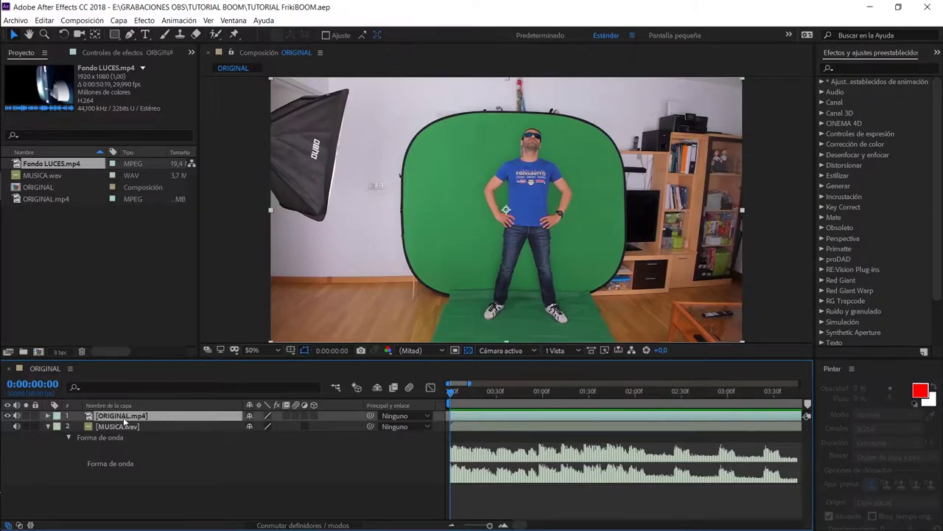
left_click(17, 416)
left_click(274, 465)
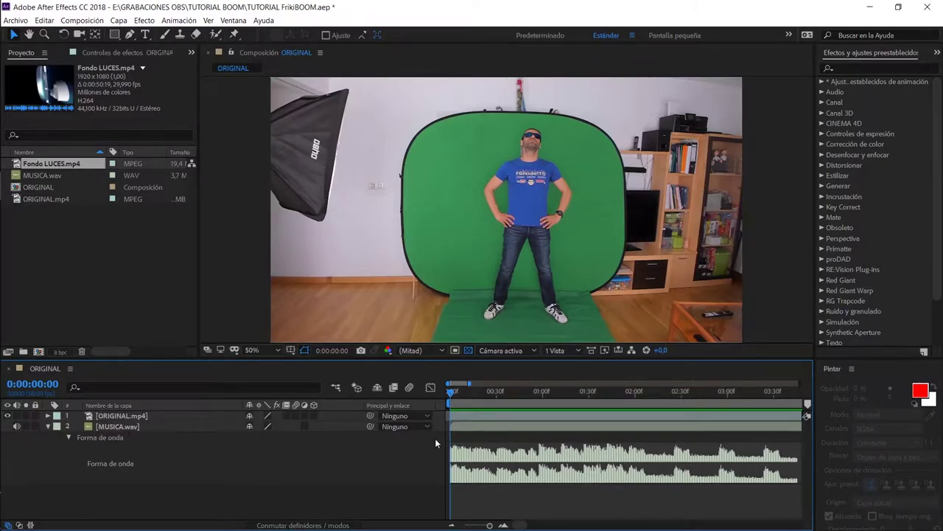
key("ctrl+s")
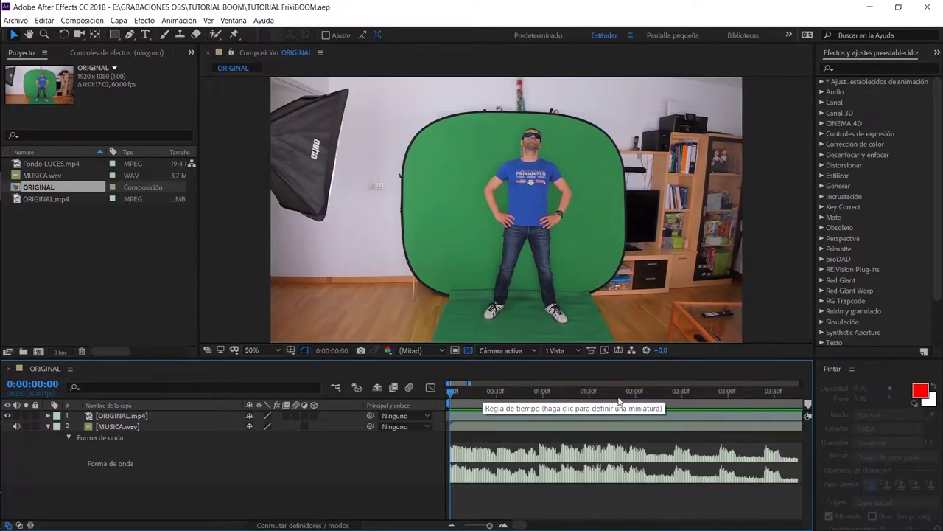
- Preview the music repeatedly around frame 56 to locate the first beat
left_click(538, 397)
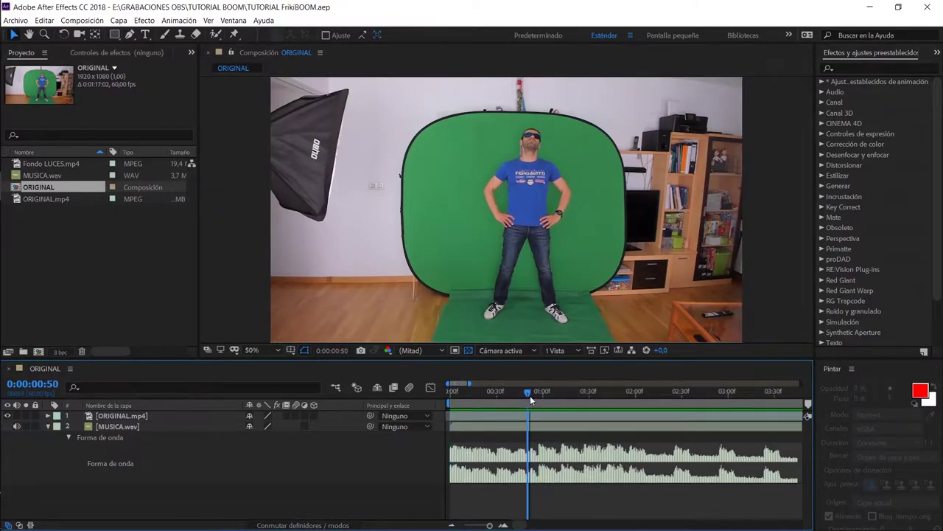
mouse_move(539, 399)
left_mouse_down()
mouse_move(493, 400)
mouse_move(539, 400)
left_mouse_up()
key("space")
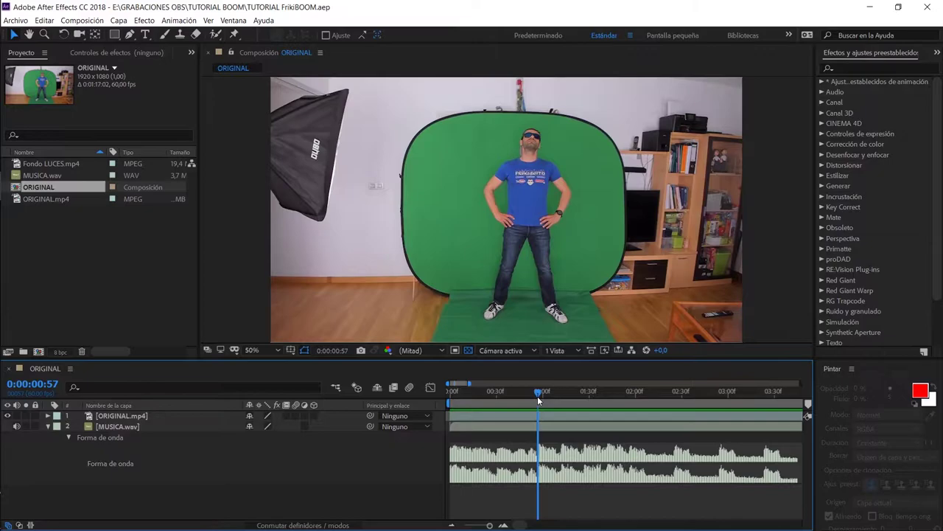
key("space")
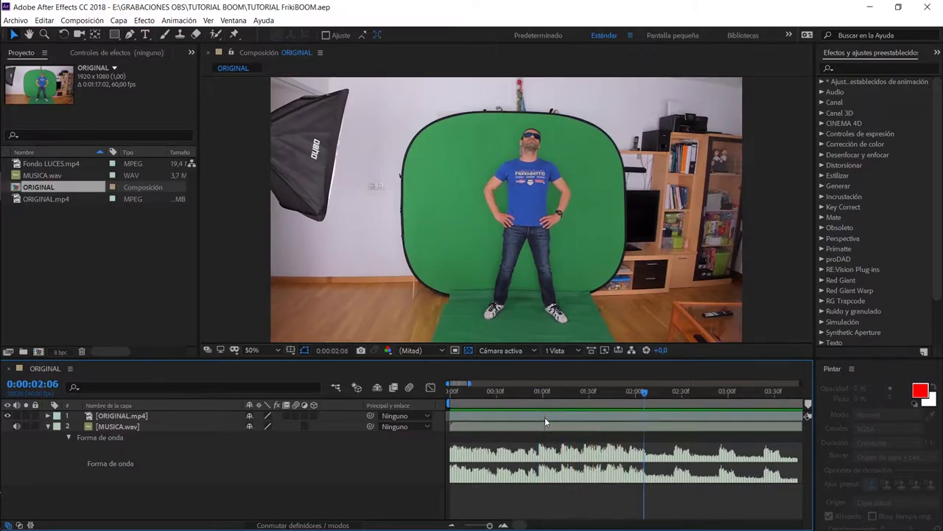
key("space")
left_click_drag(535, 400, 536, 400)
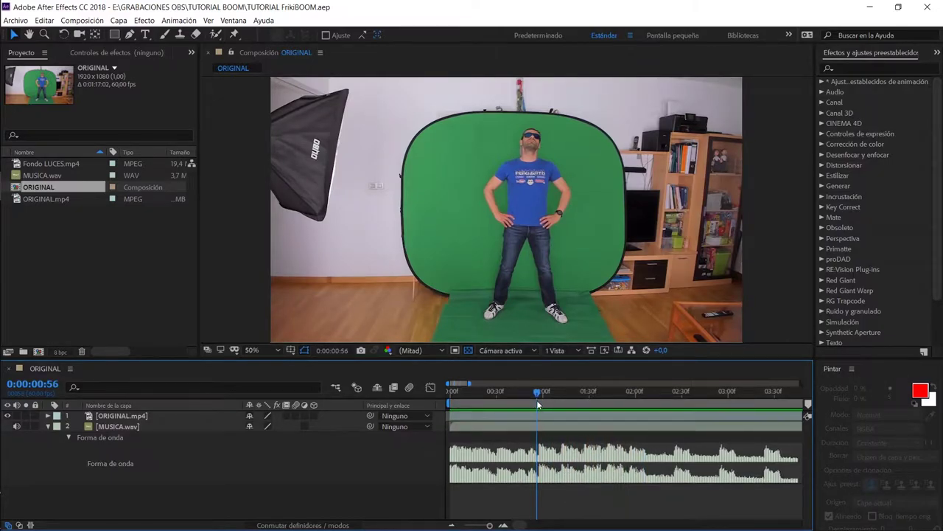
key("space")
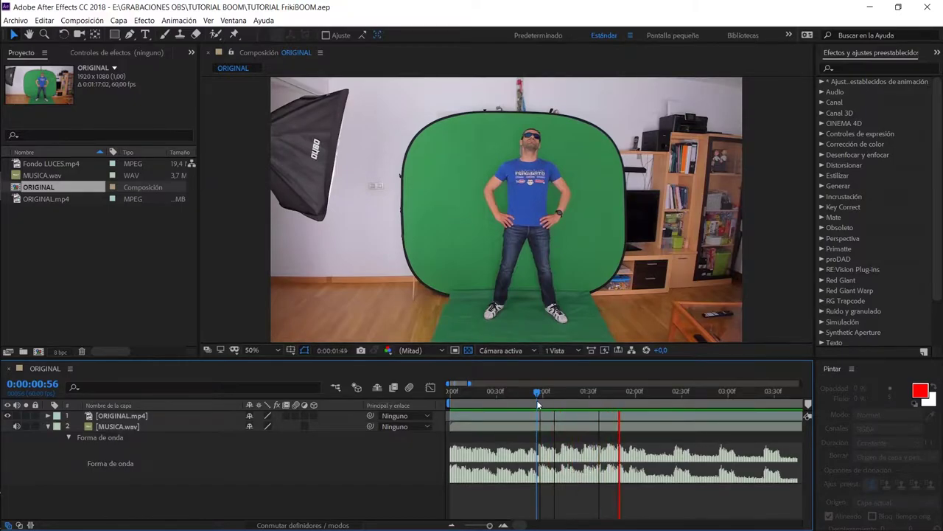
key("space")
left_click_drag(533, 394, 540, 395)
key("space")
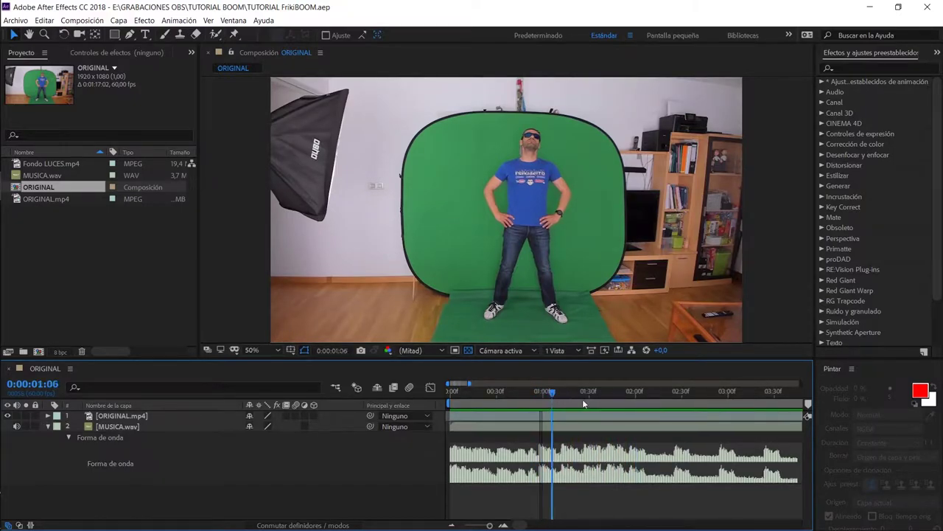
key("space")
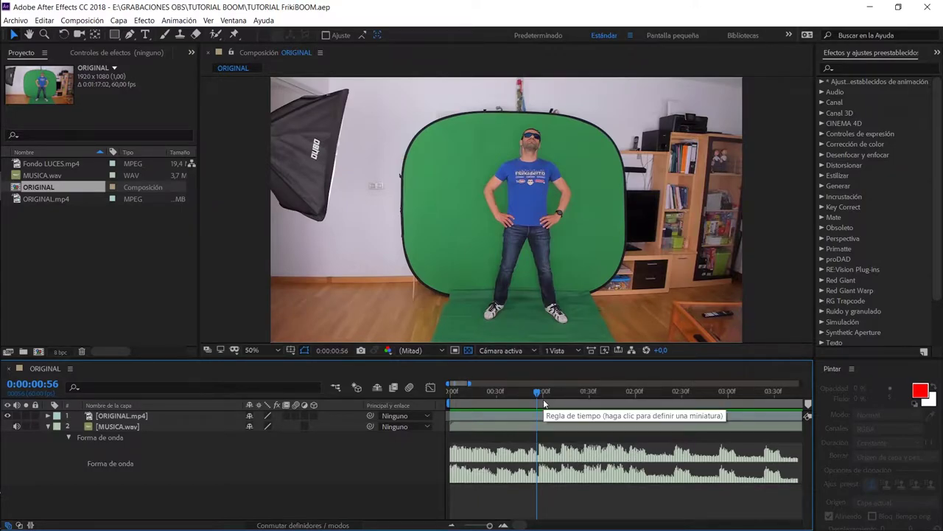
- Add composition markers at 01:09 and 01:24
mouse_move(537, 392)
left_mouse_down()
mouse_move(556, 393)
mouse_move(536, 391)
left_mouse_up()
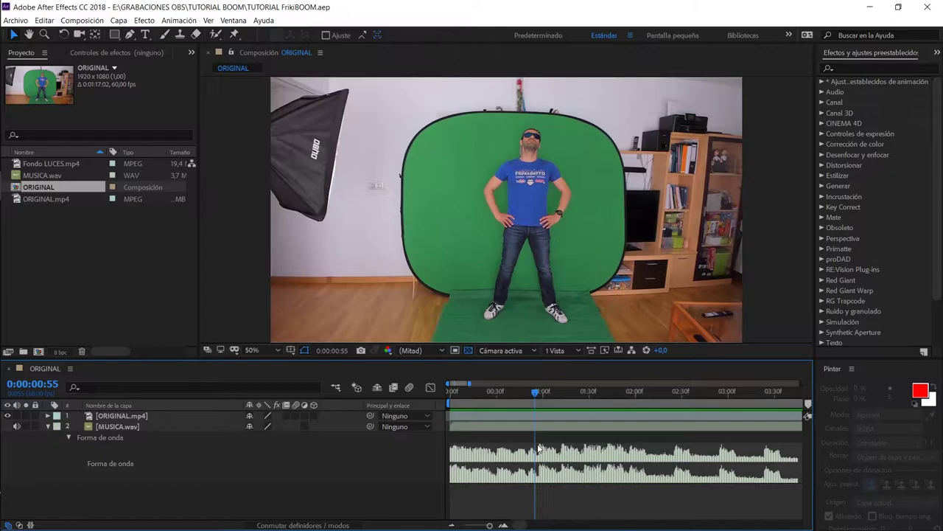
left_click_drag(535, 390, 556, 391)
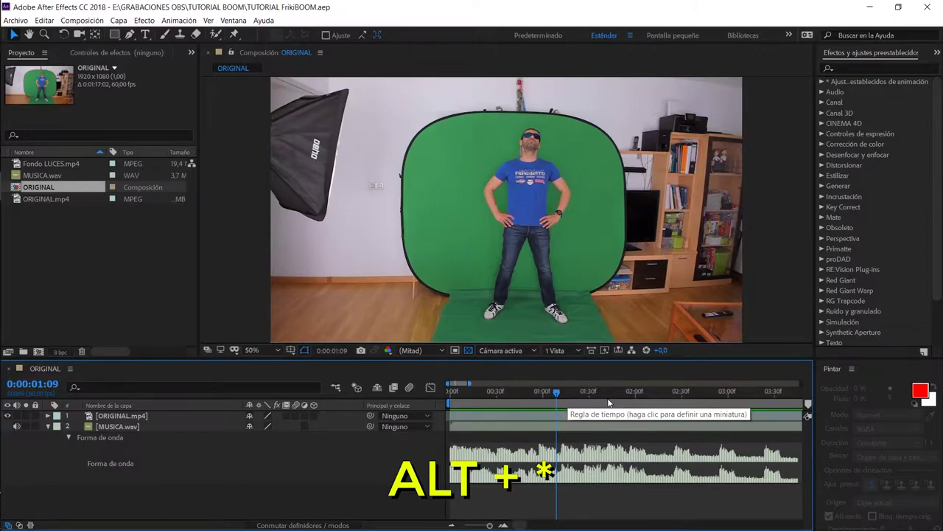
key("alt+KP_Multiply")
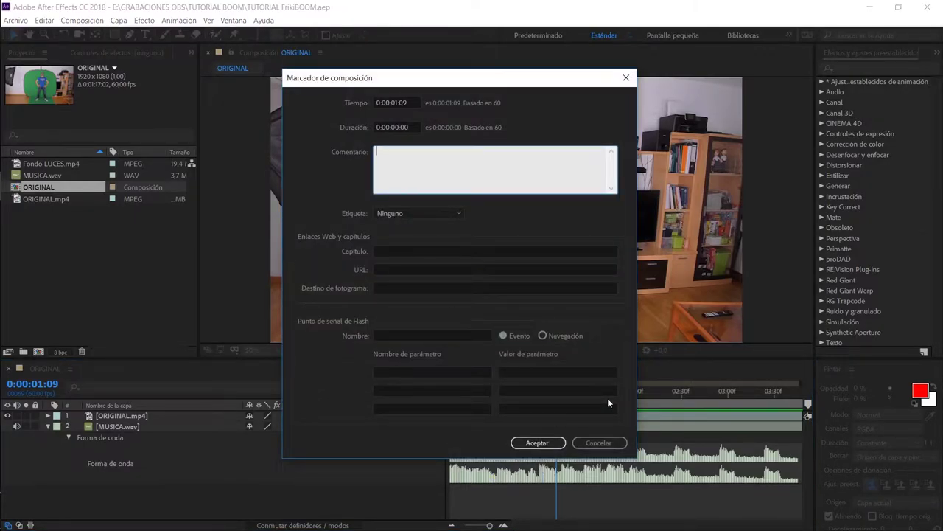
key("Return")
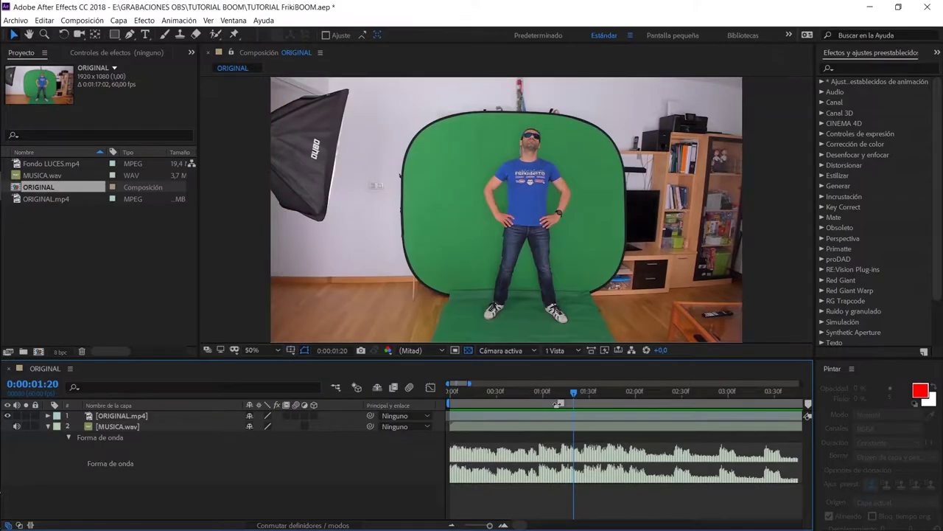
left_click_drag(576, 392, 581, 395)
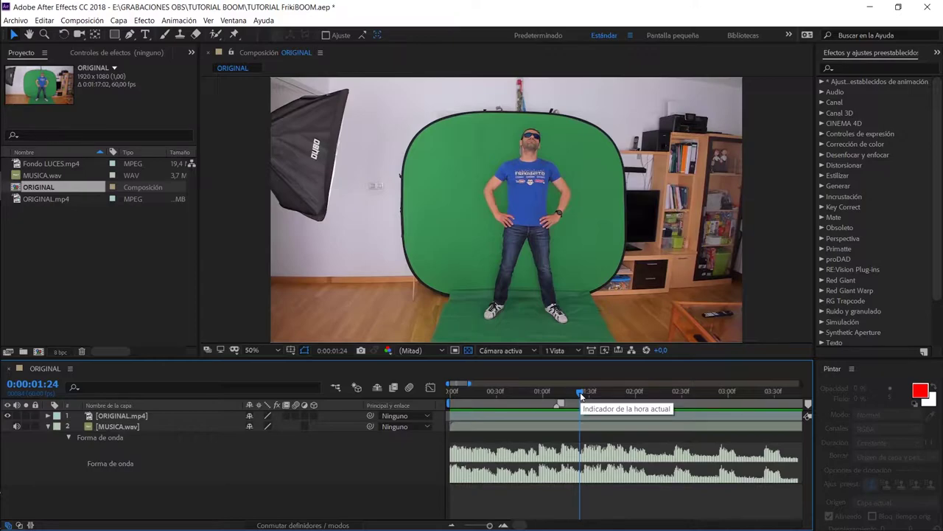
key("alt+KP_Multiply")
key("Return")
- Add composition markers at 01:39, 01:54 and 02:09, then move to 02:37
left_click_drag(581, 395, 627, 396)
key("alt+KP_Multiply")
key("Return")
key("alt+KP_Multiply")
key("Return")
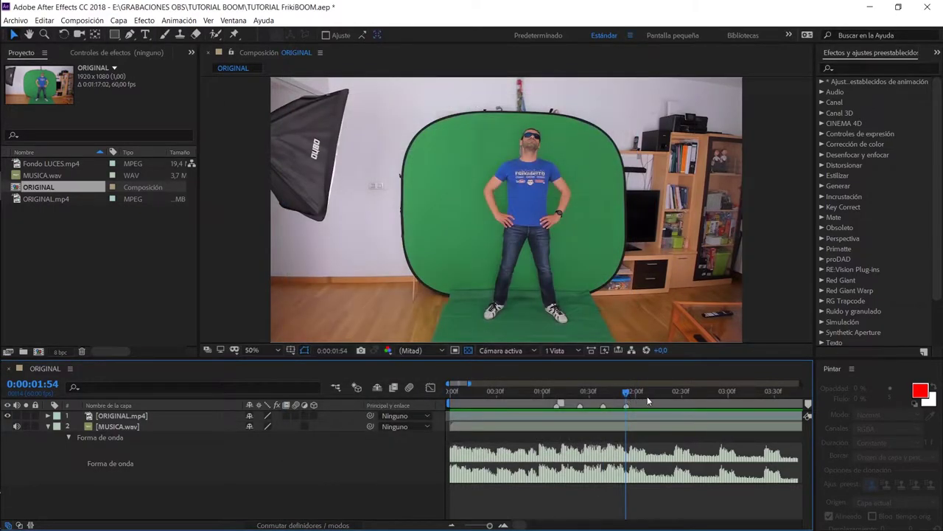
left_click(649, 398)
key("alt+KP_Multiply")
key("Return")
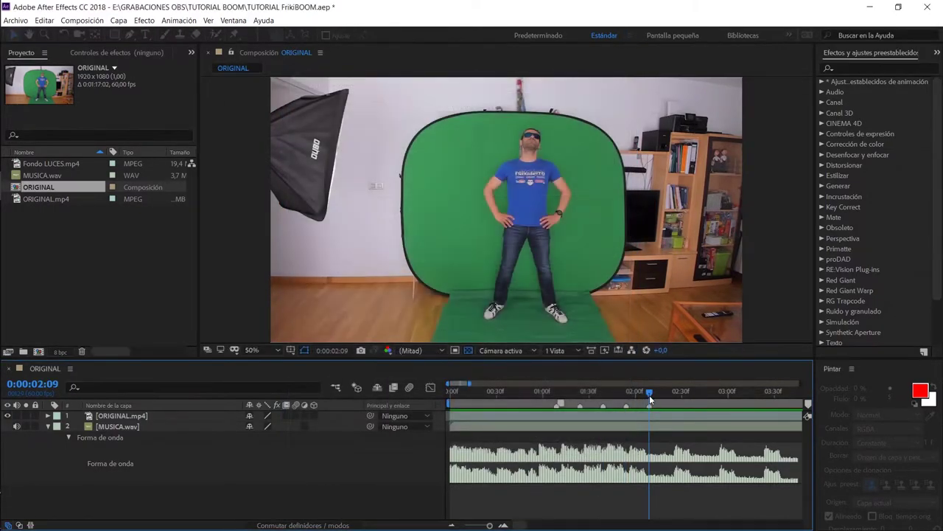
scroll(518, 396, "right", 5)
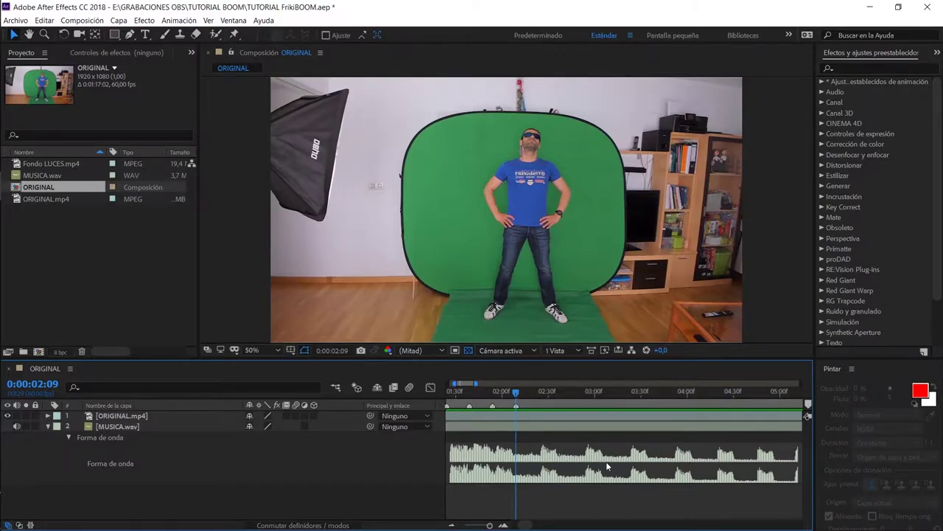
key("space")
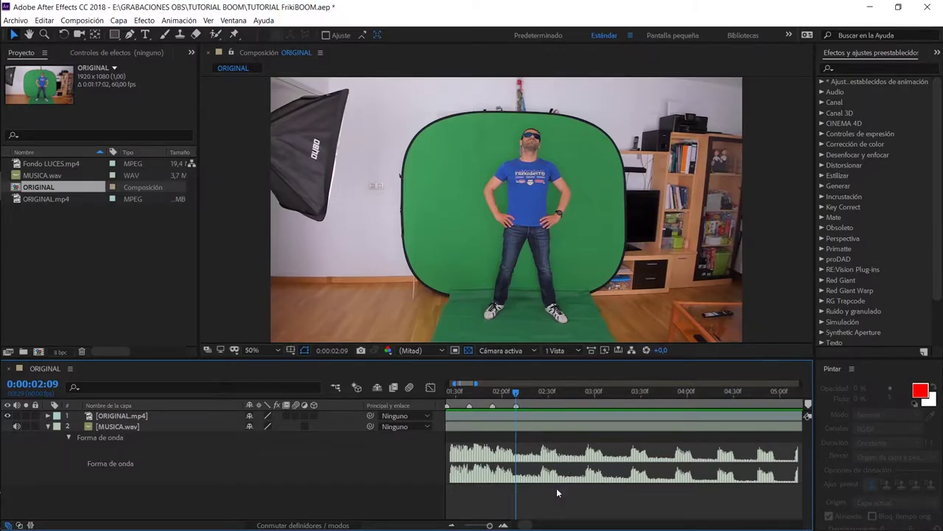
left_click_drag(544, 392, 558, 398)
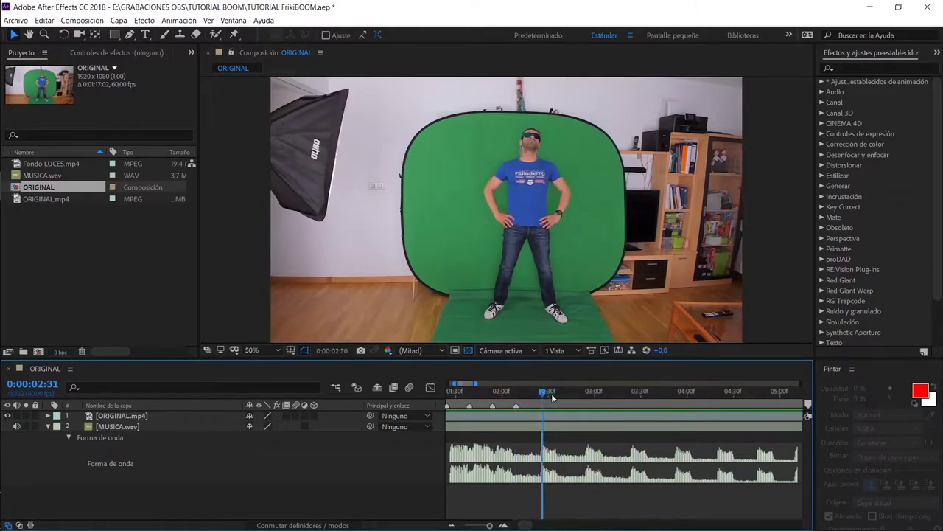
- Drop composition markers on the beats live during music playback, starting at 02:37
double_click(559, 397)
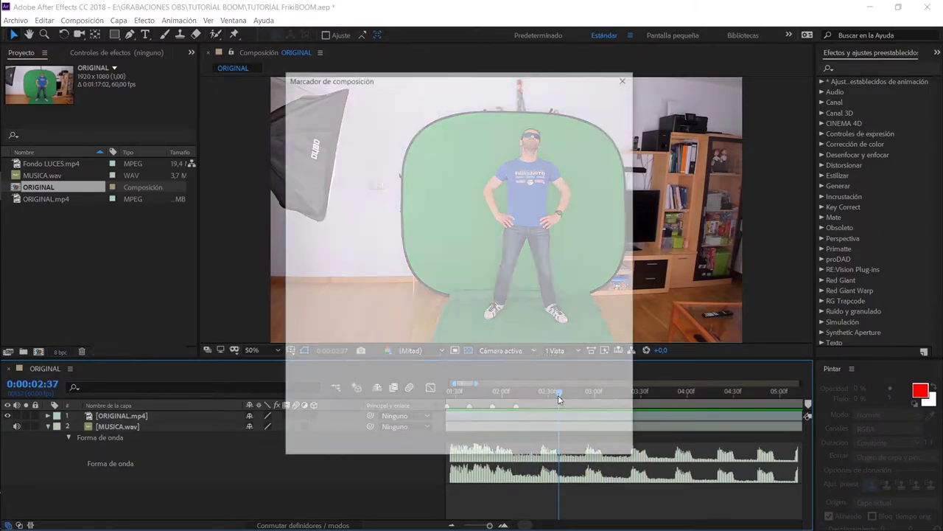
key("Escape")
left_click(513, 396)
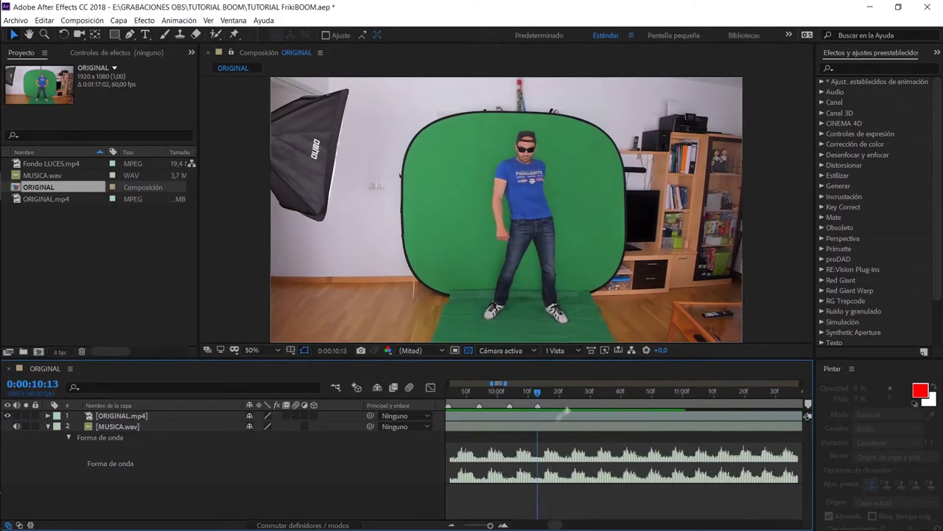
key("KP_Multiply")
key("KP_Multiply")
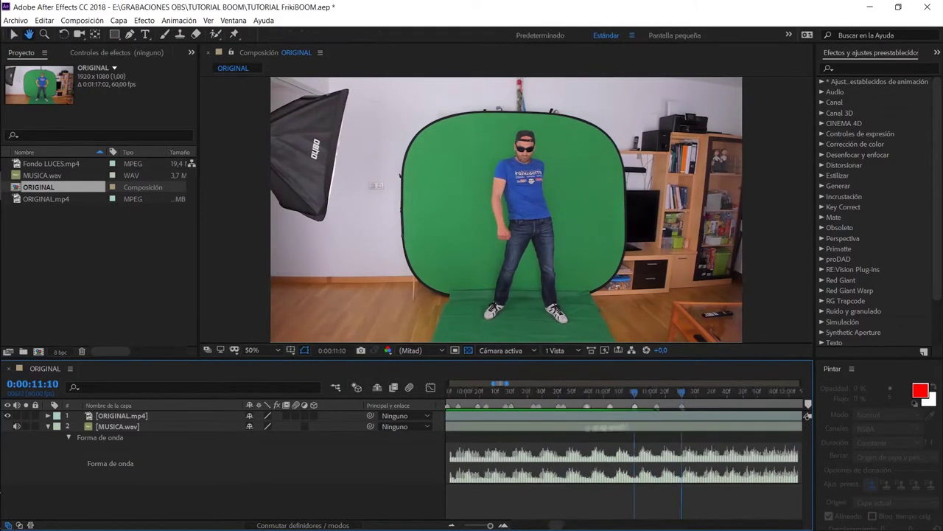
key("KP_Multiply")
key("KP_Multiply")
key("KP_Multiply")
key("KP_Multiply")
key("KP_Multiply")
key("KP_Multiply")
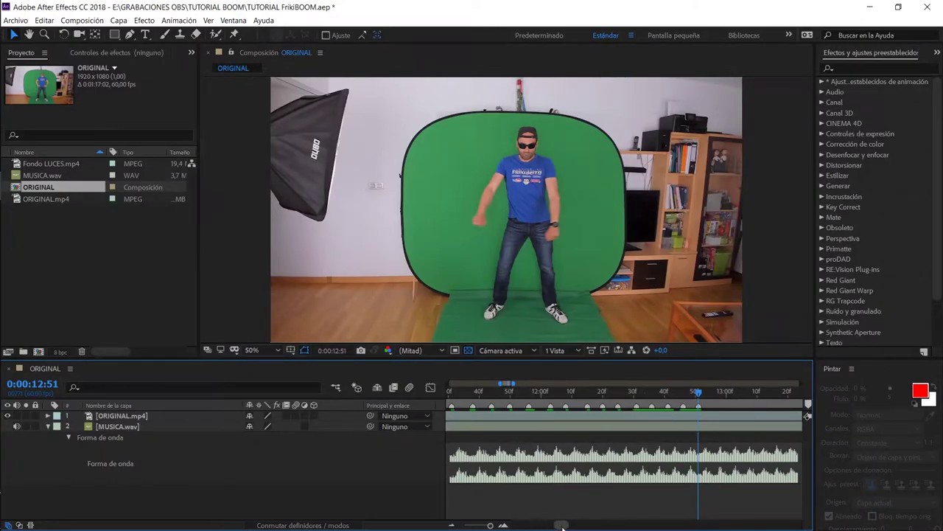
- Preview the marked section from 0:00:34, then return to 0:00:00:00
mouse_move(564, 526)
left_mouse_down()
mouse_move(587, 528)
mouse_move(489, 526)
left_mouse_up()
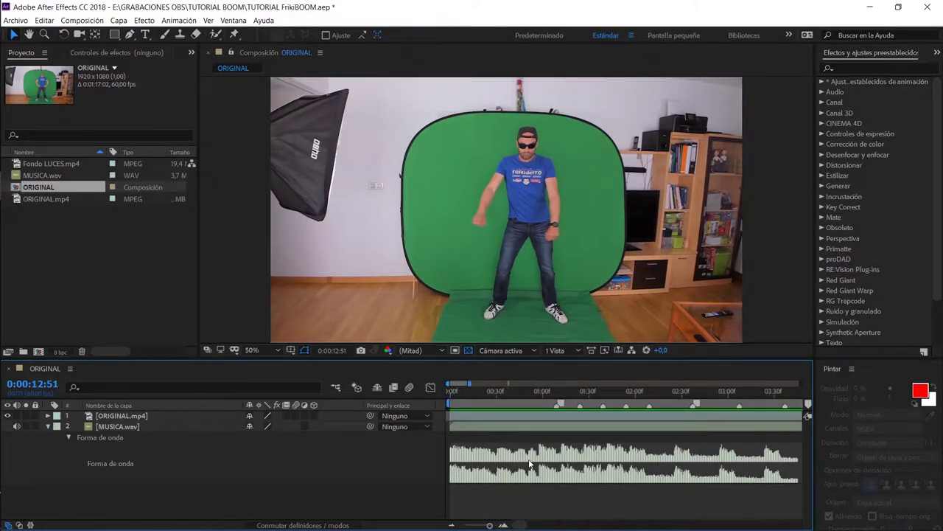
left_click_drag(483, 393, 503, 395)
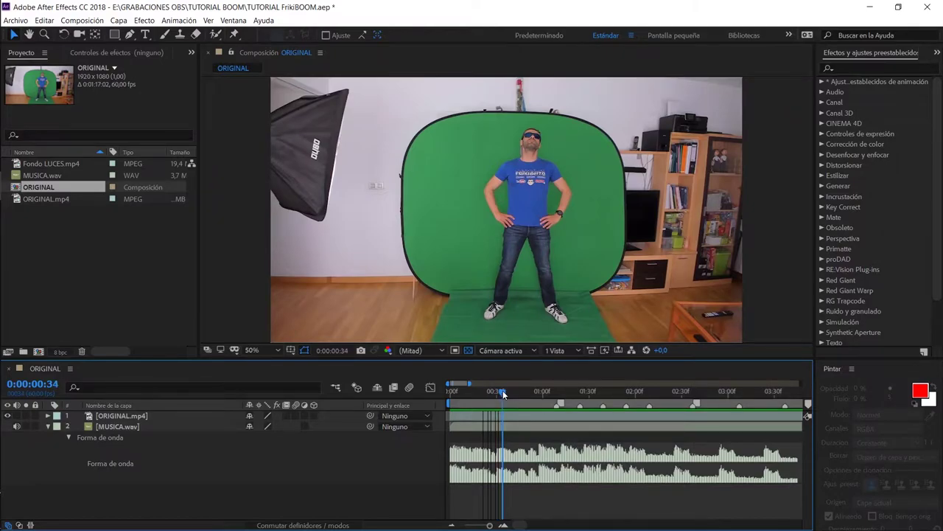
key("space")
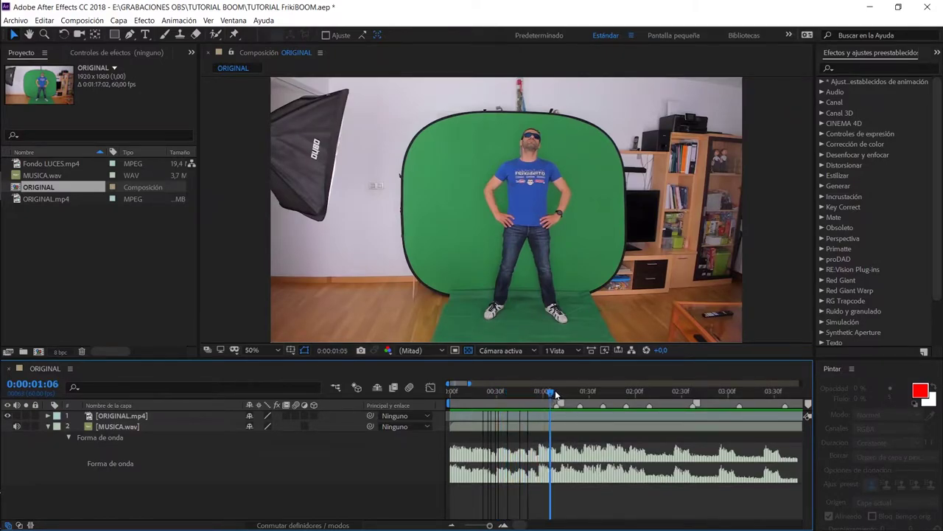
key("Home")
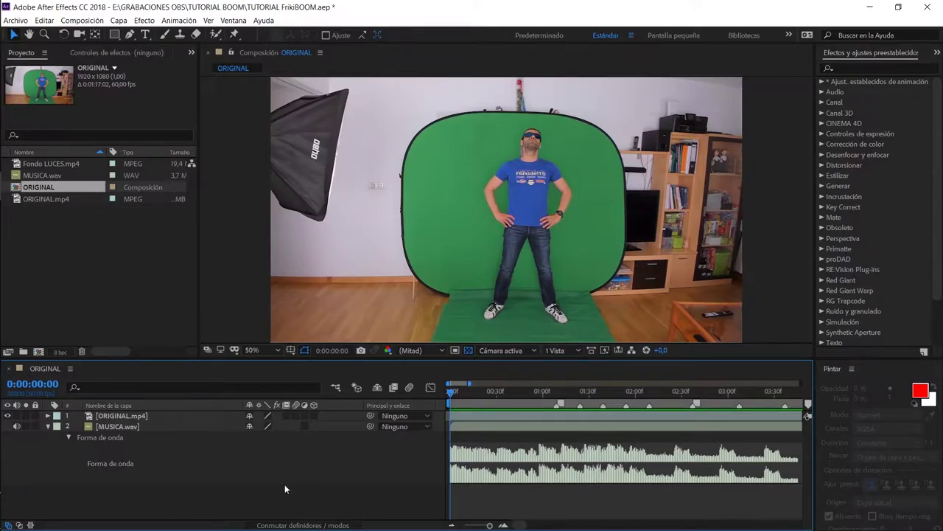
- Enable time remapping on the ORIGINAL.mp4 layer
left_click(126, 416)
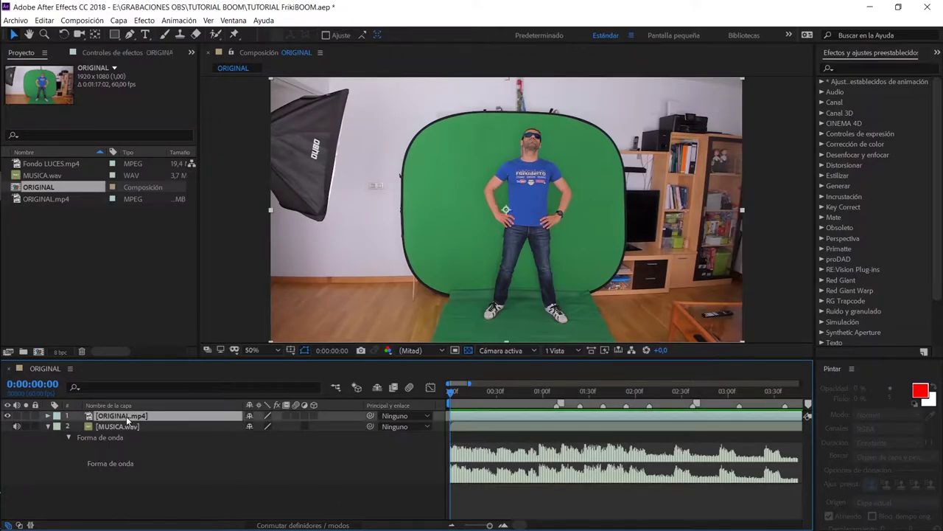
right_click(126, 416)
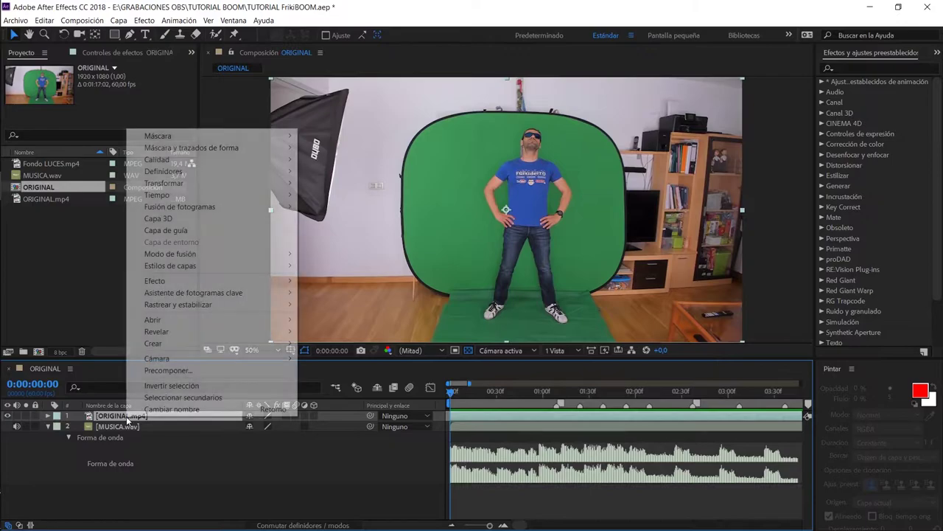
mouse_move(228, 195)
left_click(318, 196)
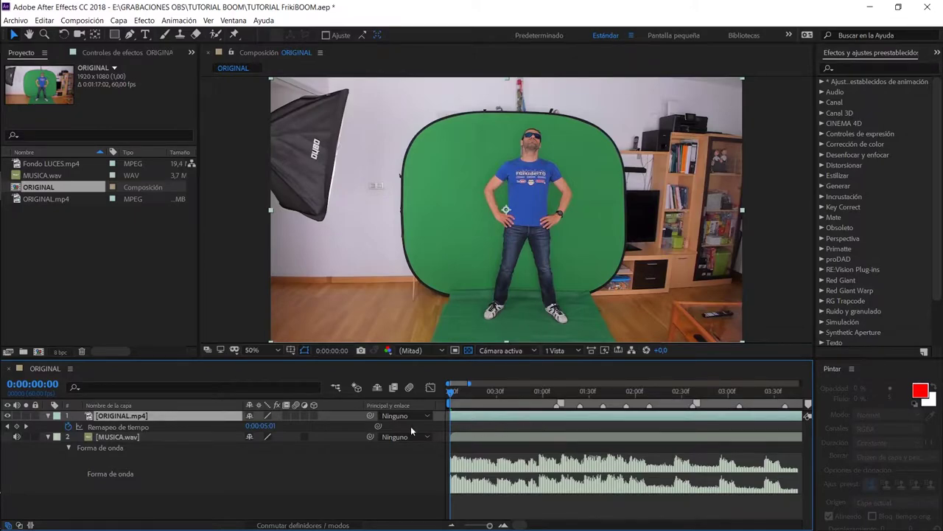
- Add remap keyframes at markers 01:09, 01:24, 01:39, 01:54, 02:09 (0:00:11:09) and 02:37
left_click_drag(526, 392, 556, 396)
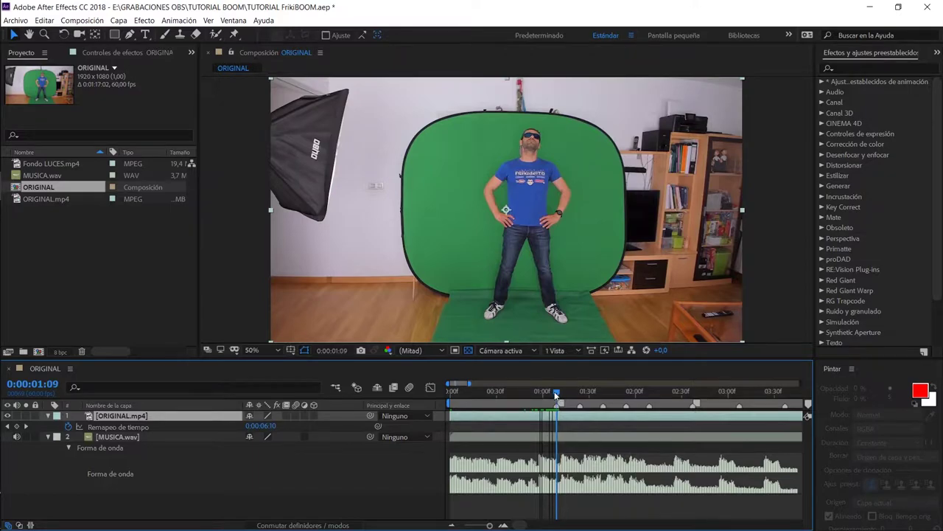
left_click(269, 426)
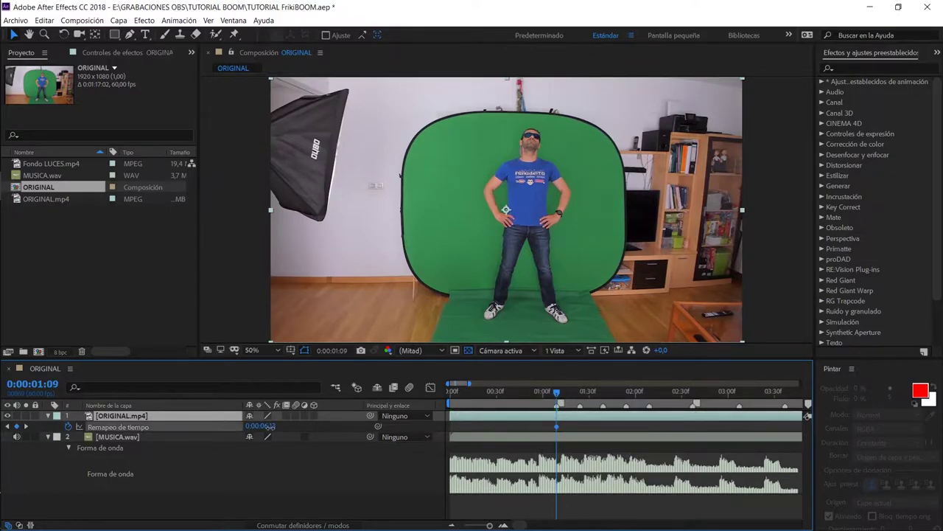
mouse_move(270, 426)
left_mouse_down()
mouse_move(271, 436)
mouse_move(295, 426)
mouse_move(378, 426)
left_mouse_up()
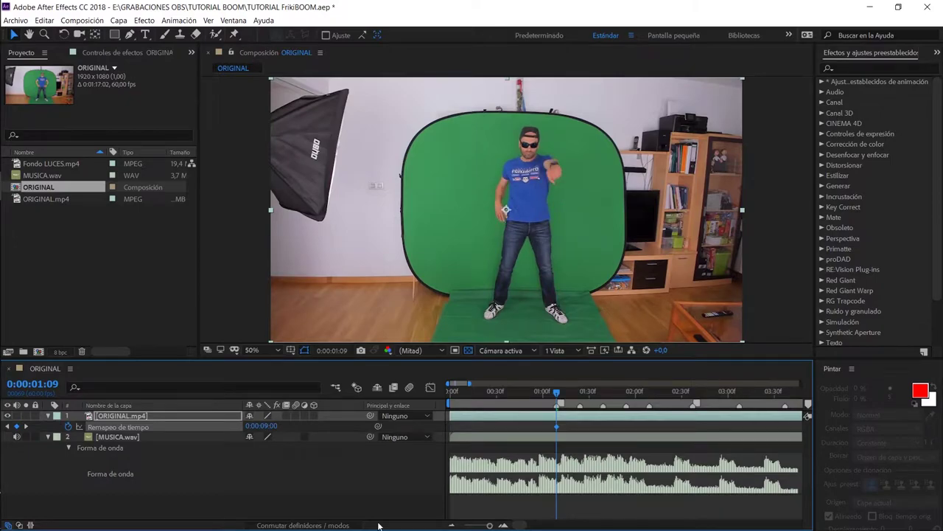
left_click_drag(564, 389, 580, 390)
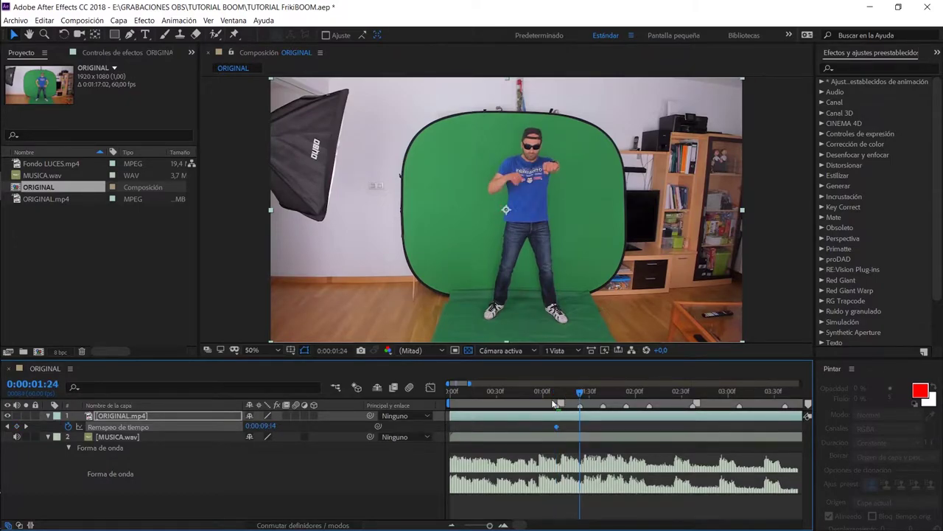
left_click_drag(267, 426, 272, 425)
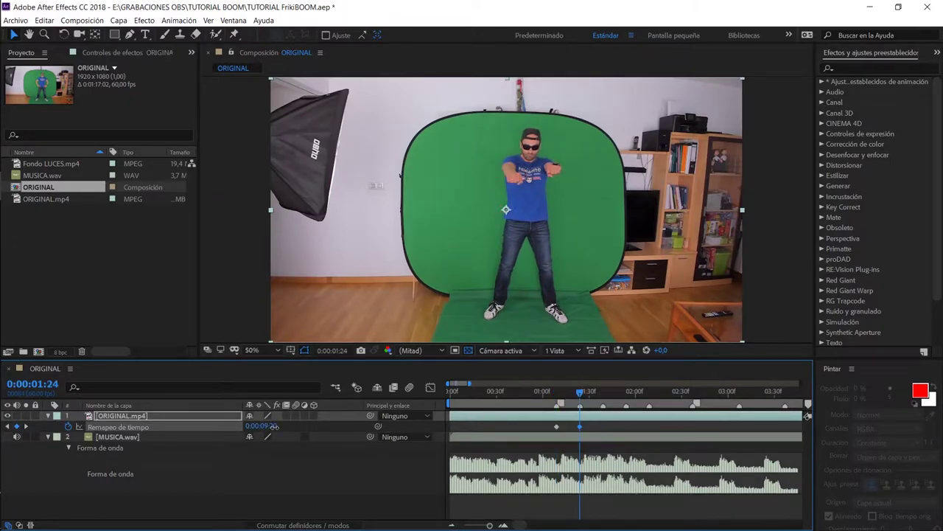
left_click_drag(580, 390, 603, 391)
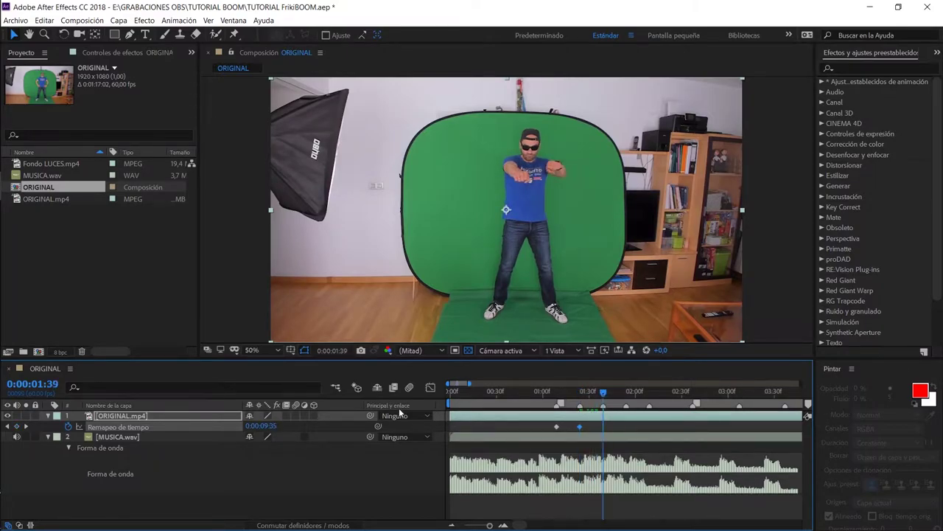
left_click_drag(273, 426, 284, 425)
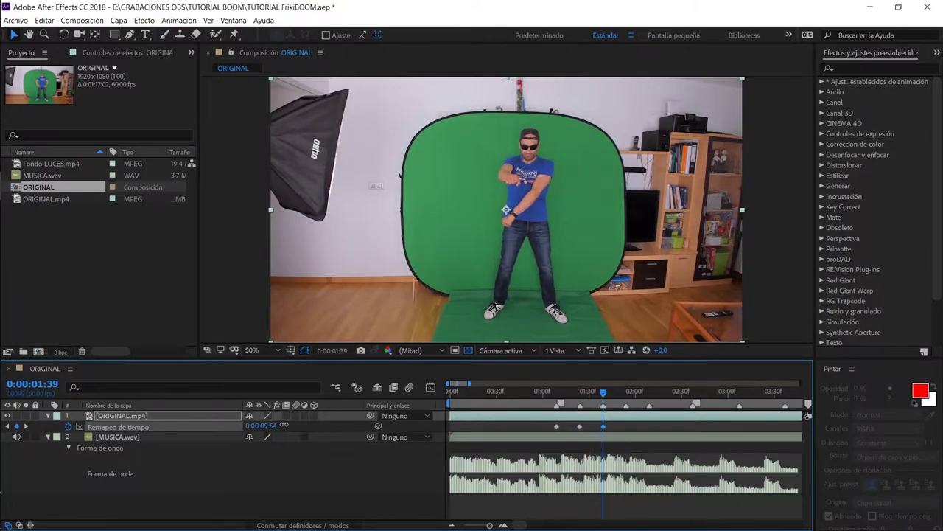
left_click_drag(603, 390, 625, 396)
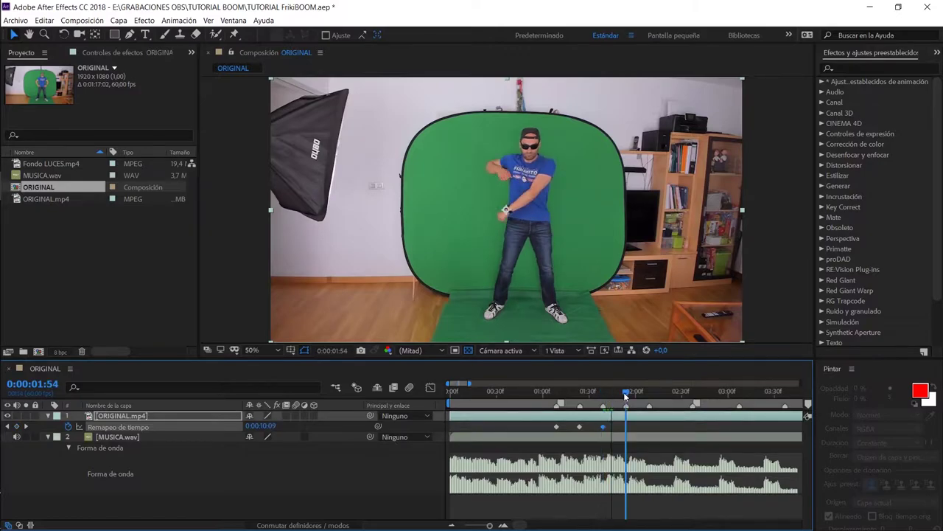
left_click_drag(271, 426, 283, 426)
left_click(649, 393)
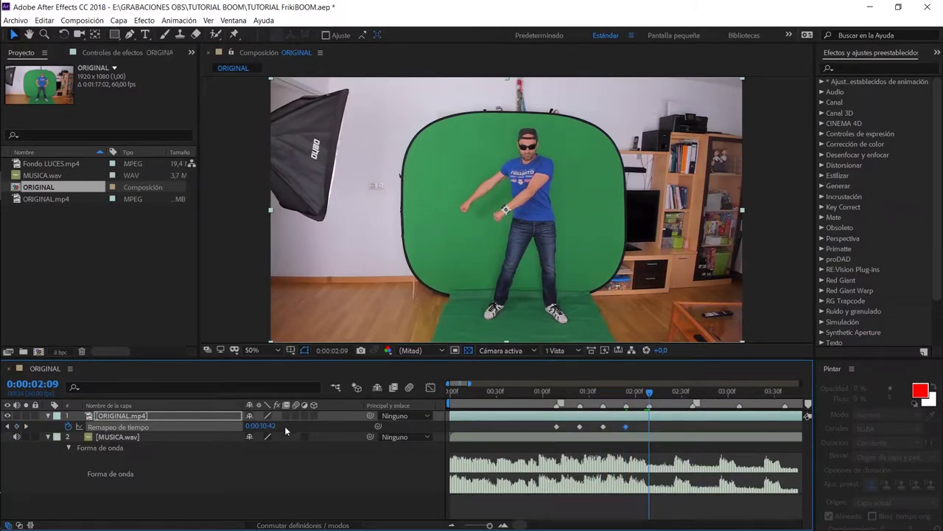
left_click_drag(288, 428, 302, 426)
left_click(691, 393)
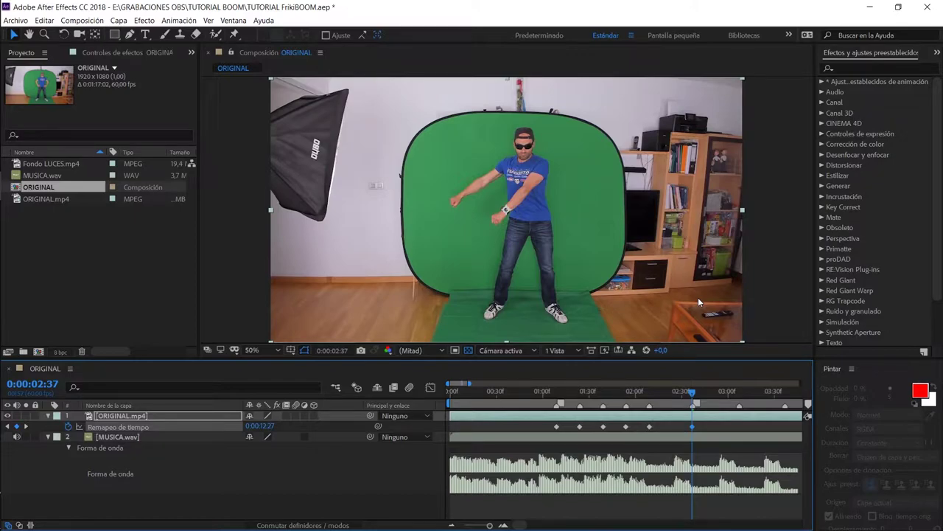
- Preview the remapped dance, then key remaps at 02:42 (source 0:00:13:47) and 3:37
key("Home")
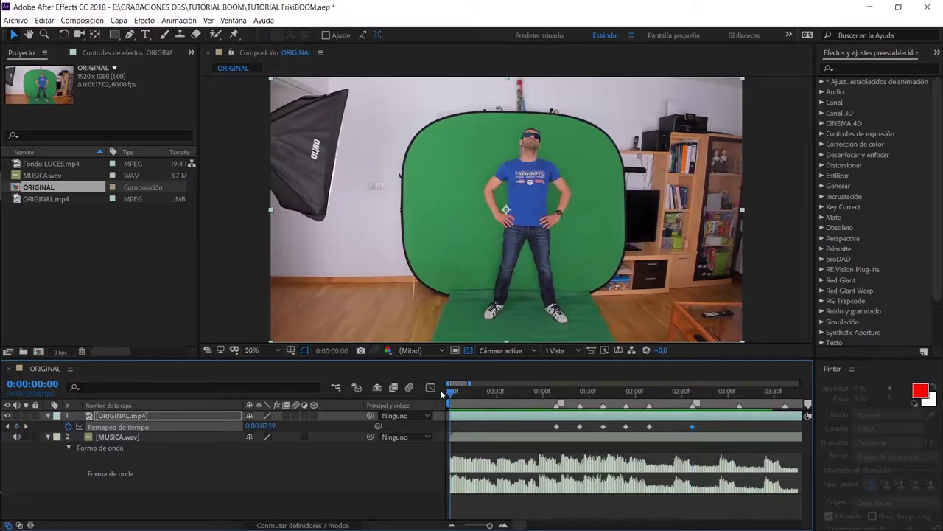
key("space")
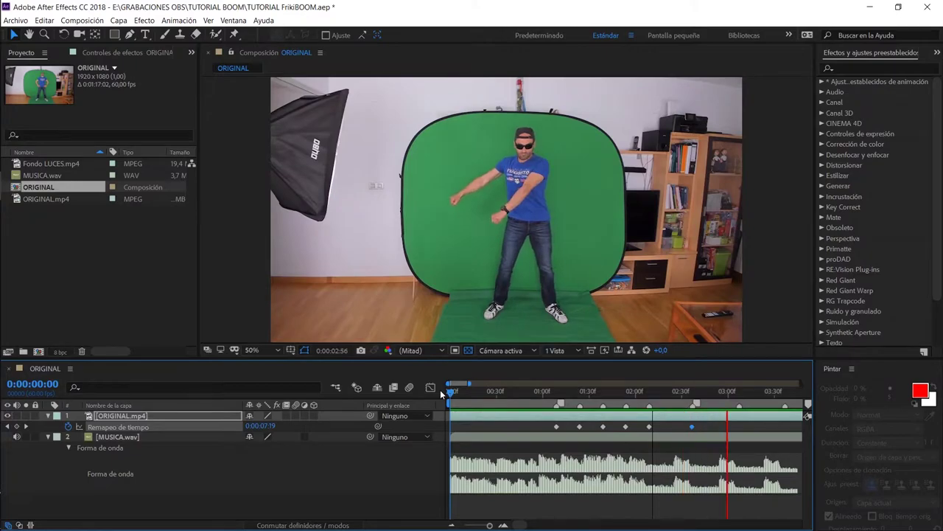
key("space")
left_click_drag(591, 391, 740, 396)
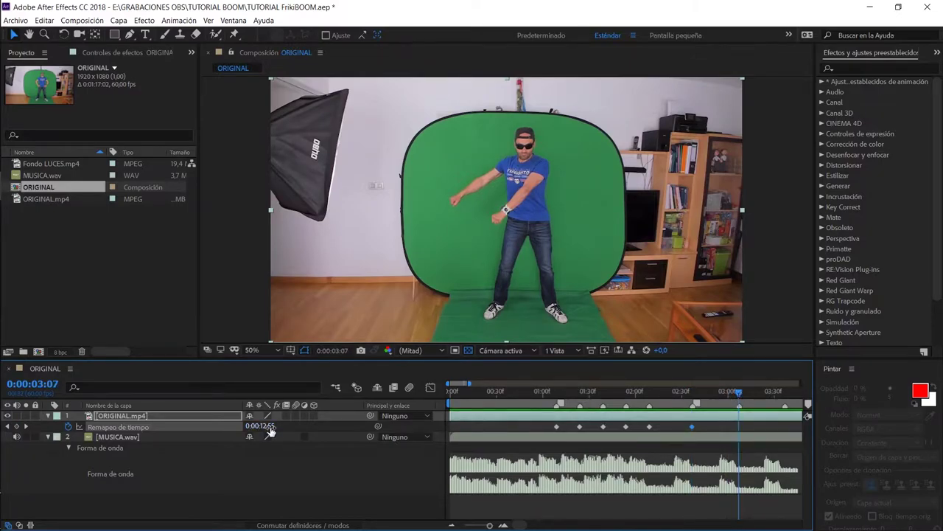
left_click_drag(262, 426, 305, 430)
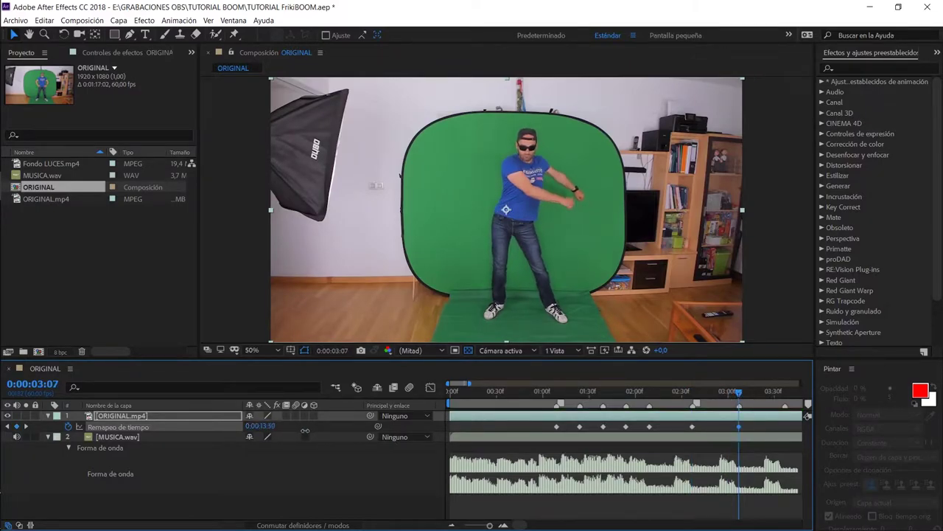
left_click(785, 390)
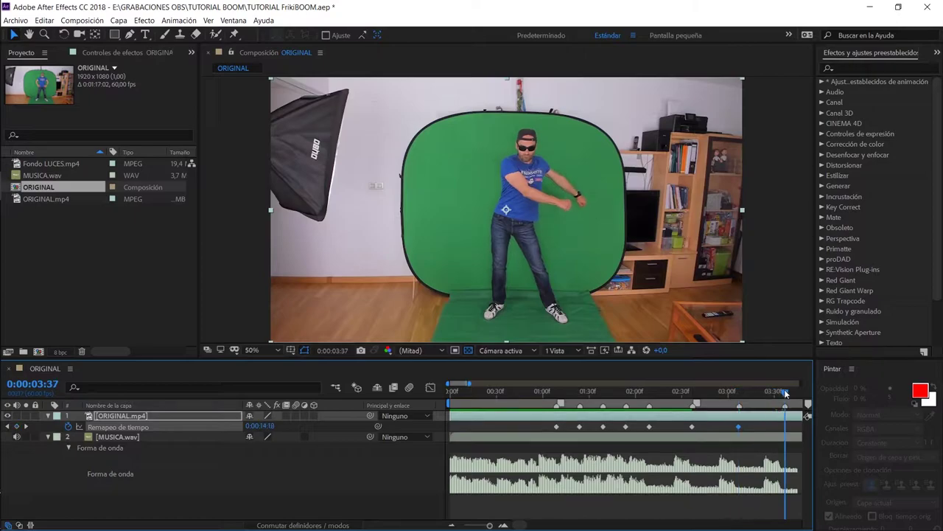
left_click_drag(259, 426, 391, 433)
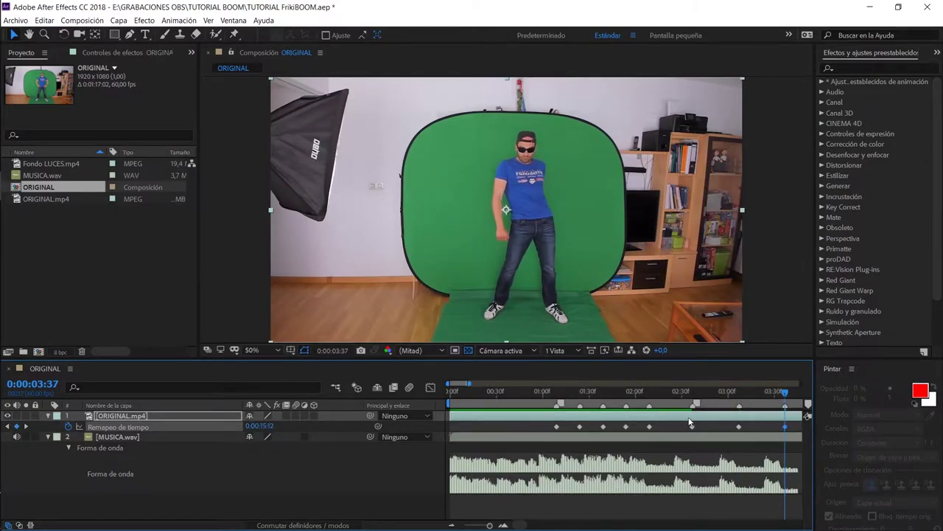
- Add remap keyframes at 4:05, 4:33 and the next beat, each jumping to a later pose
scroll(634, 416, "right", 5)
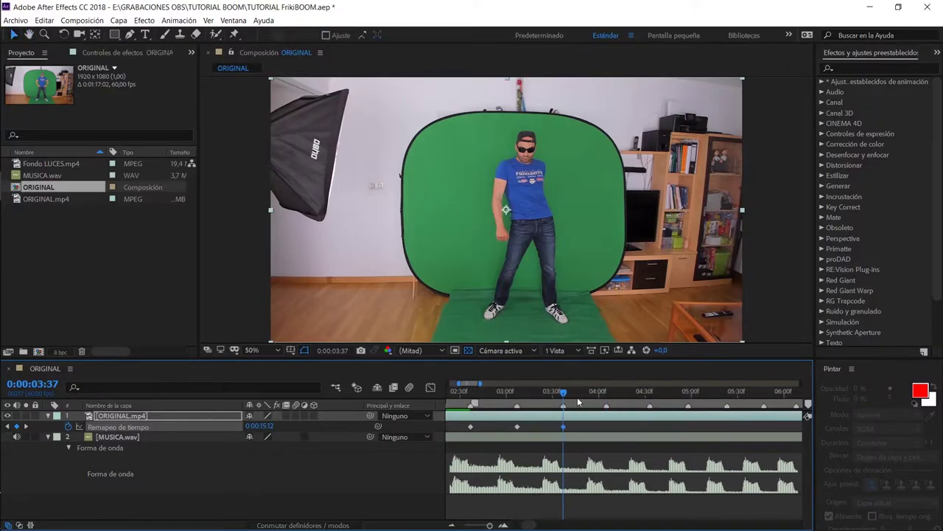
left_click(606, 391)
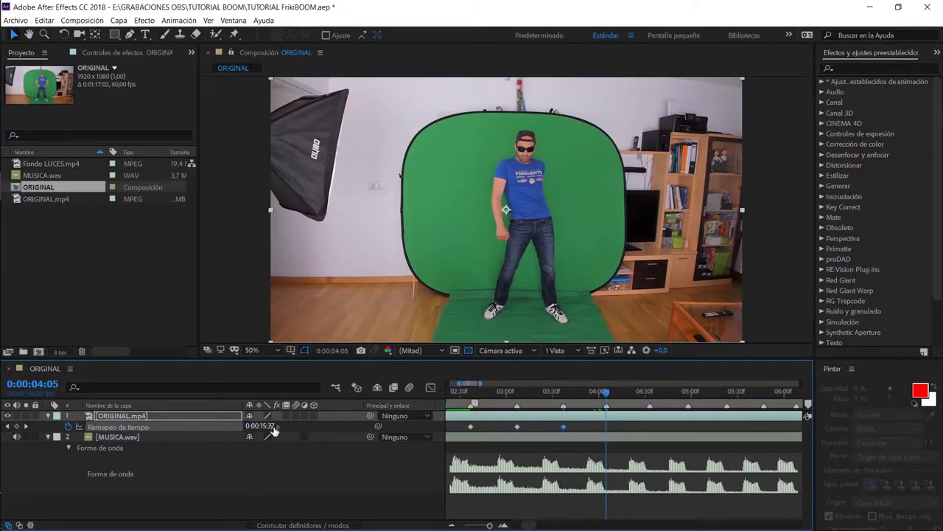
left_click_drag(270, 426, 289, 426)
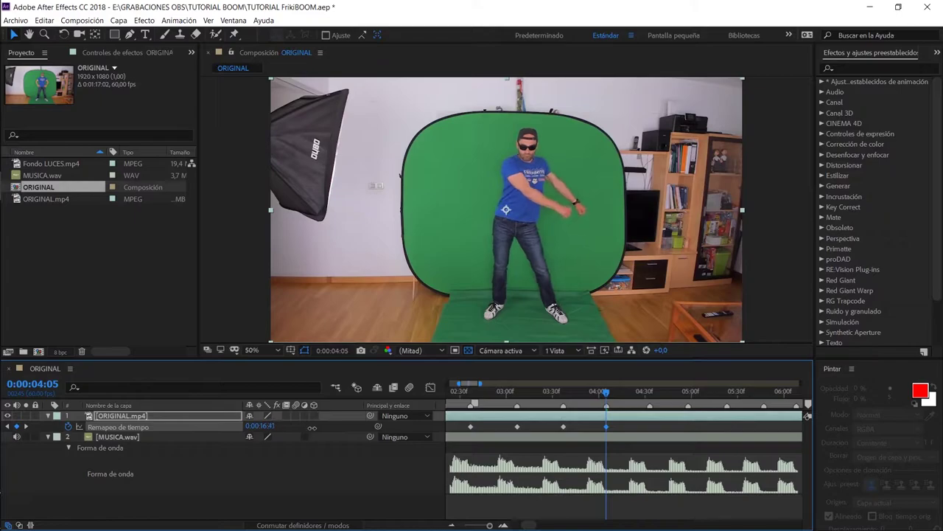
left_click_drag(261, 426, 317, 427)
left_click_drag(628, 399, 649, 391)
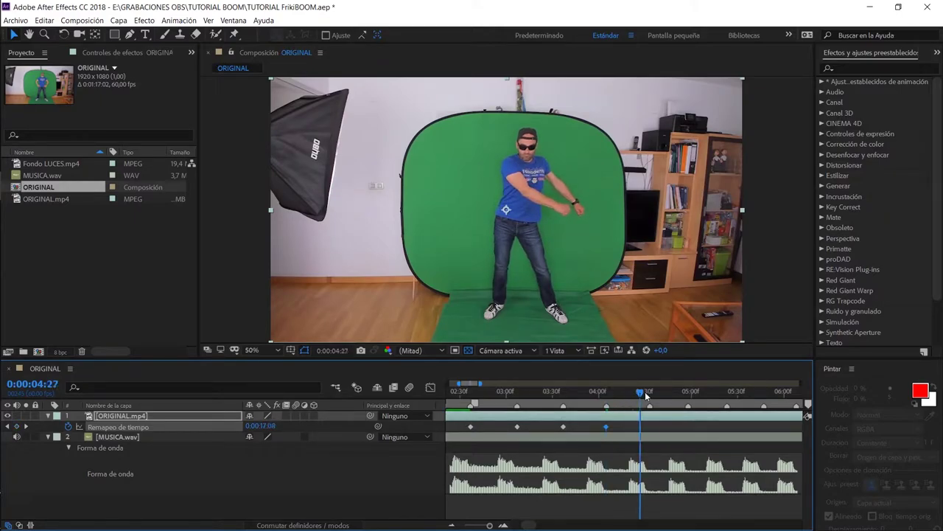
left_click_drag(266, 426, 305, 428)
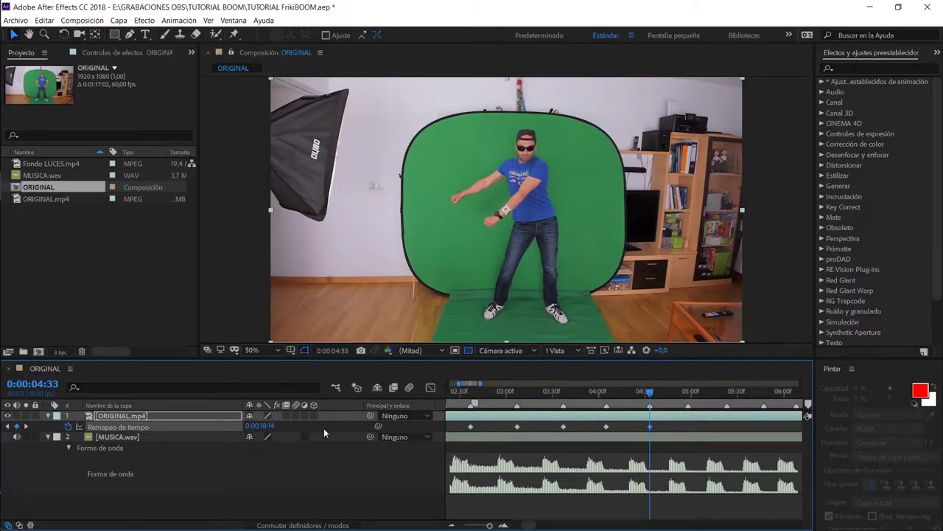
key("k")
left_click_drag(263, 426, 303, 427)
key("k")
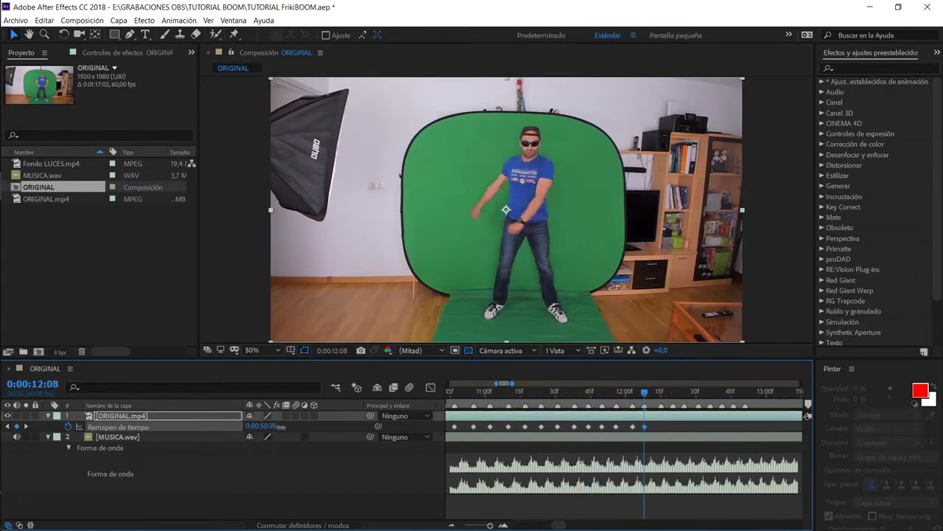
left_click(451, 525)
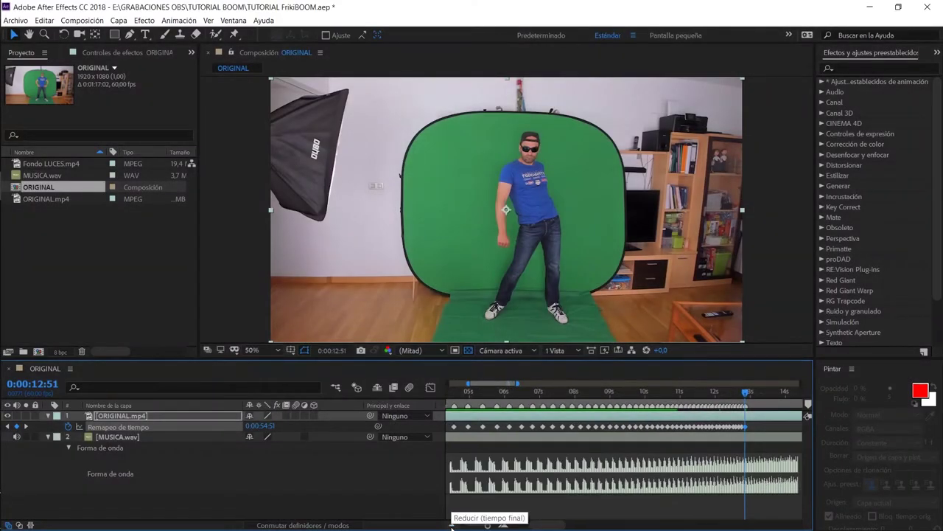
left_click(451, 525)
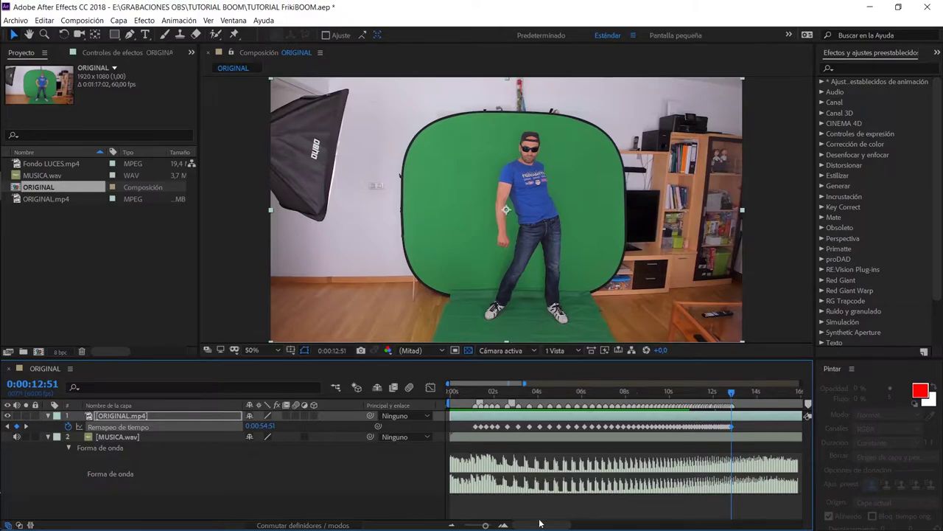
left_click_drag(540, 523, 569, 525)
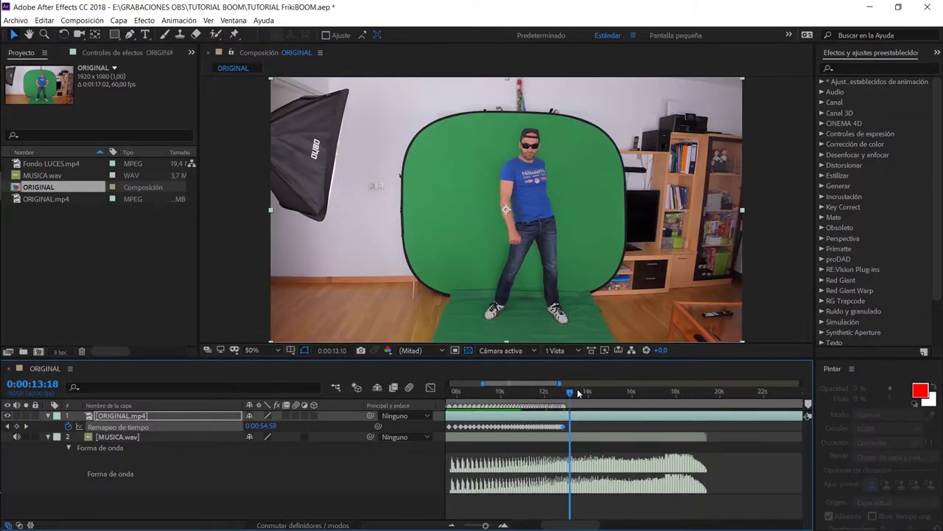
scroll(546, 392, "up", 3)
left_click_drag(567, 394, 562, 392)
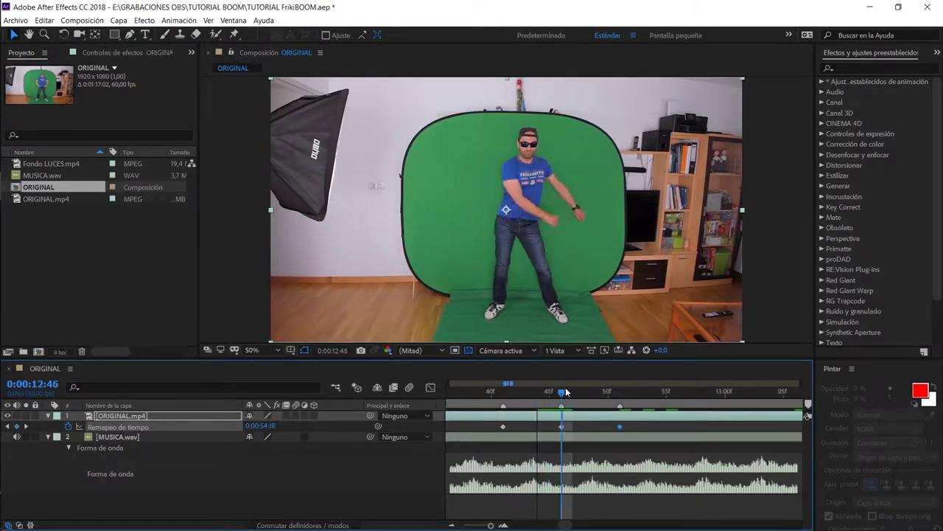
left_click(453, 526)
left_click(452, 525)
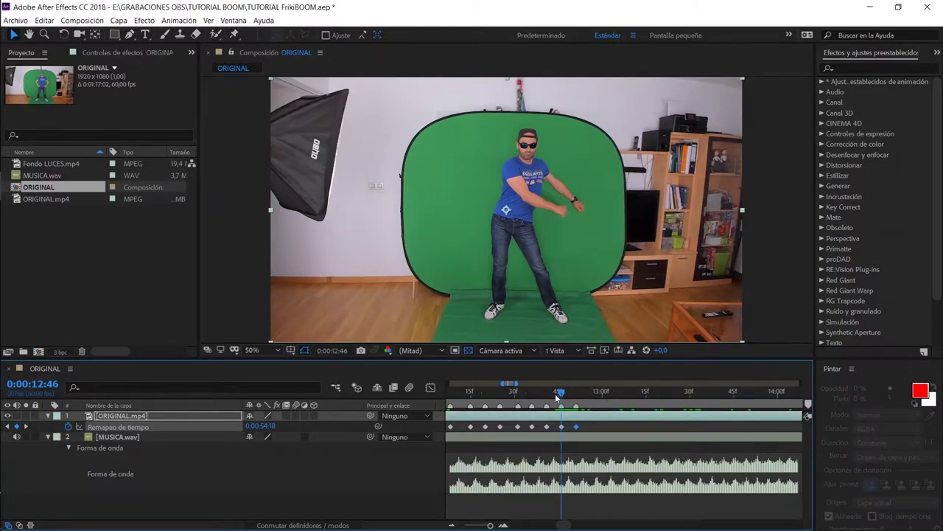
left_click_drag(557, 396, 575, 396)
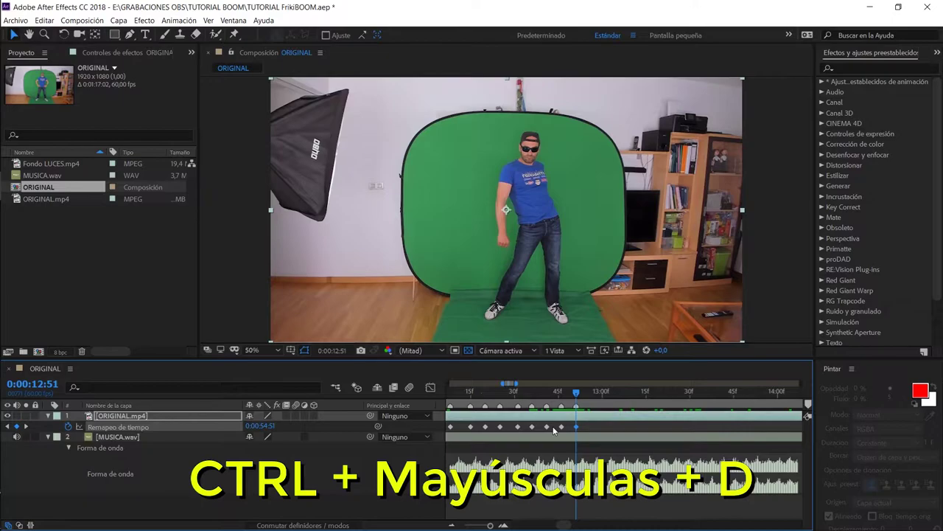
- Split ORIGINAL.mp4 at 0:00:12:51; rename the earlier half ANTES and the later half FINAL
key("ctrl+shift+d")
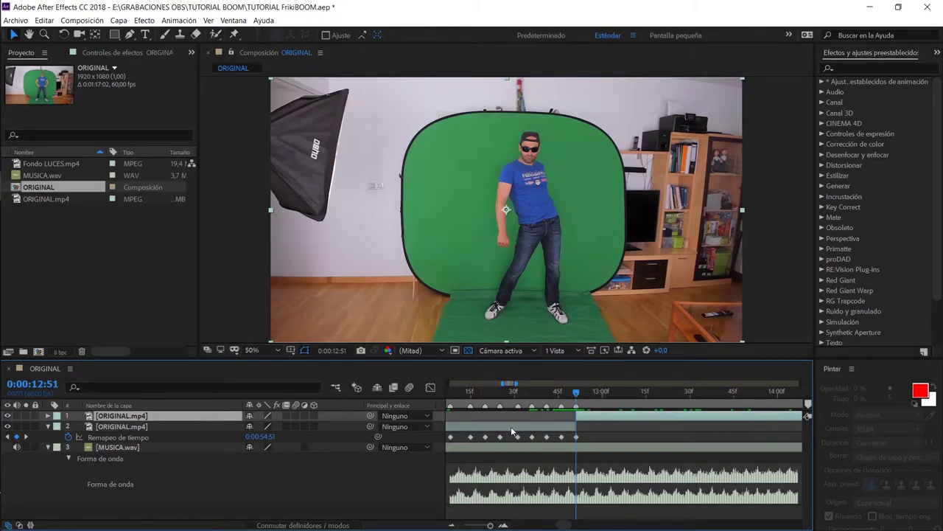
left_click(130, 429)
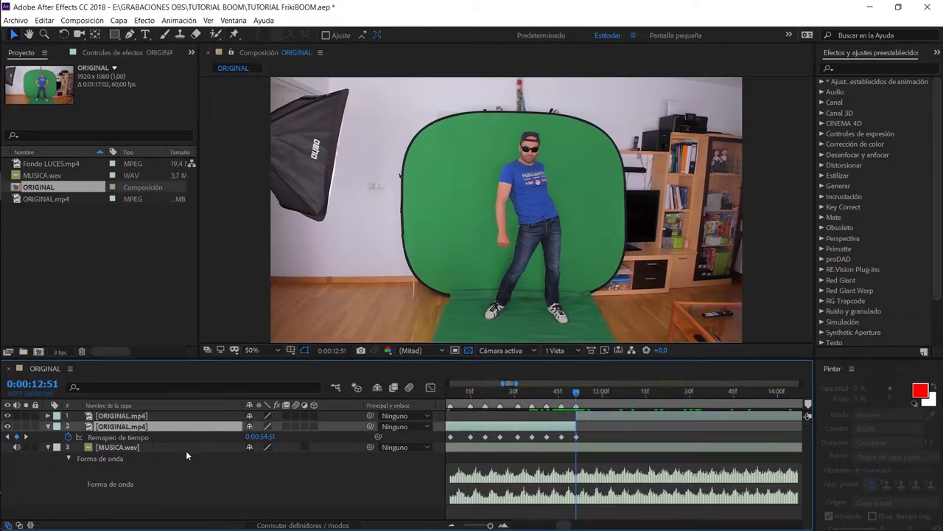
key("Return")
type("ANTER")
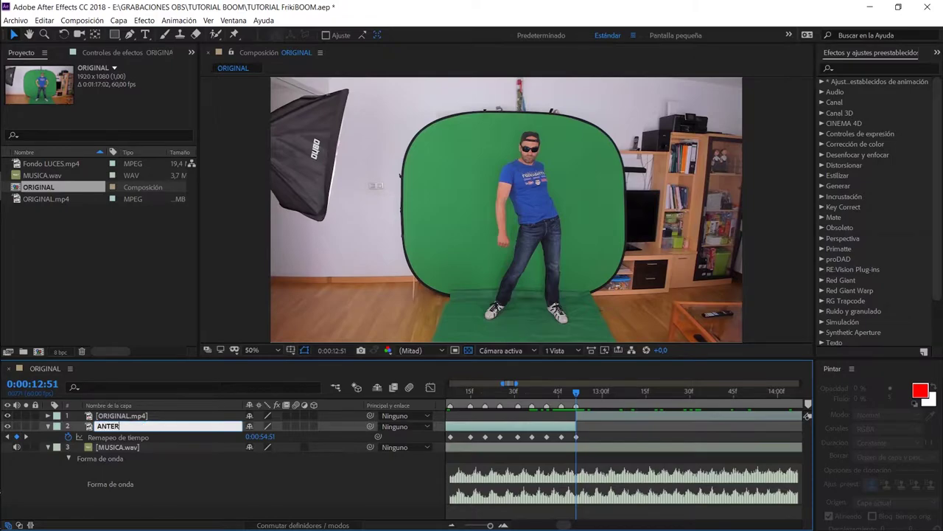
left_click(120, 416)
key("Return")
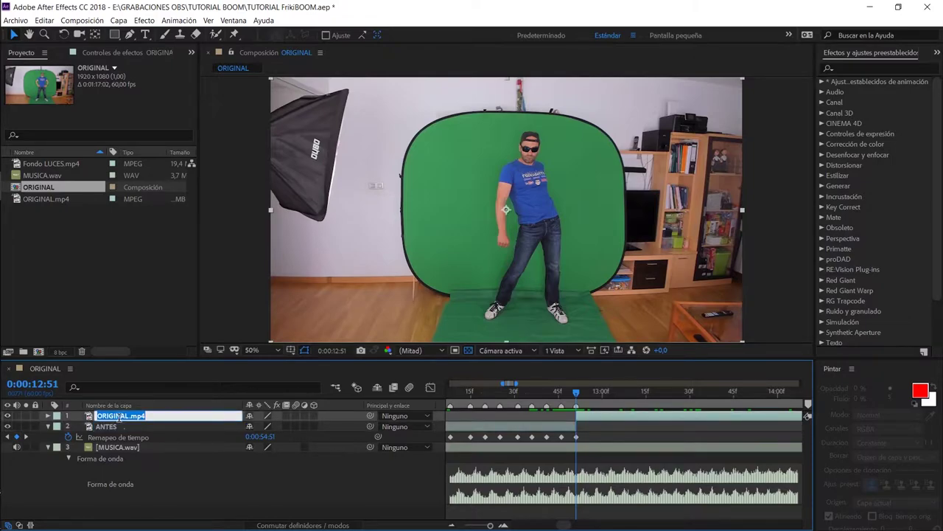
type("FINAL")
key("Return")
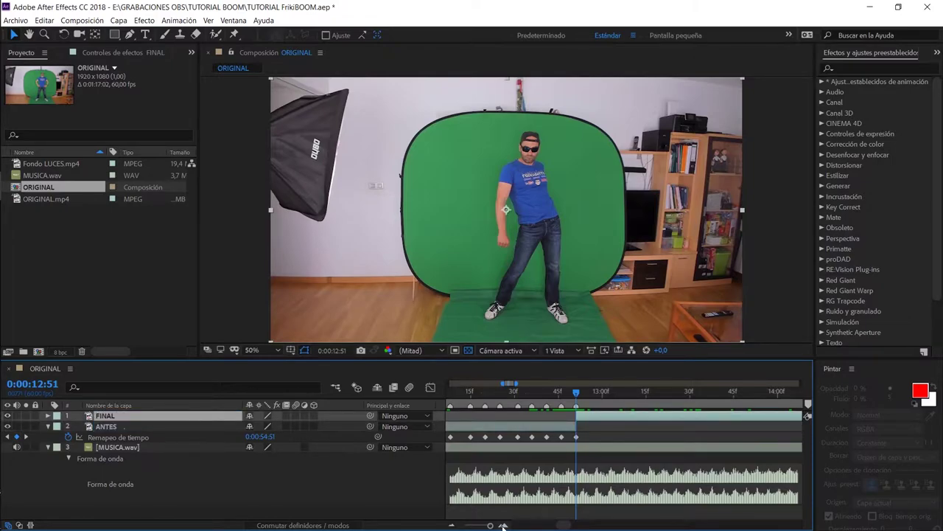
- Zoom the timeline out and trim the FINAL layer to begin at about 45 seconds
left_click(452, 525)
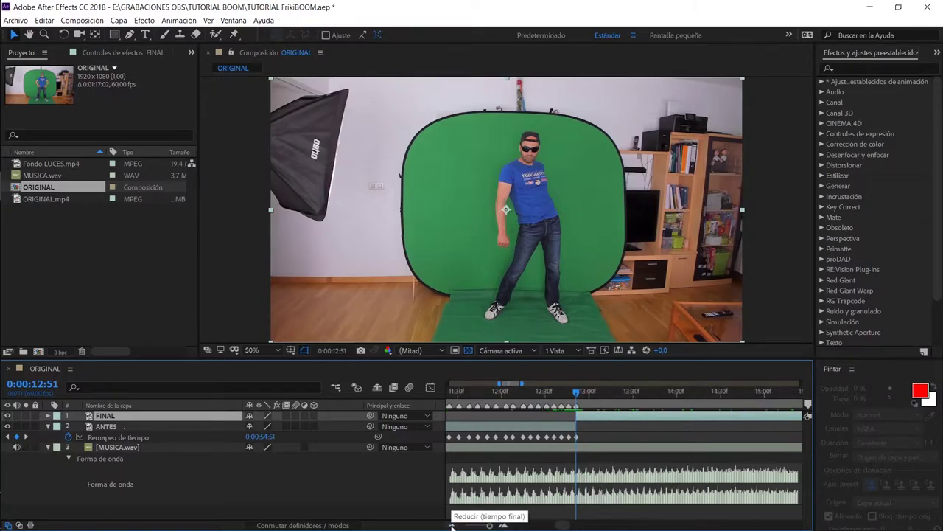
left_click(452, 524)
left_click_drag(570, 526, 616, 526)
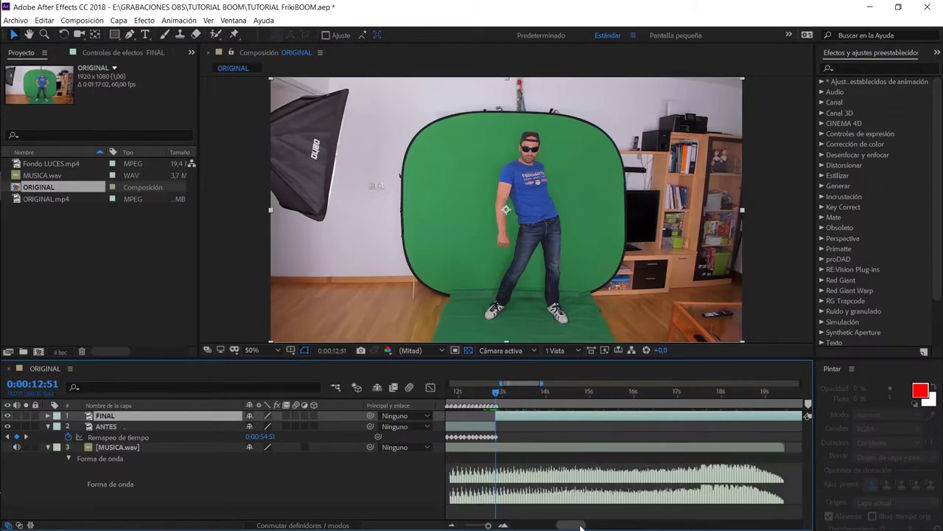
key(";")
left_click_drag(654, 389, 654, 390)
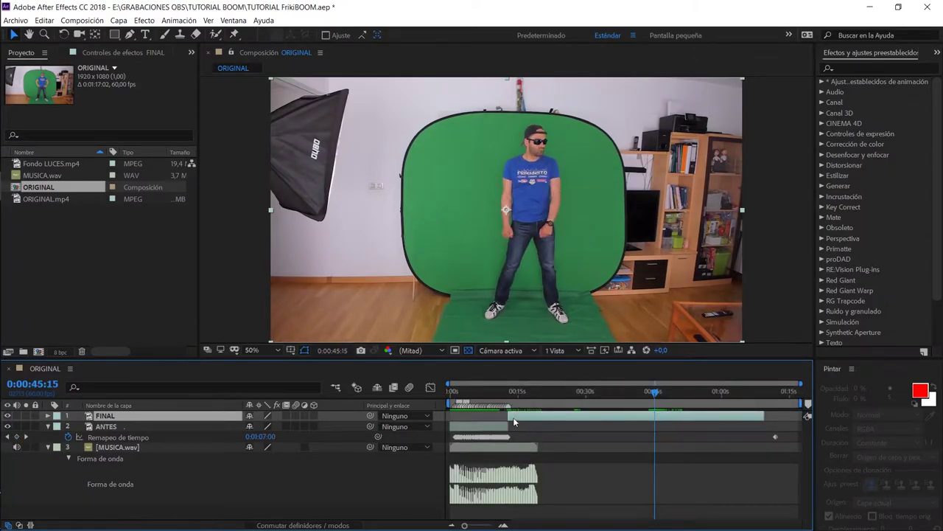
mouse_move(510, 416)
left_mouse_down()
mouse_move(654, 416)
mouse_move(532, 417)
left_mouse_up()
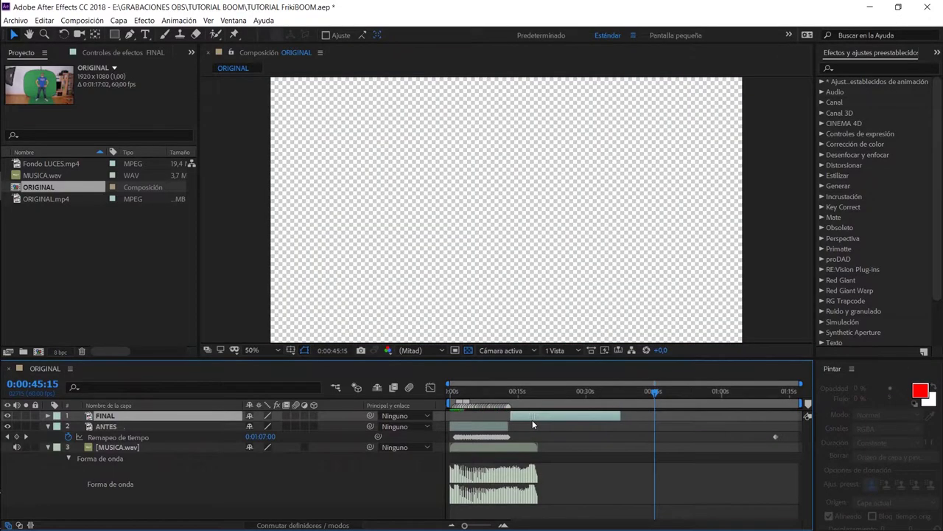
- Slide the FINAL layer so it starts around 0:00:15:28, after ANTES
left_click_drag(464, 525, 482, 525)
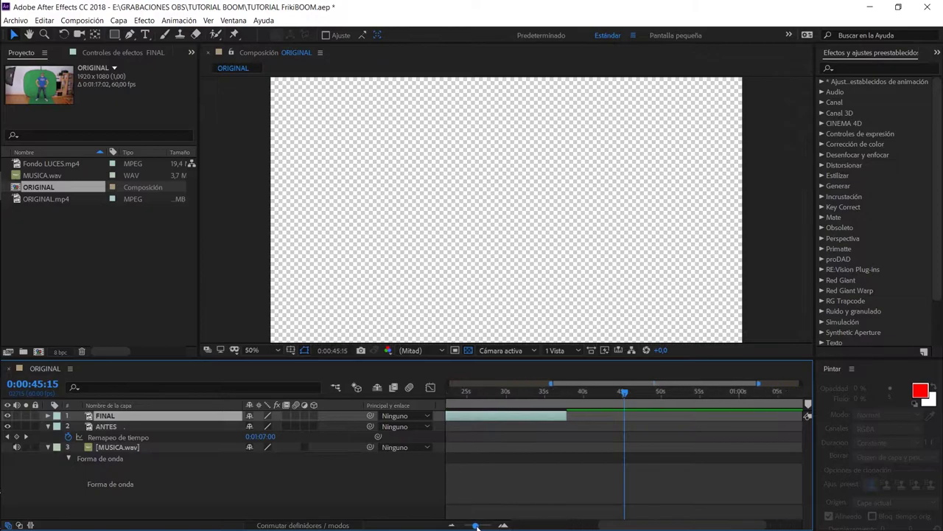
mouse_move(486, 391)
left_mouse_down()
mouse_move(610, 407)
mouse_move(529, 390)
left_mouse_up()
scroll(610, 407, "up", 5)
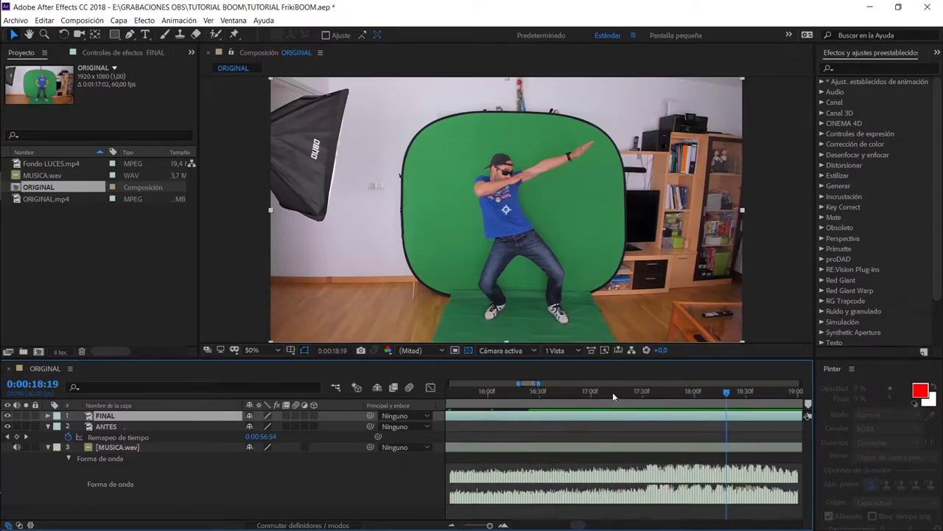
left_click_drag(638, 392, 644, 399)
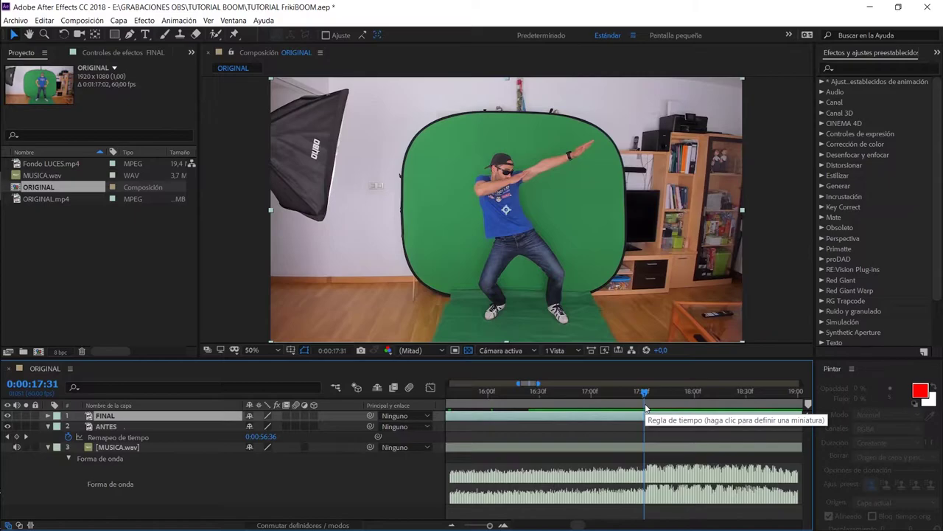
scroll(638, 414, "down", 5)
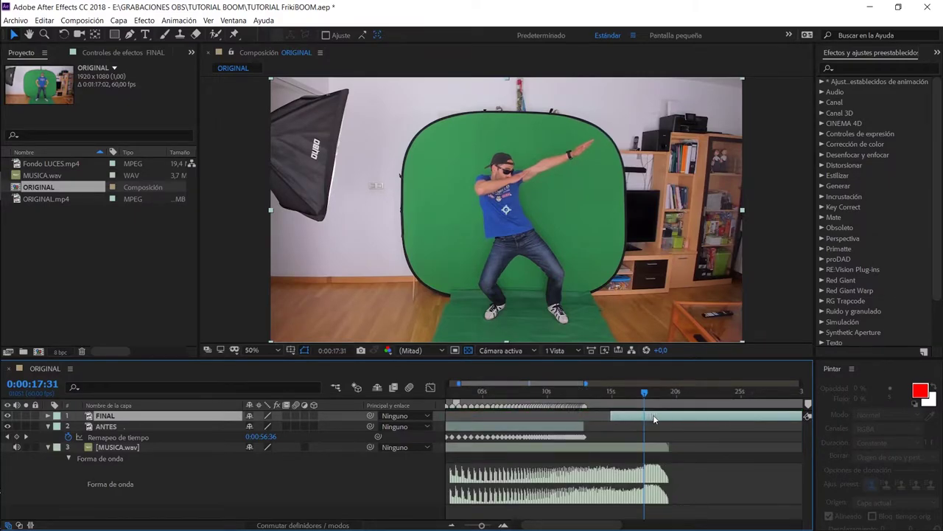
left_click_drag(654, 419, 672, 421)
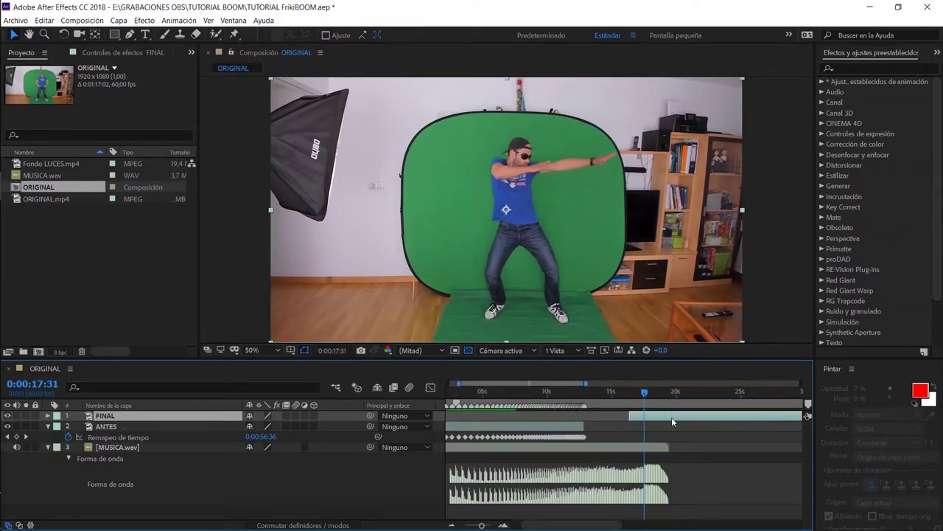
left_click_drag(672, 421, 660, 421)
- Preview the ANTES-to-FINAL handover and park the time at the dab-pose frame 0:00:17:17
left_click(619, 393)
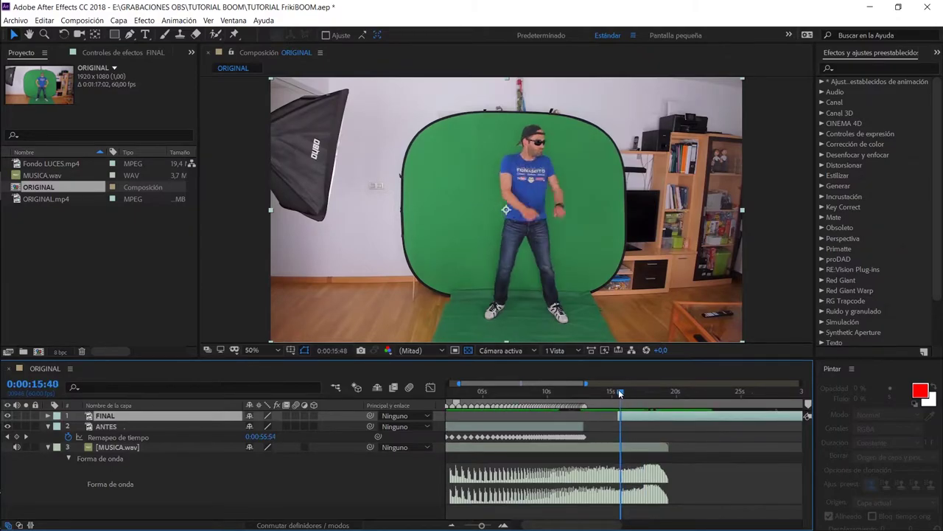
left_click_drag(619, 392, 618, 392)
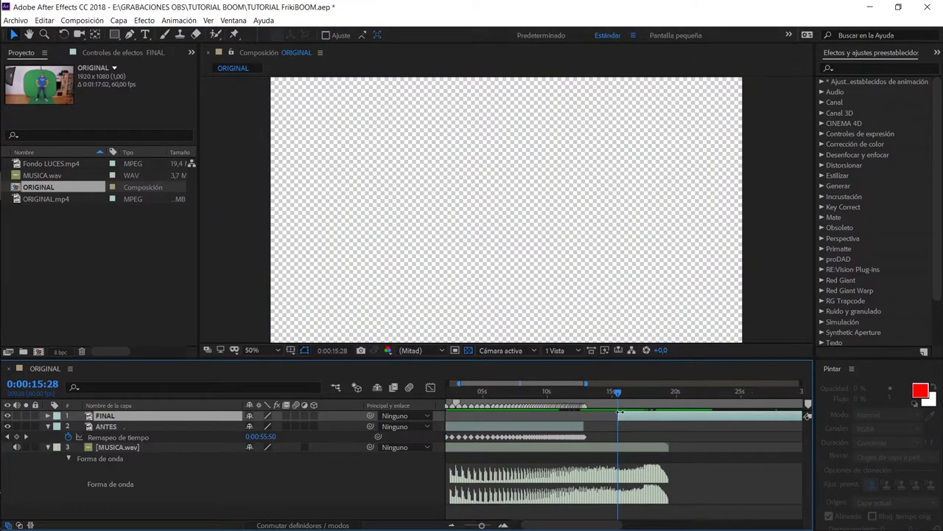
key("space")
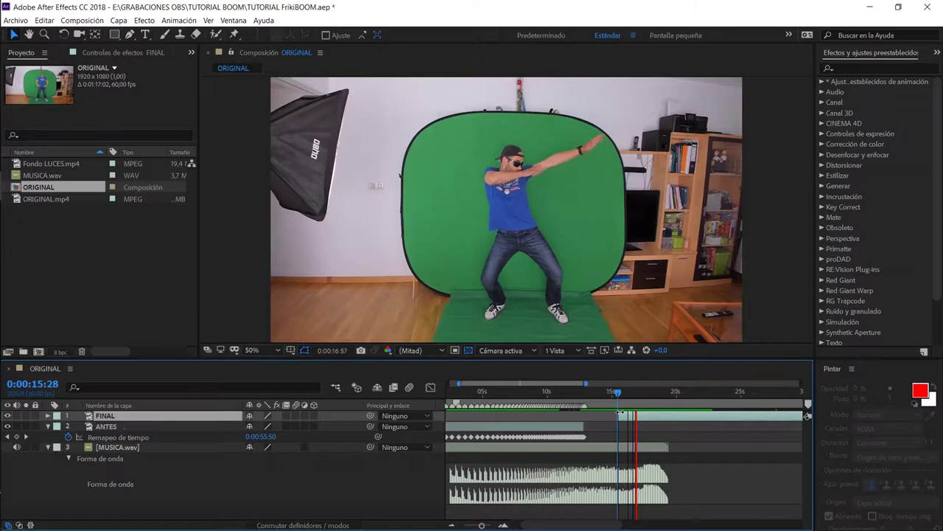
key("space")
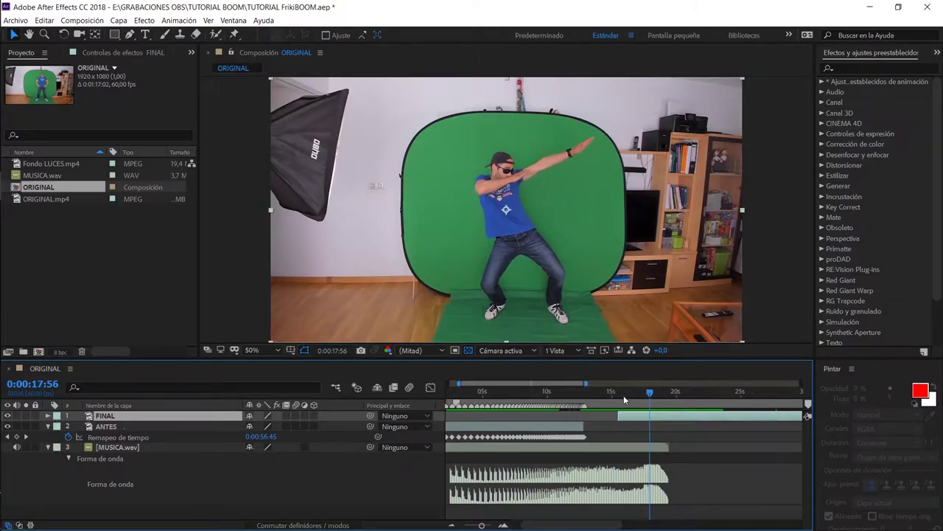
left_click_drag(624, 392, 641, 393)
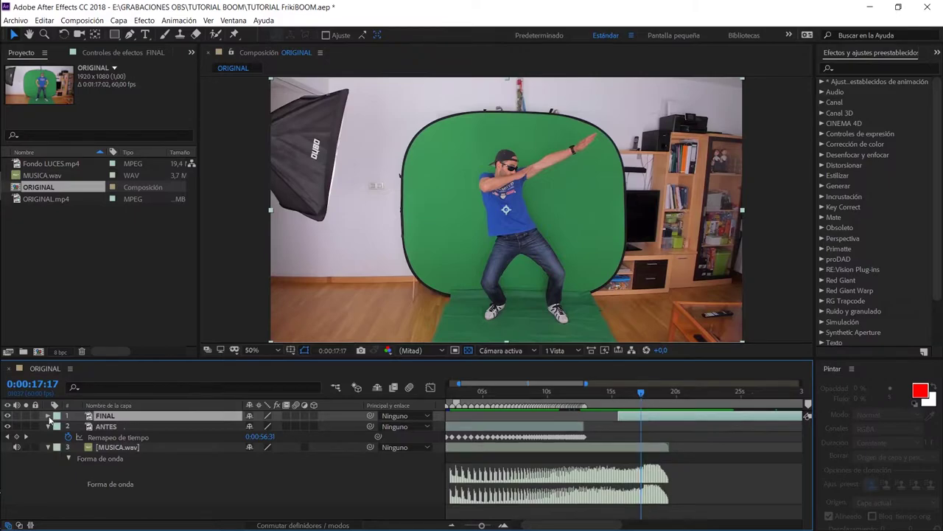
- Key FINAL's Time Remap, step back to 0:00:17:10, and remap it to source 0:01:06:57
left_click(48, 415)
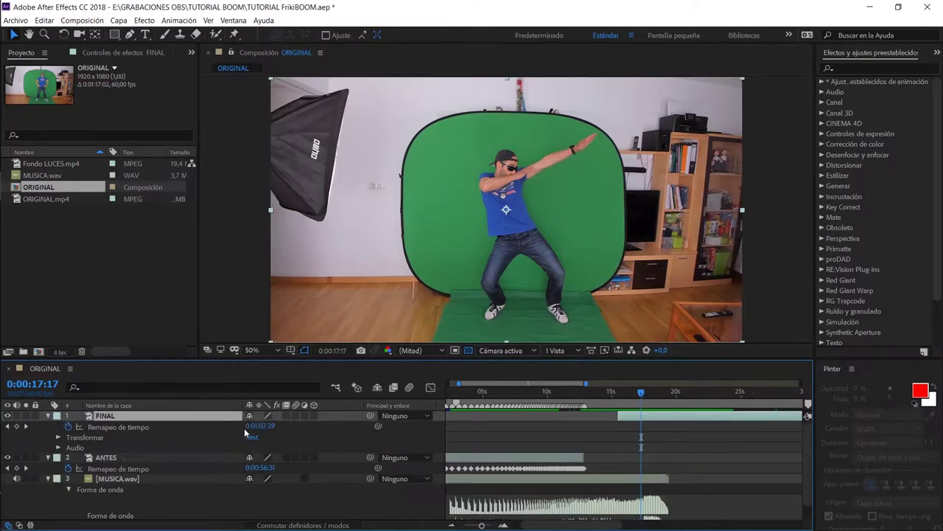
left_click(17, 426)
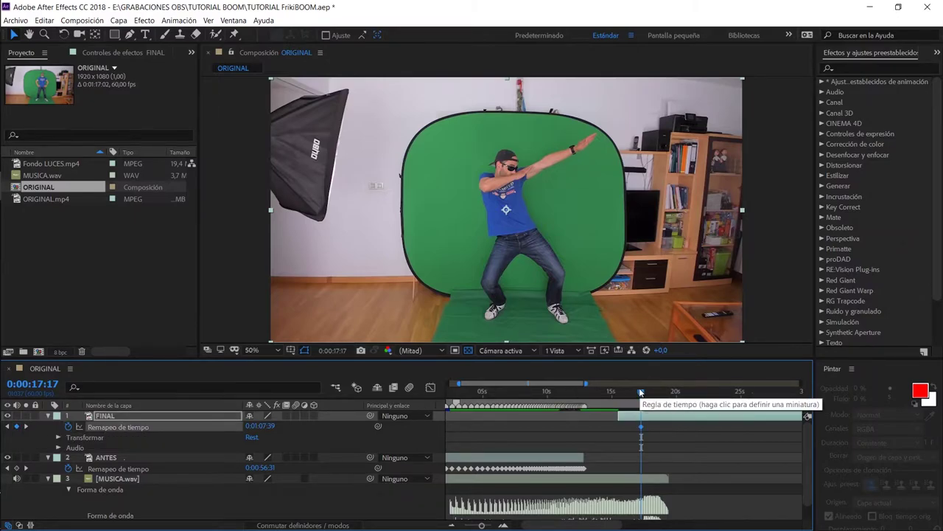
left_click(506, 524)
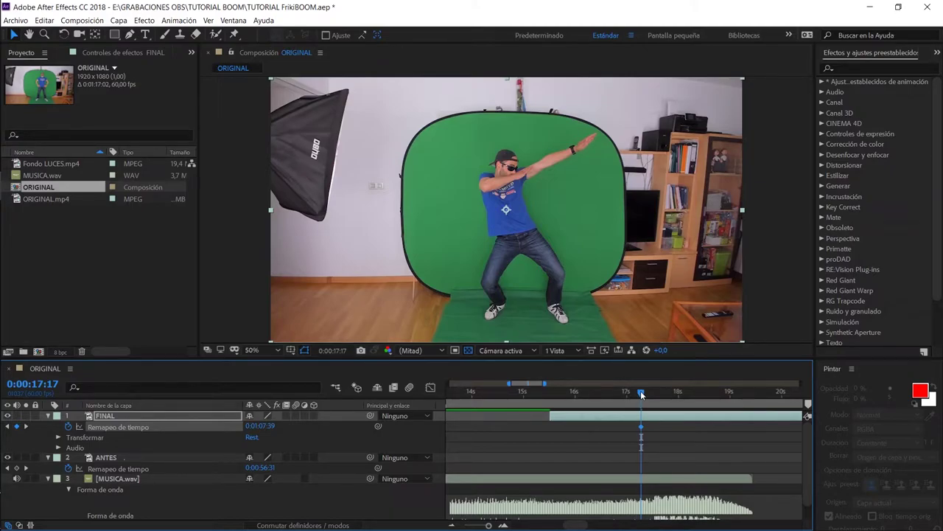
key("Page_Up")
key("Page_Up")
key("Page_Up")
key("Page_Up")
key("Page_Up")
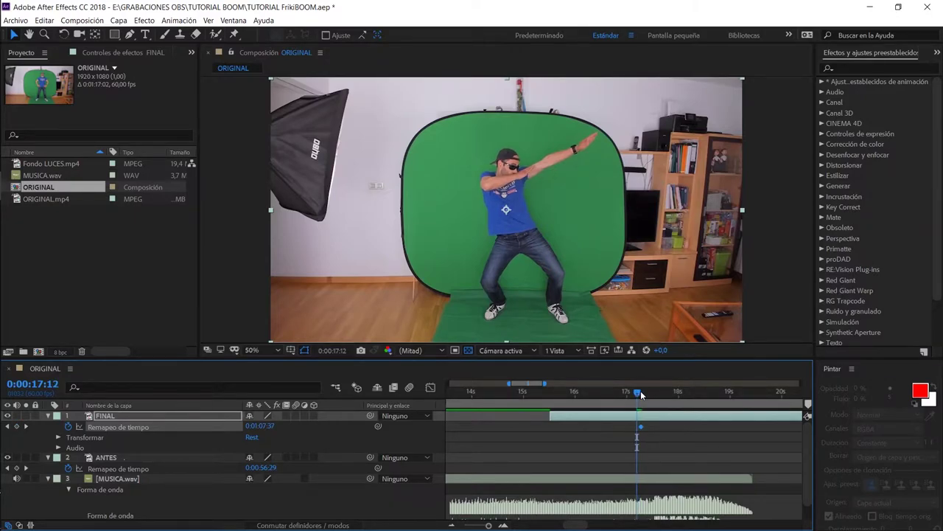
key("Page_Up")
key("Page_Up")
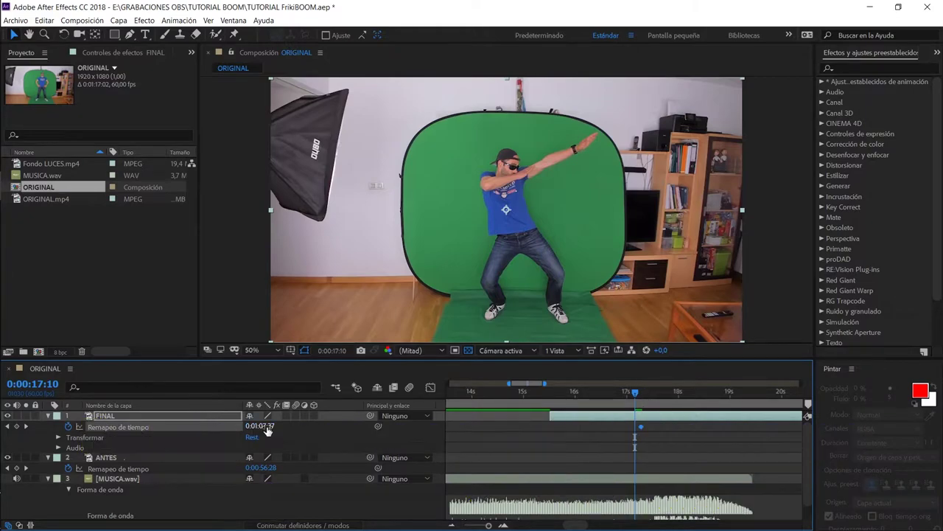
left_click_drag(267, 426, 248, 434)
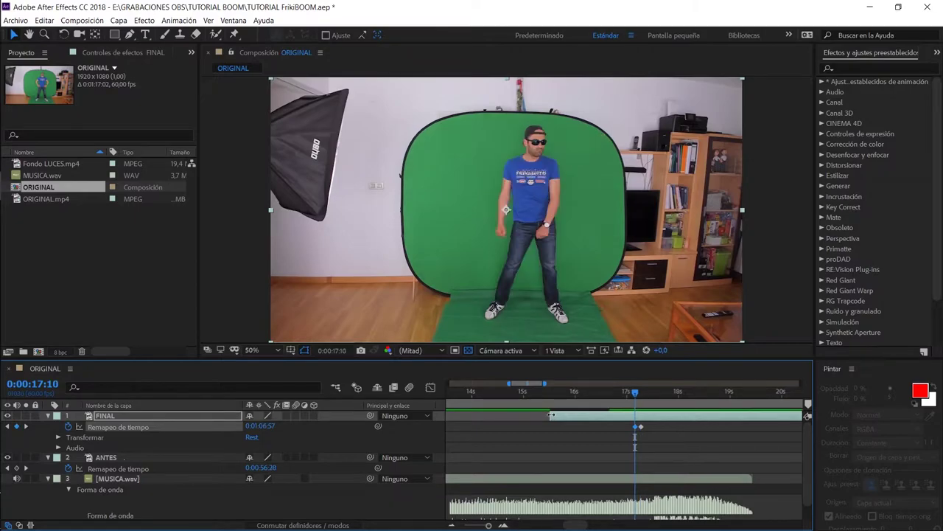
- Trim FINAL's start to about 0:00:17:10 and preview to find the end pose at 0:00:19:26
left_click_drag(551, 416, 632, 416)
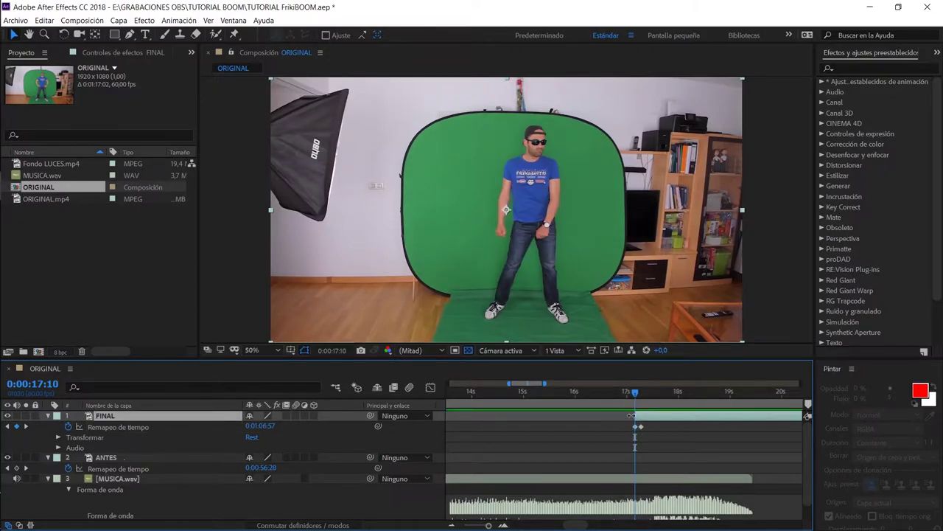
key("space")
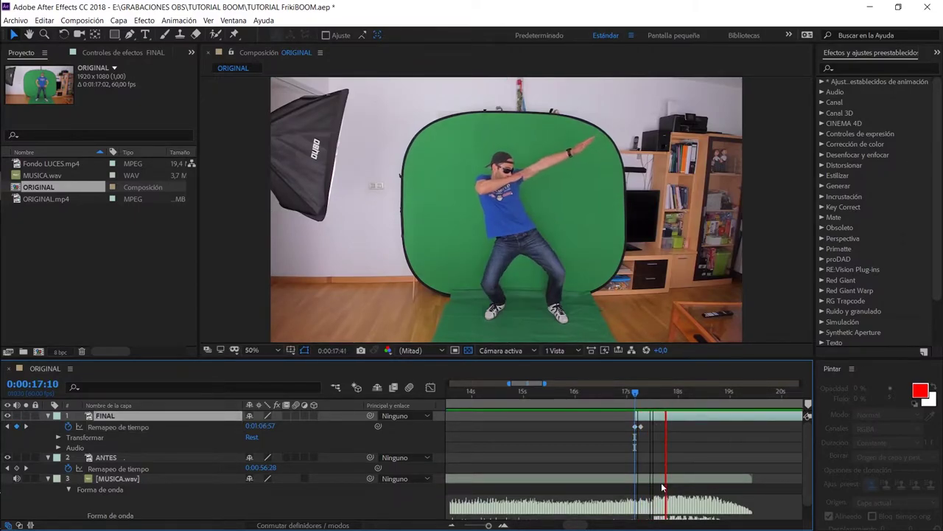
key("minus")
key("minus")
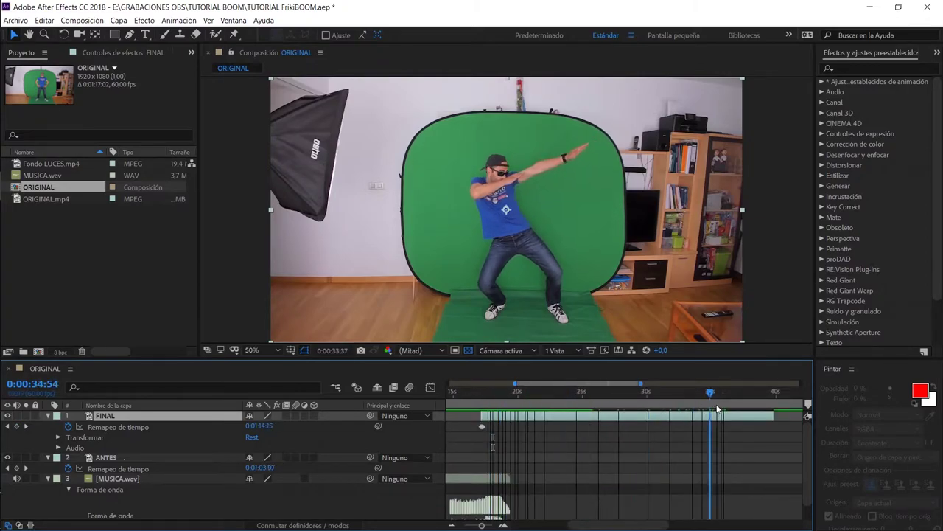
left_click_drag(481, 408, 751, 414)
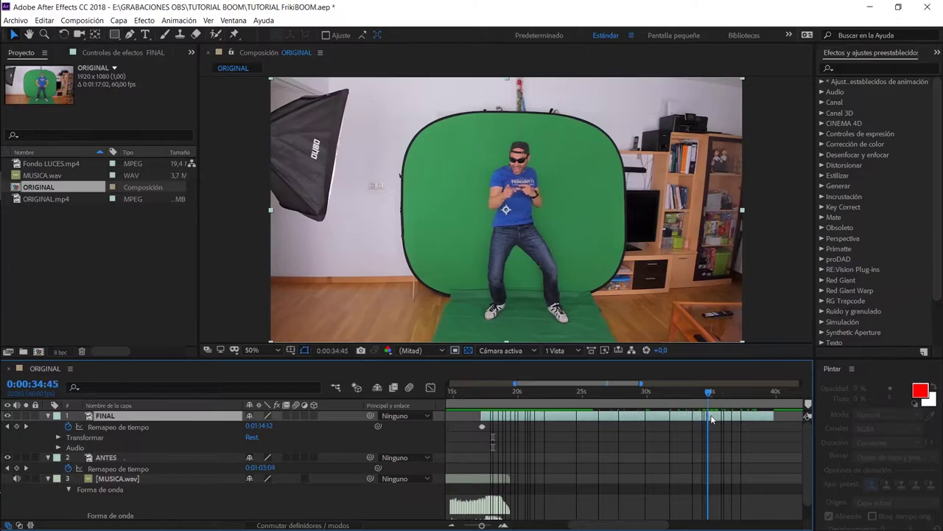
mouse_move(751, 414)
left_mouse_down()
mouse_move(551, 414)
mouse_move(495, 427)
left_mouse_up()
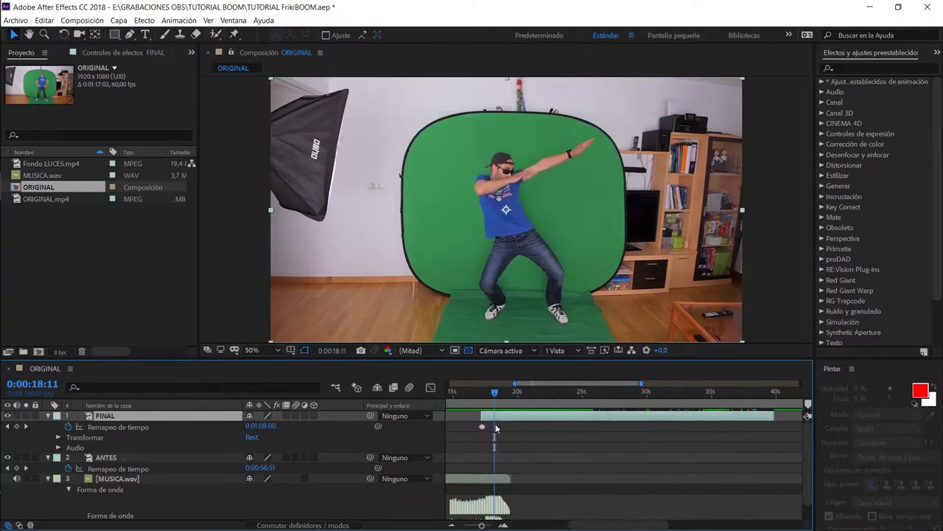
key("space")
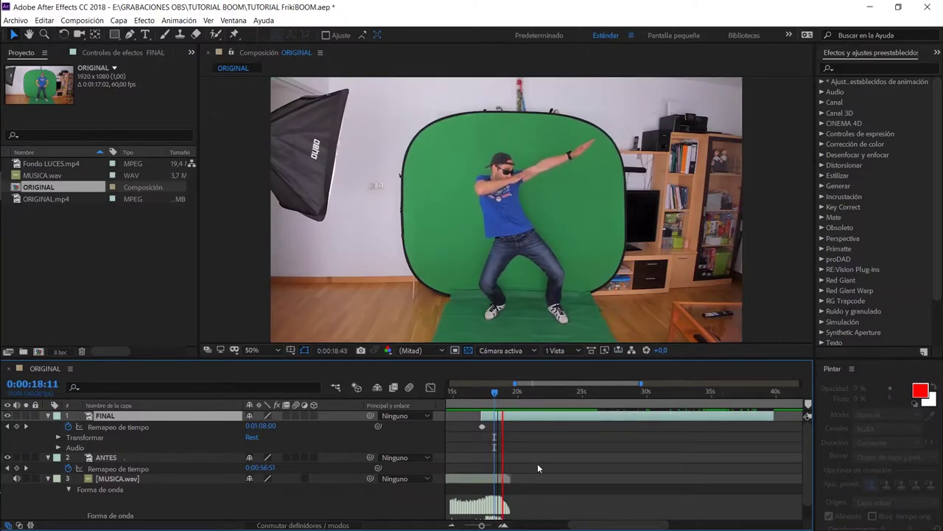
key("space")
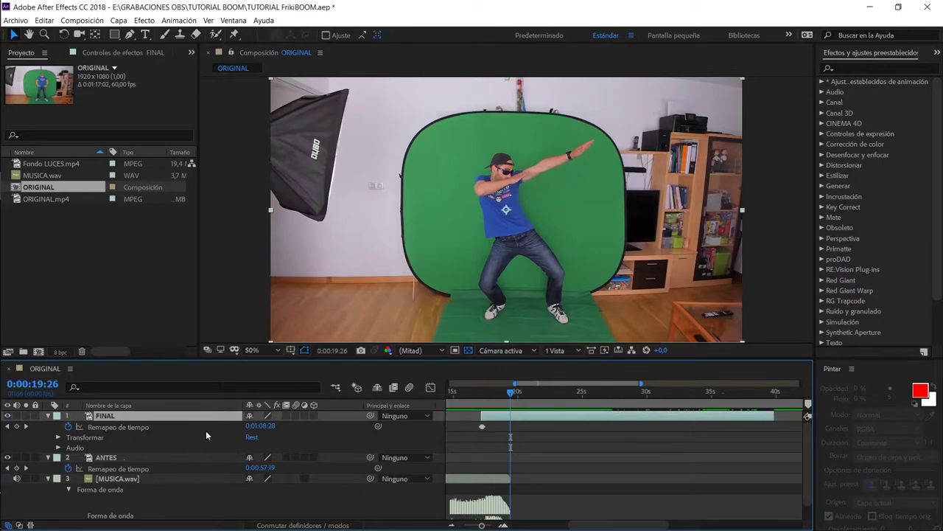
- Remap FINAL to source 0:01:14:28 at 0:00:19:26, trim its end there, and replay
left_click_drag(266, 431, 482, 425)
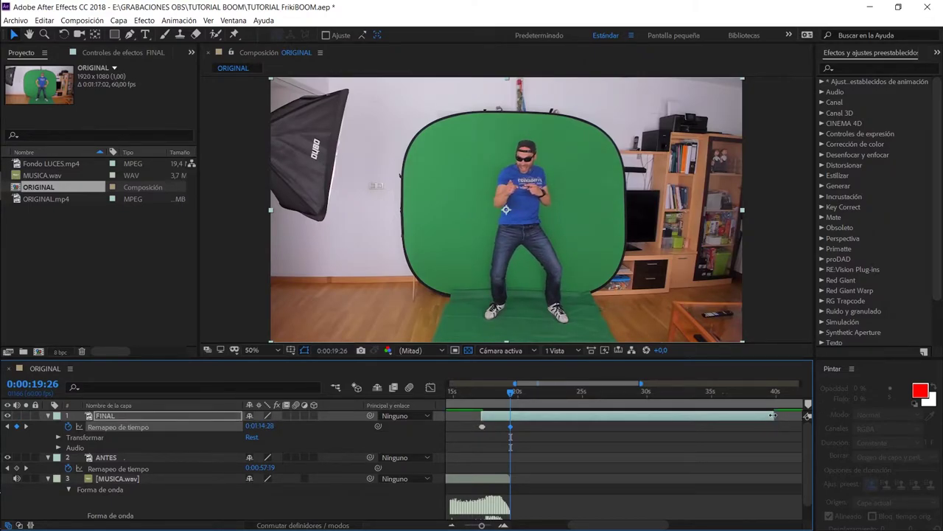
left_click_drag(772, 415, 525, 426)
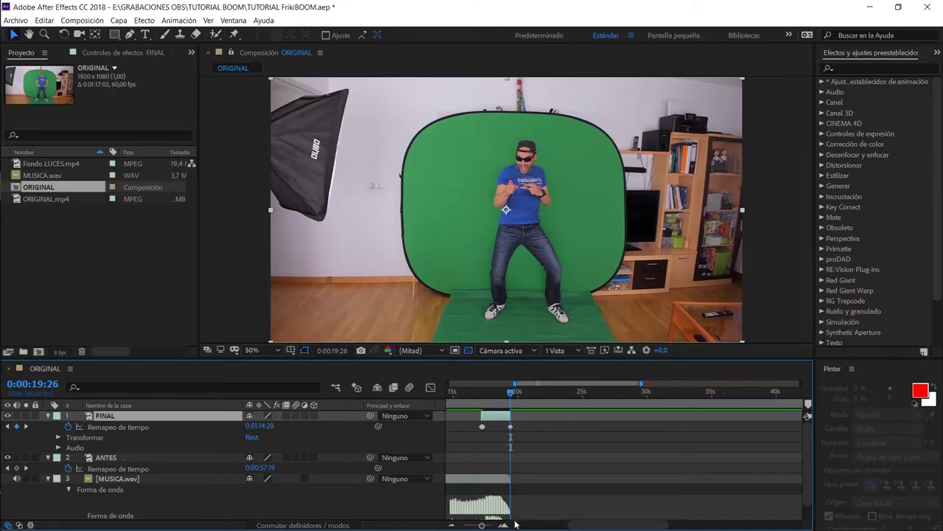
key("space")
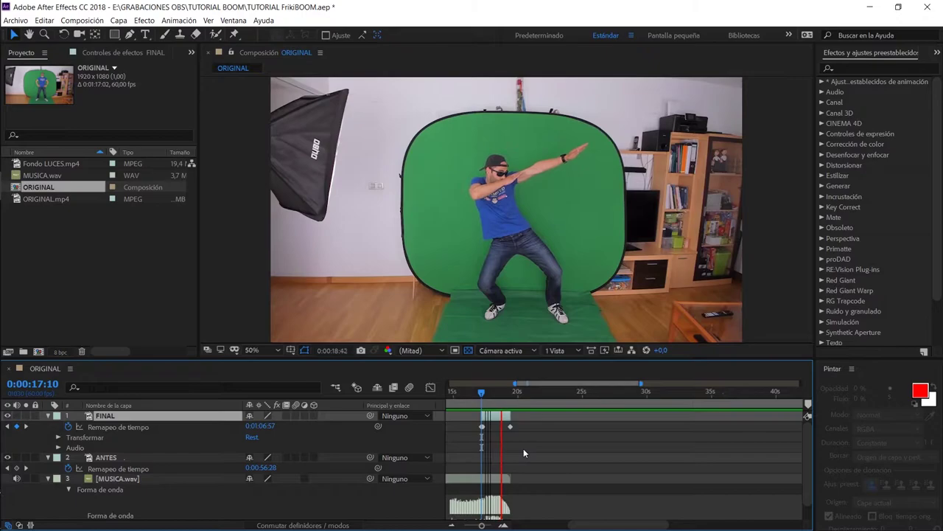
key("space")
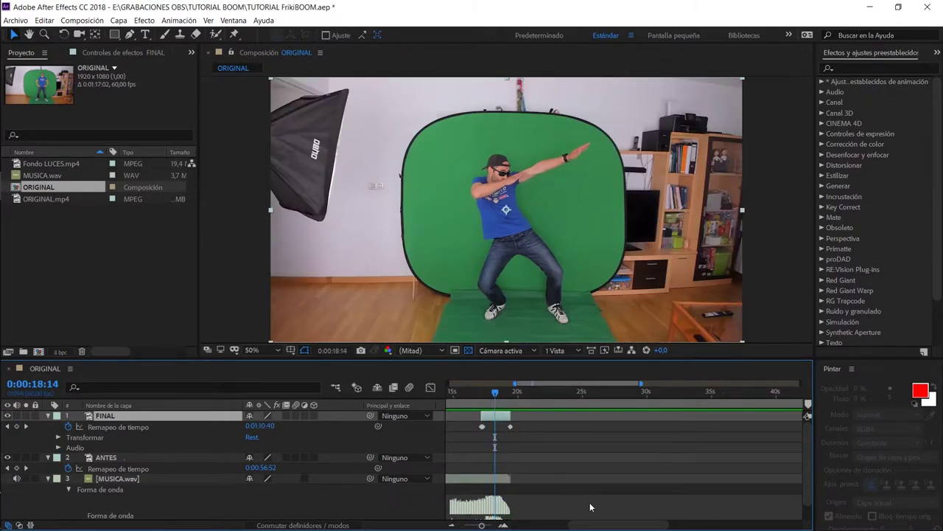
left_click_drag(597, 526, 534, 526)
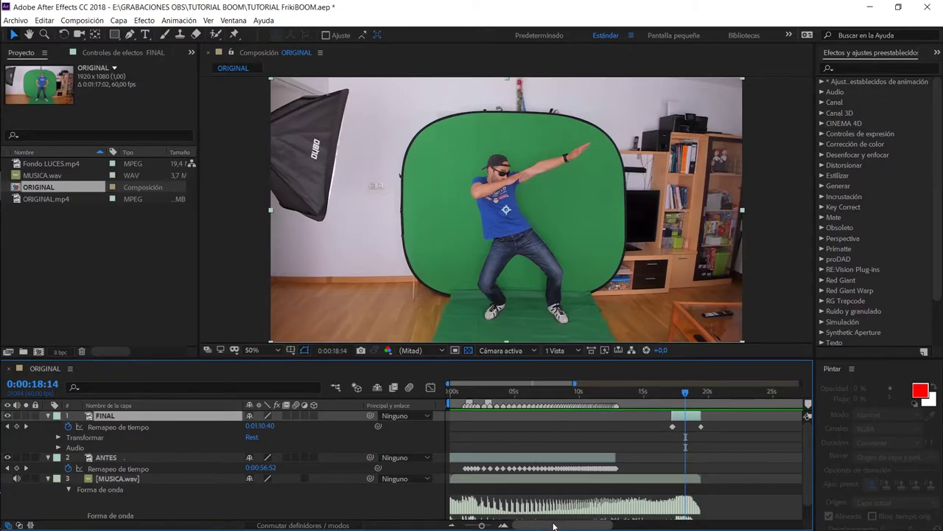
- Select ANTES, collapse FINAL, and zoom to frame level to reach 0:00:11:44 near ANTES's end
left_click(121, 459)
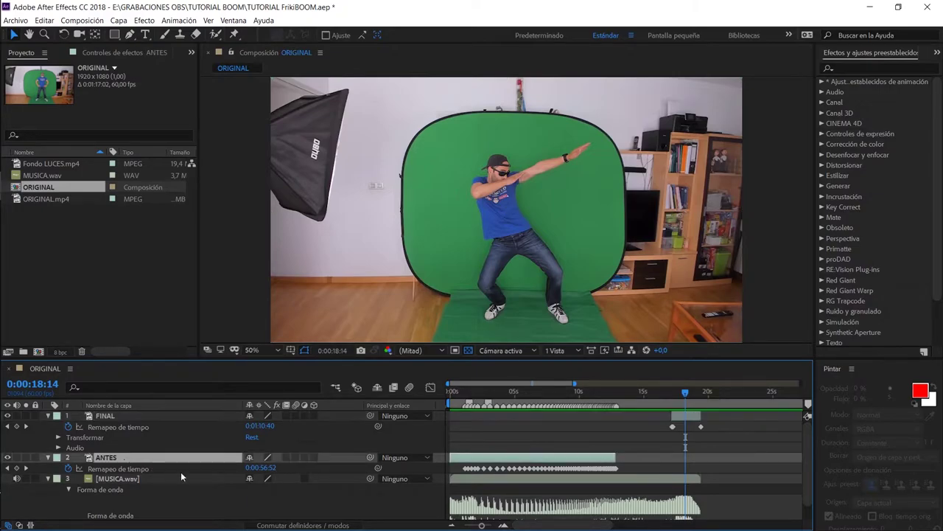
left_click(48, 415)
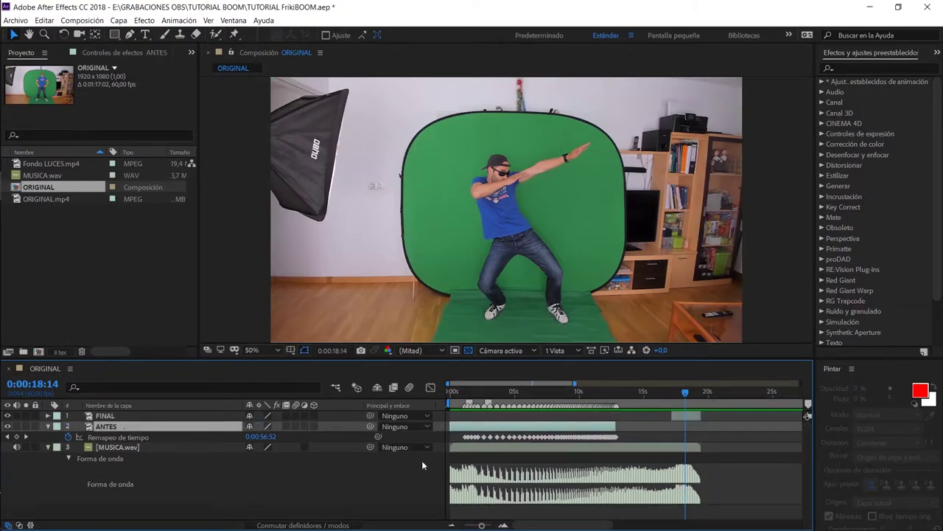
left_click(503, 525)
left_click_drag(501, 398, 520, 392)
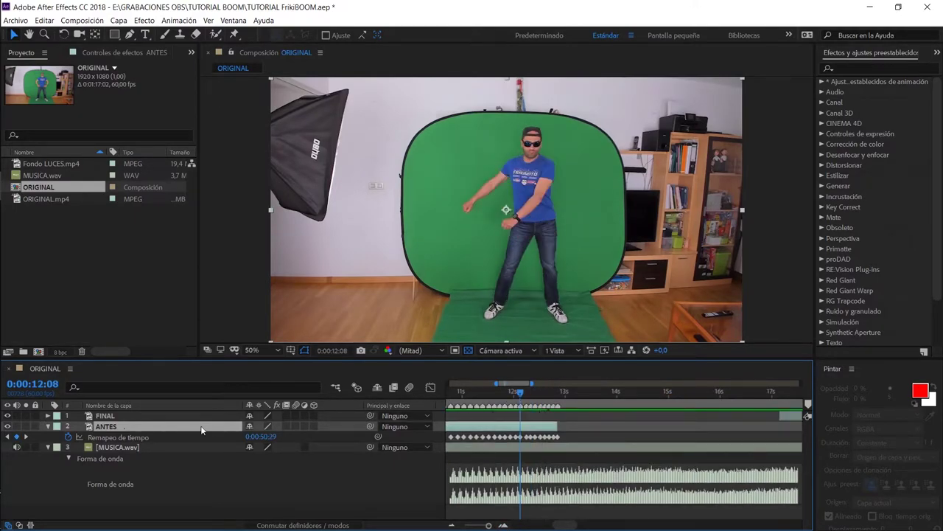
key("o")
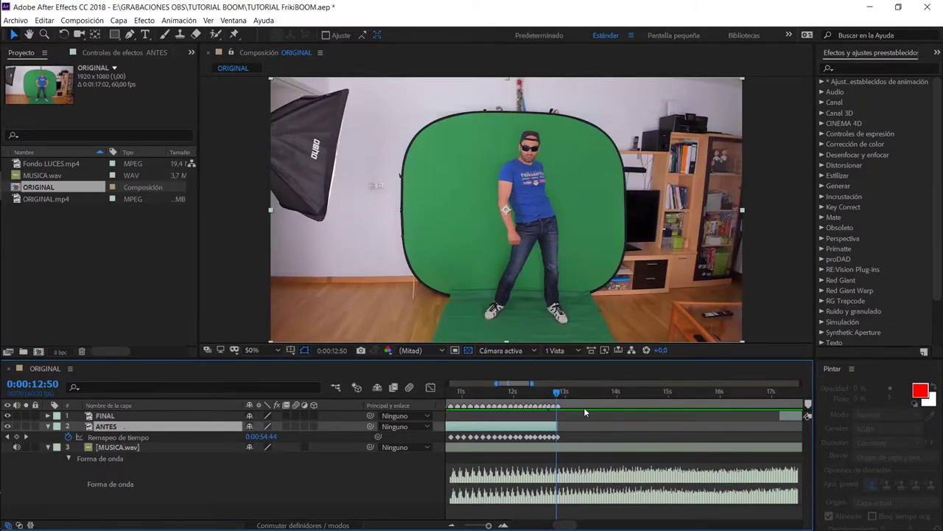
key("equal")
key("equal")
key("equal")
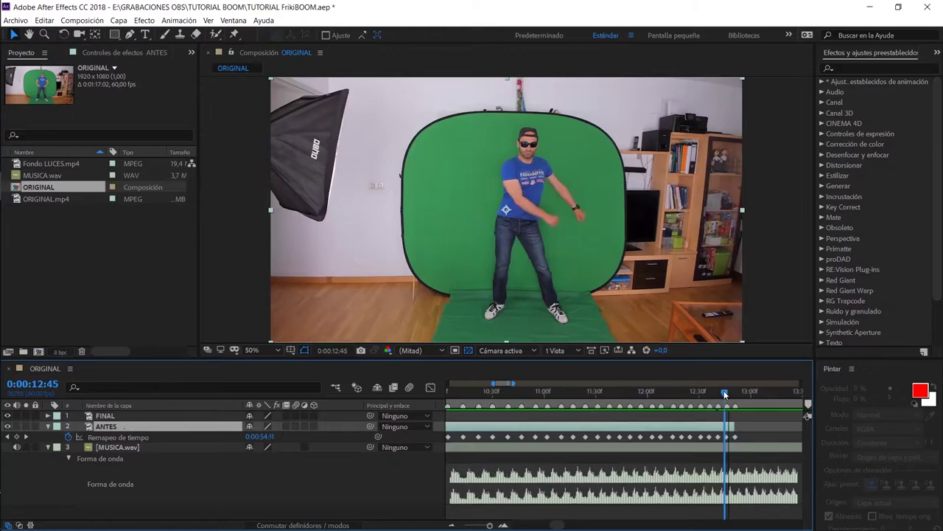
mouse_move(725, 391)
left_mouse_down()
mouse_move(734, 391)
mouse_move(679, 396)
left_mouse_up()
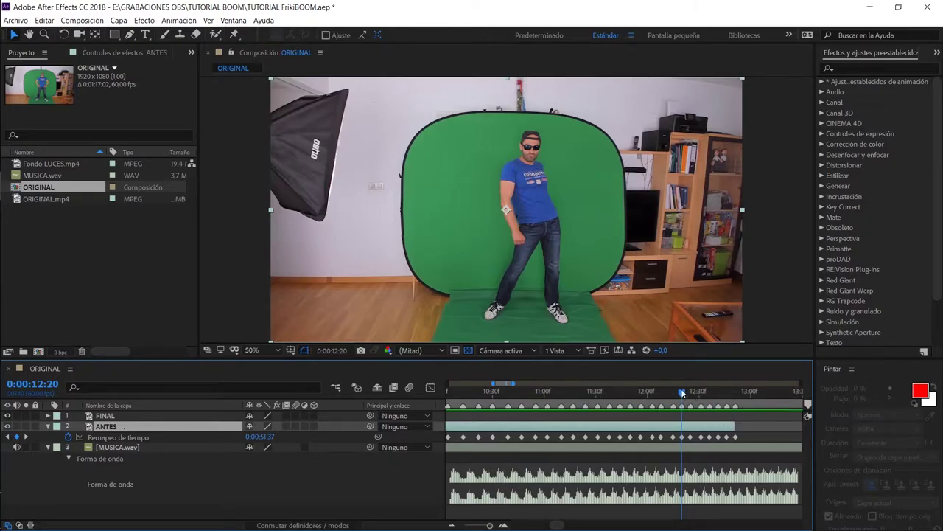
left_click_drag(683, 394, 619, 393)
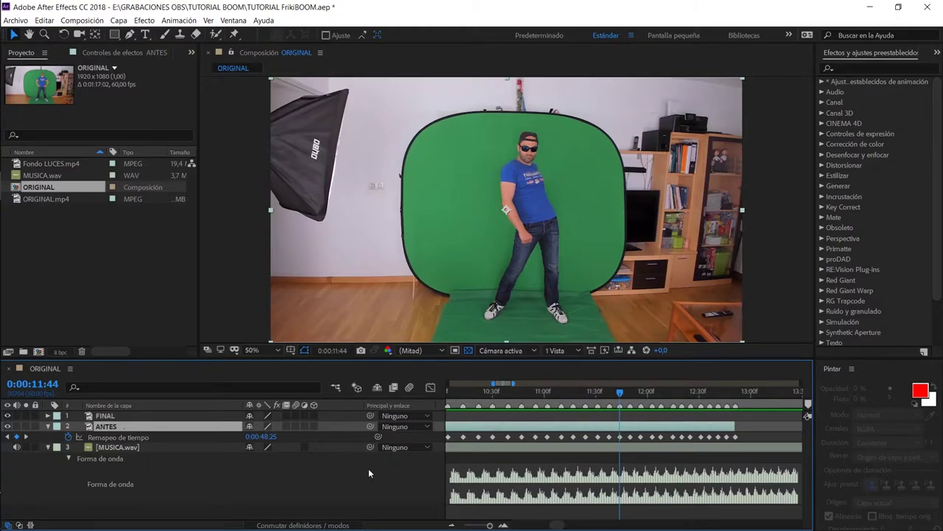
- Split ANTES at the current frame and rename the new second layer to bucle
key("ctrl+shift+d")
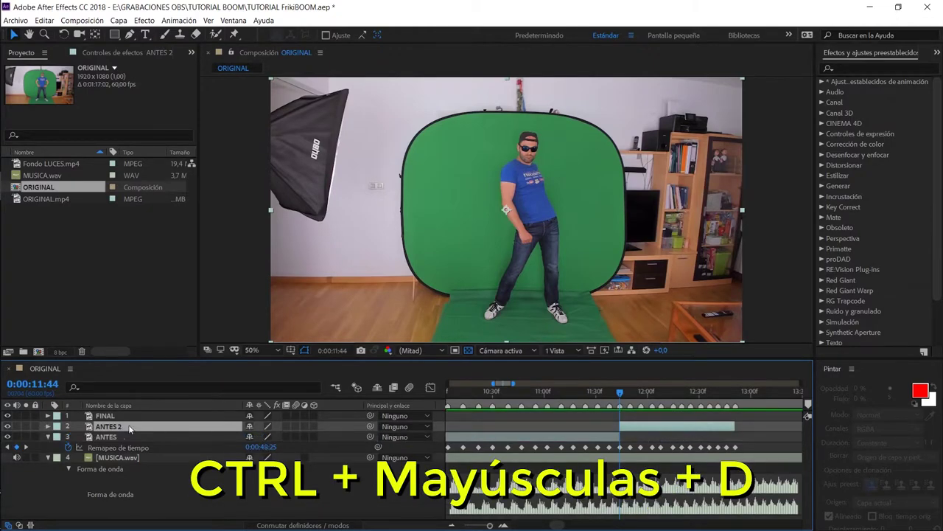
key("Return")
type("bu")
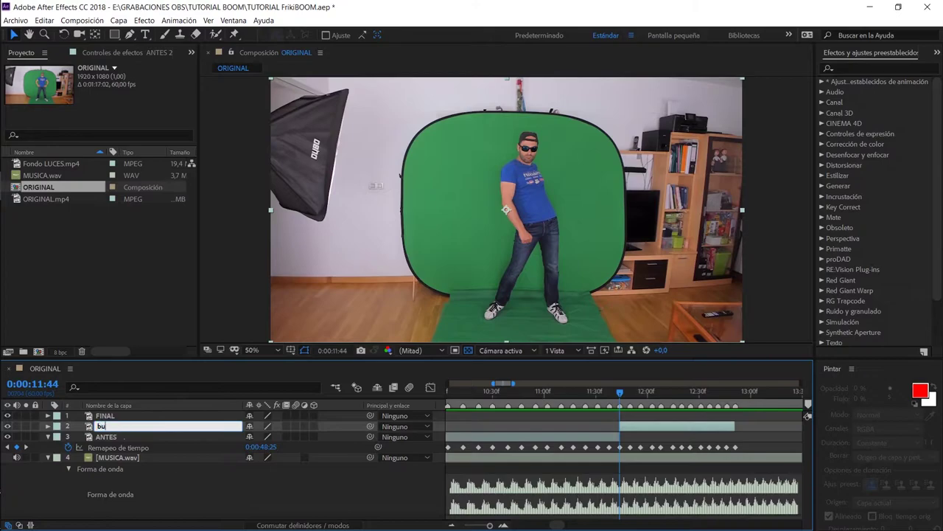
type("cle")
left_click(109, 431)
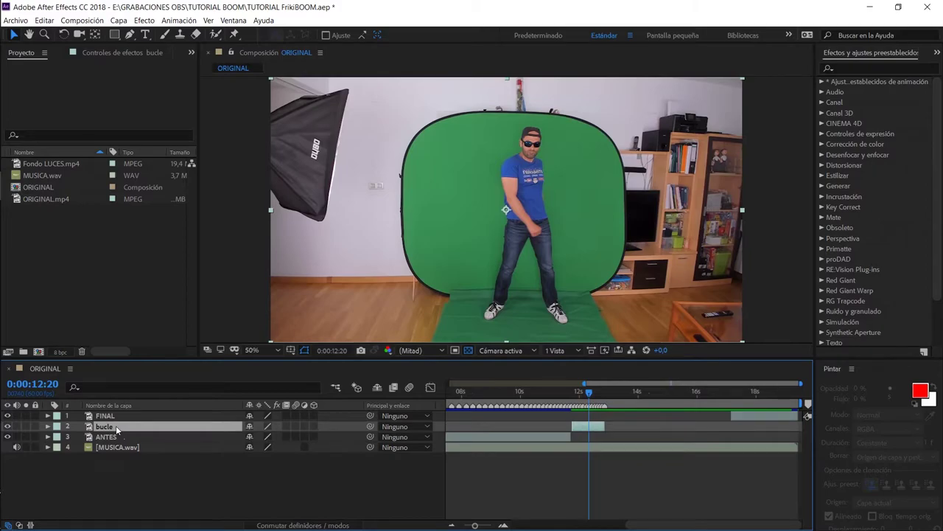
- Precompose bucle into bucle Comp. 1, moving all attributes into the new composition
right_click(115, 425)
left_click(176, 380)
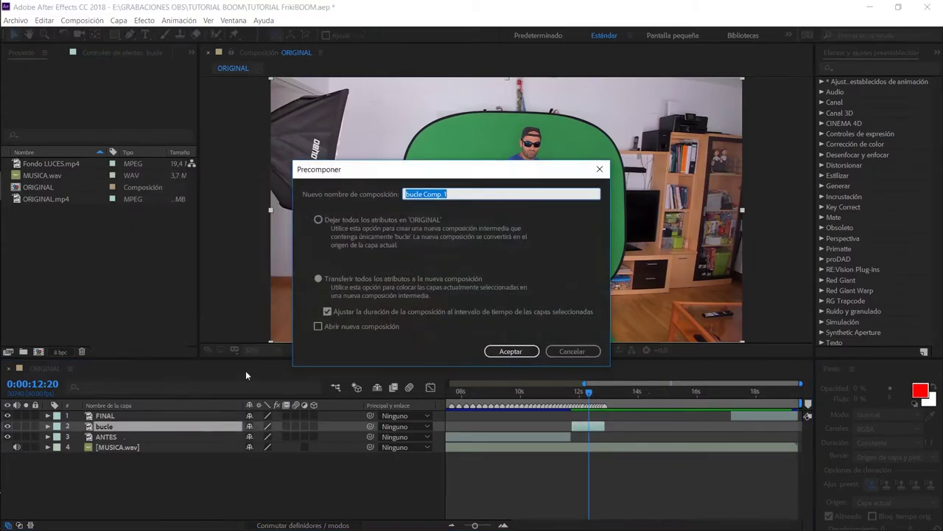
left_click(357, 280)
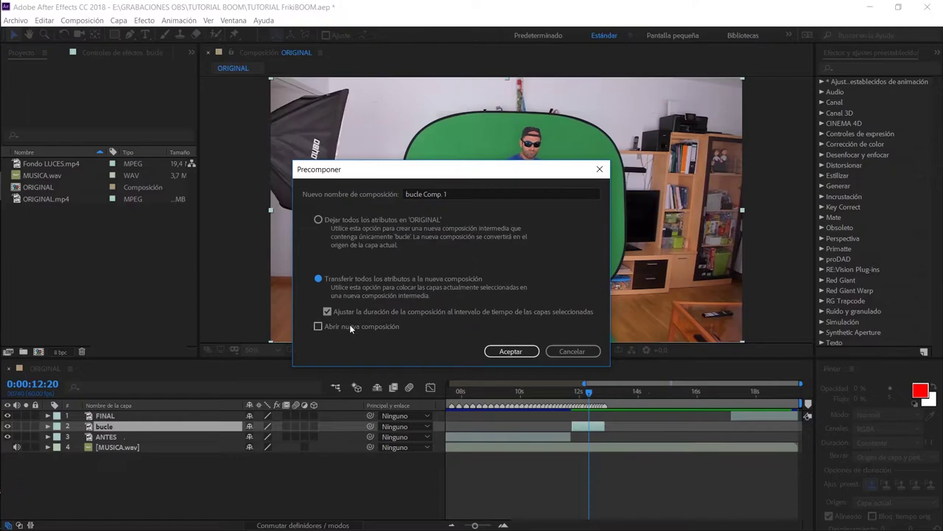
left_click(513, 351)
right_click(141, 427)
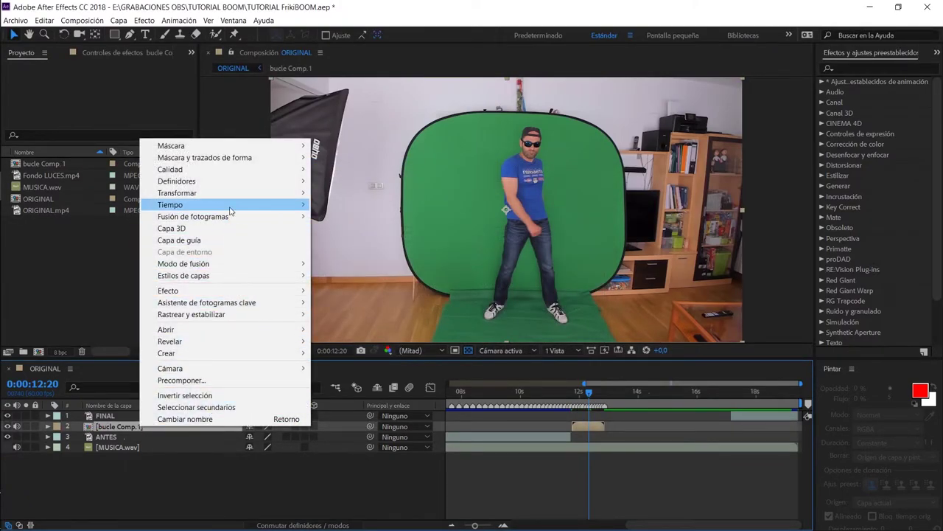
- Enable Time Remapping on bucle Comp. 1 and set the end keyframe to source 0:00:12:51
mouse_move(261, 207)
left_click(370, 205)
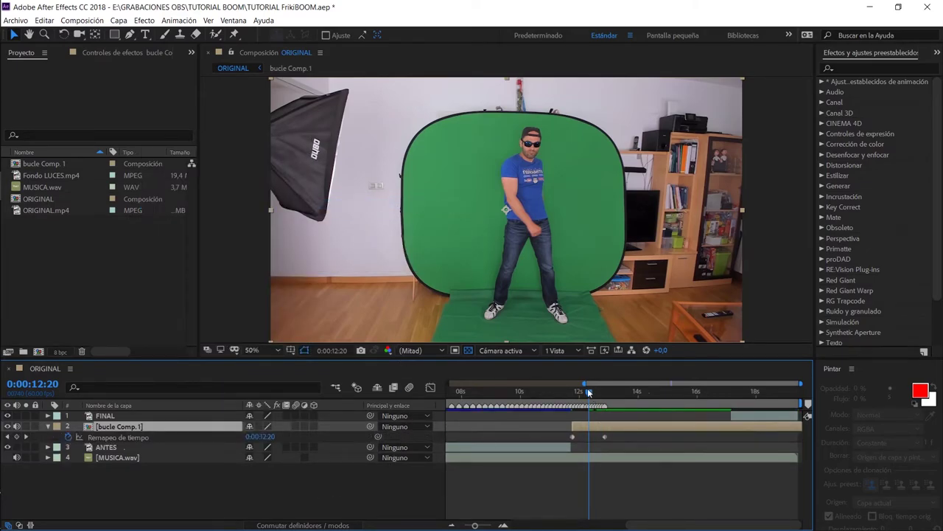
left_click_drag(587, 388, 604, 396)
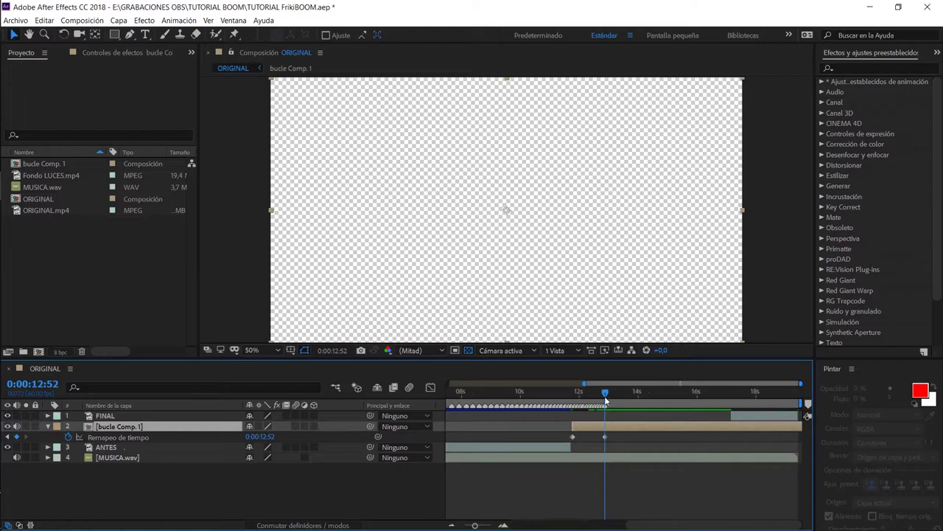
left_click(267, 446)
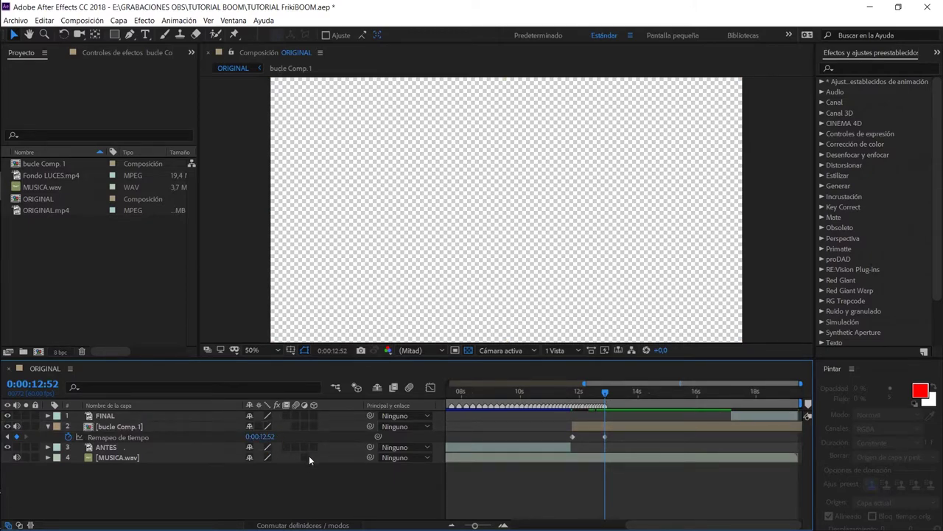
left_click(271, 436)
left_click(293, 438)
type("1")
key("Return")
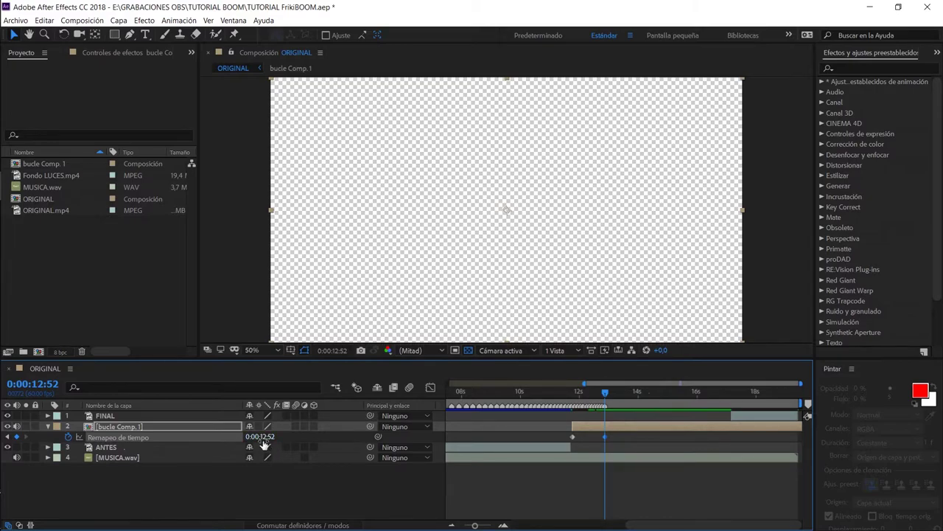
left_click_drag(264, 443, 269, 439)
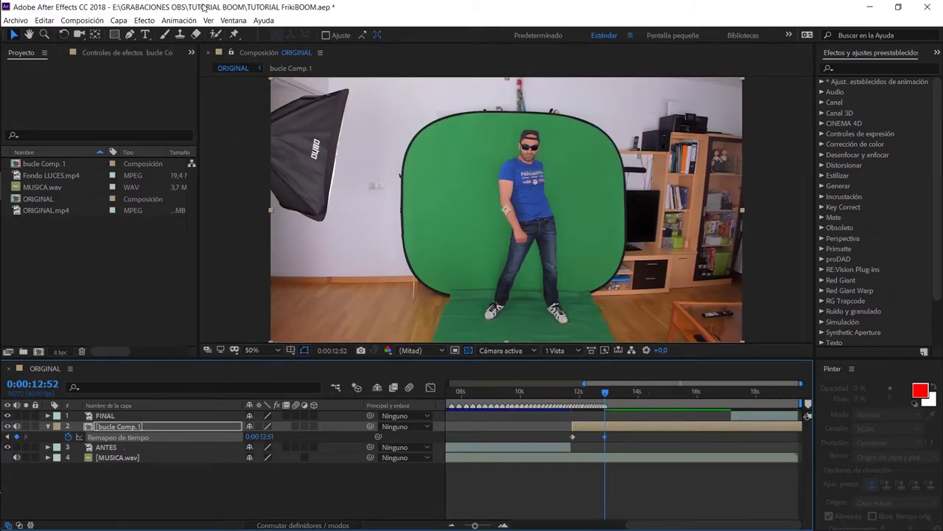
- Add a loopOut(type = "cycle", numKeyframes = 0) expression to Time Remap and preview the loop
left_click(180, 22)
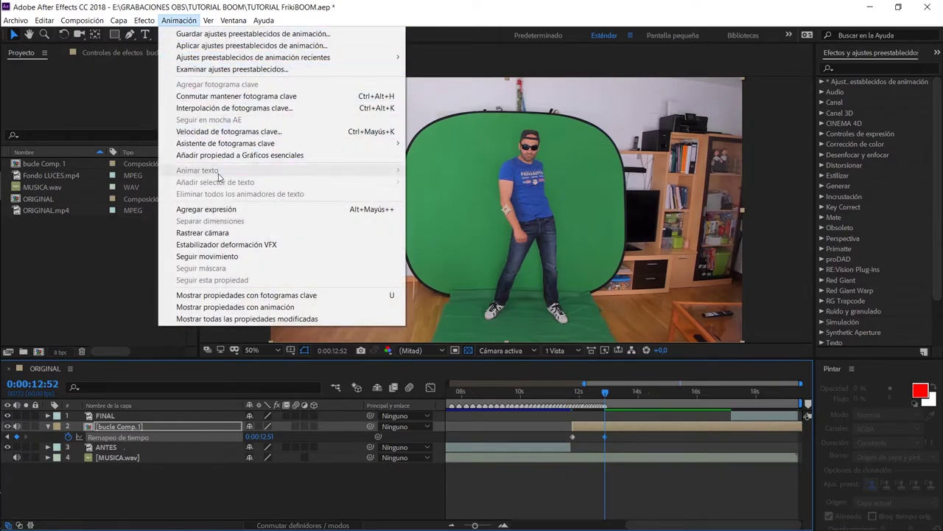
left_click(223, 211)
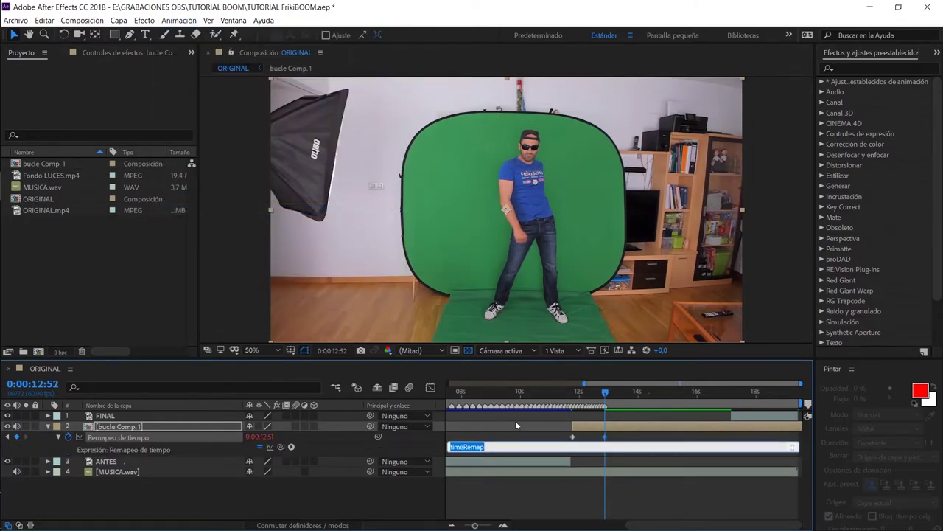
left_click(292, 447)
mouse_move(348, 397)
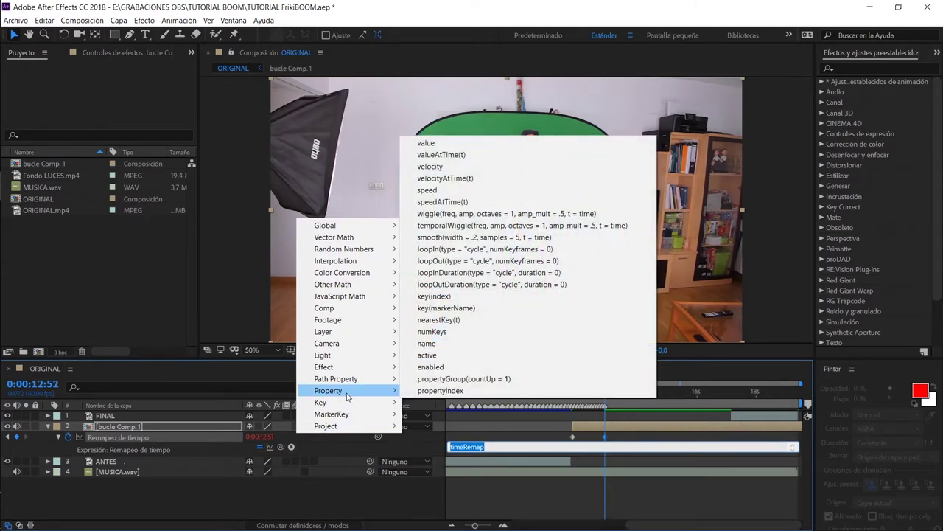
left_click(536, 264)
key("space")
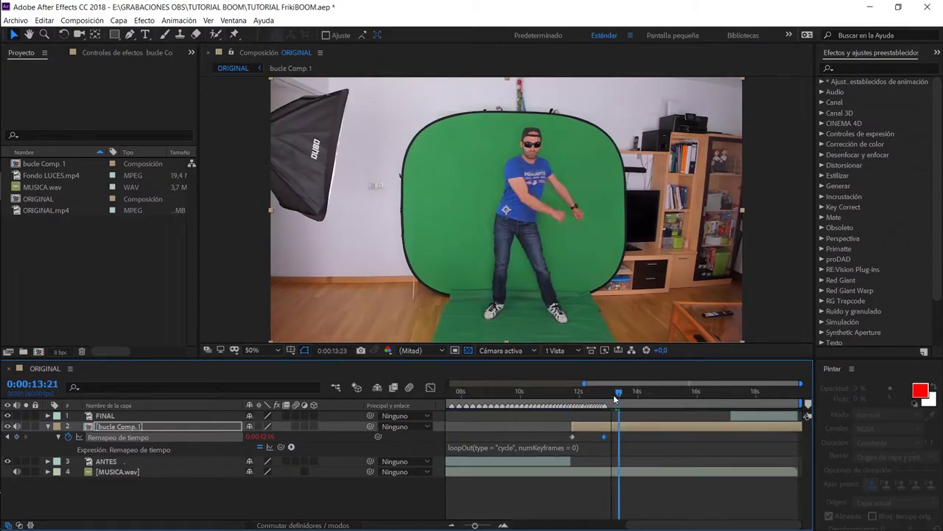
mouse_move(579, 398)
left_mouse_down()
mouse_move(630, 400)
mouse_move(606, 403)
left_mouse_up()
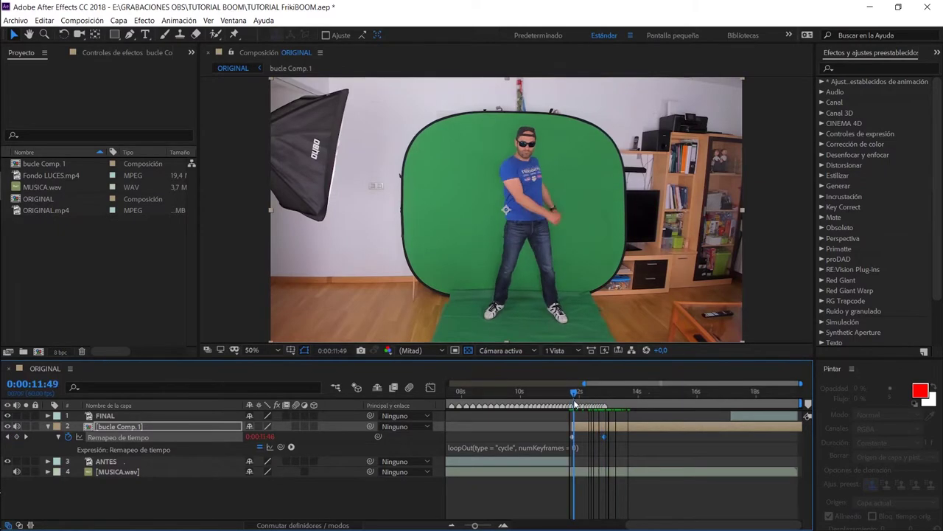
- Trim bucle Comp. 1's out-point at 0:00:17:10 and scrub around 12:46–12:51 to review the loop
mouse_move(606, 403)
left_mouse_down()
mouse_move(737, 405)
mouse_move(601, 403)
mouse_move(731, 399)
left_mouse_up()
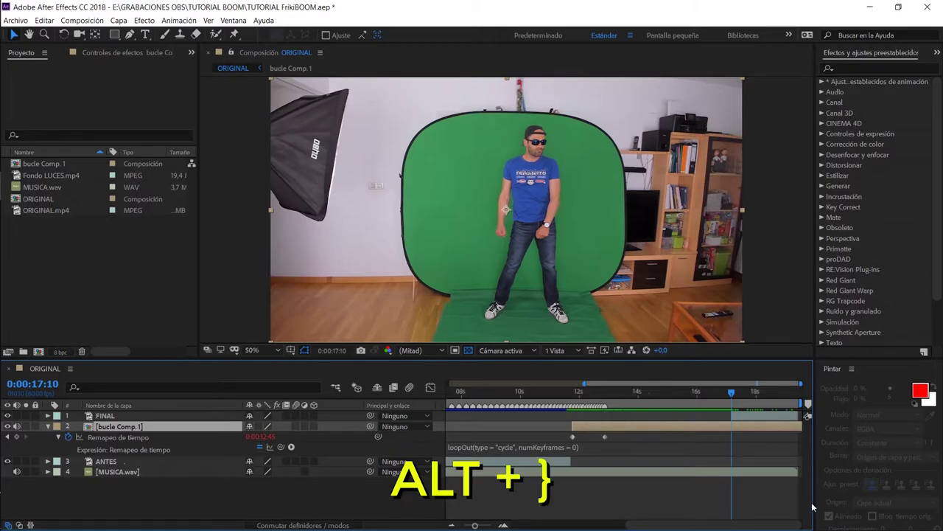
key("alt+bracketright")
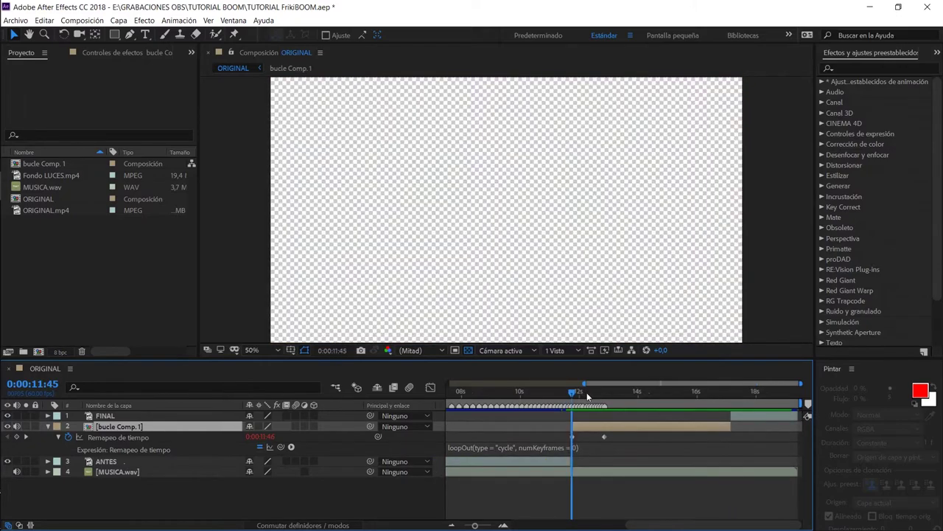
left_click_drag(565, 392, 682, 399)
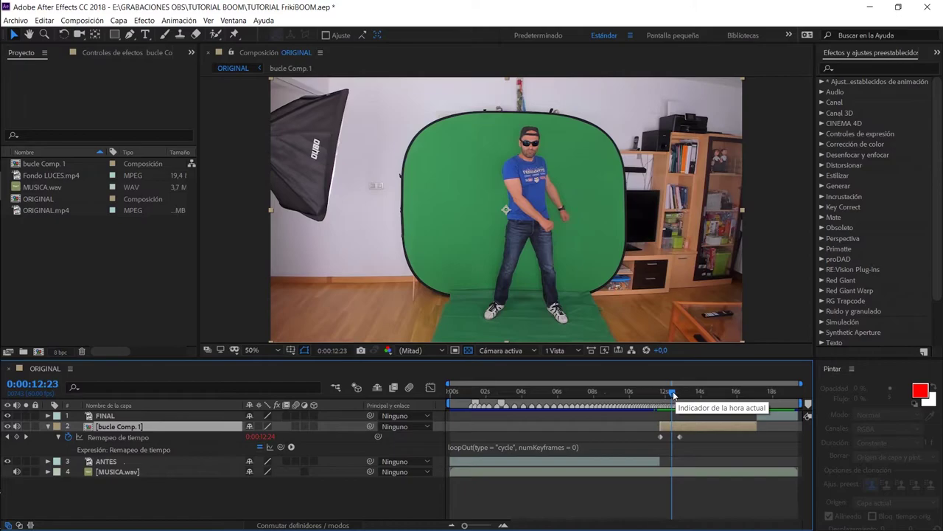
left_click_drag(671, 396, 680, 396)
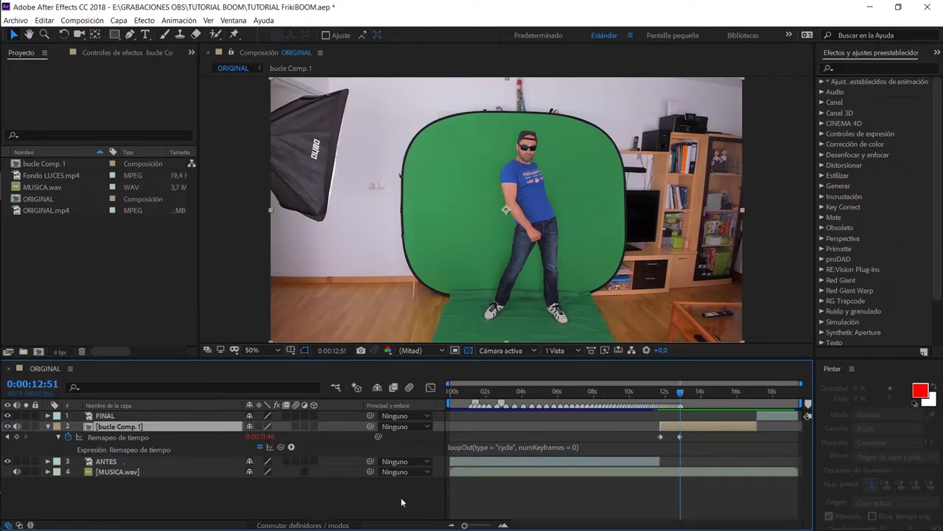
left_click_drag(680, 392, 667, 400)
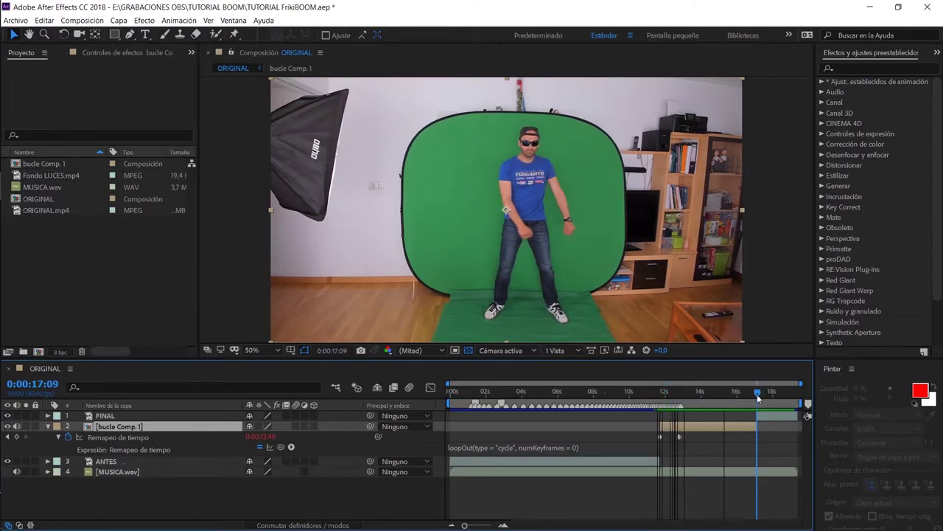
left_click_drag(667, 400, 679, 398)
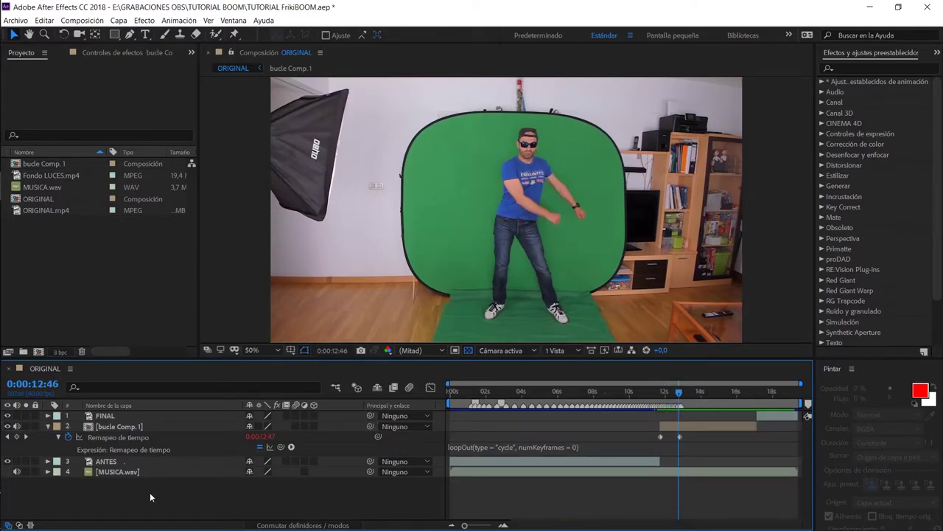
- Apply the Deformación de tiempo (Time Warp) effect to bucle Comp. 1
right_click(125, 427)
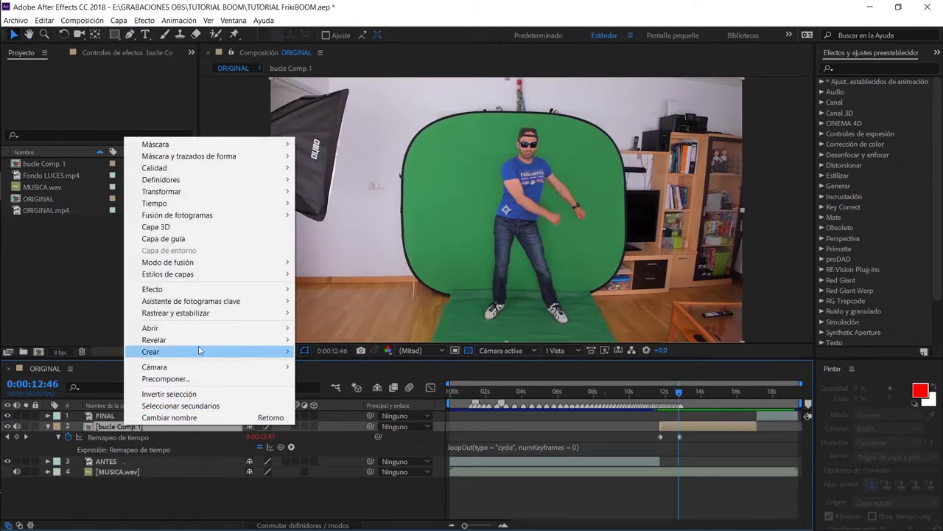
mouse_move(197, 288)
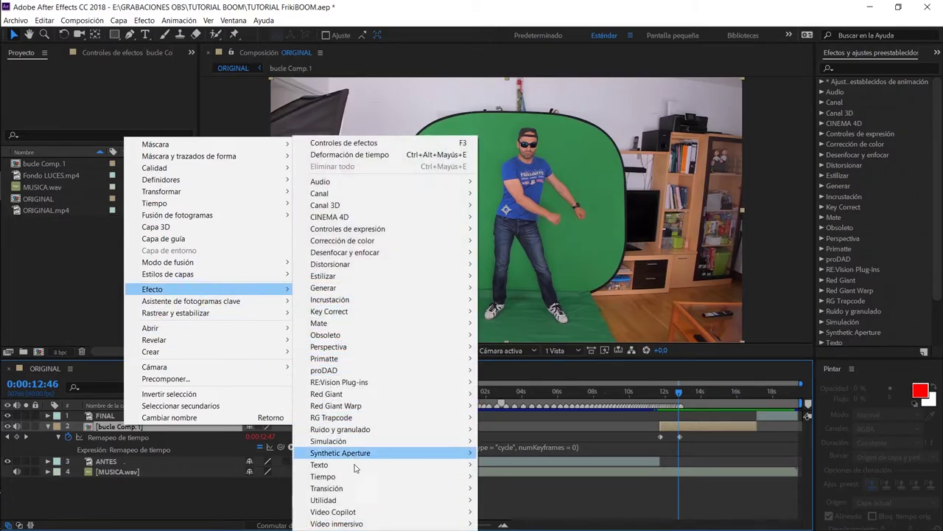
mouse_move(356, 480)
left_click(542, 417)
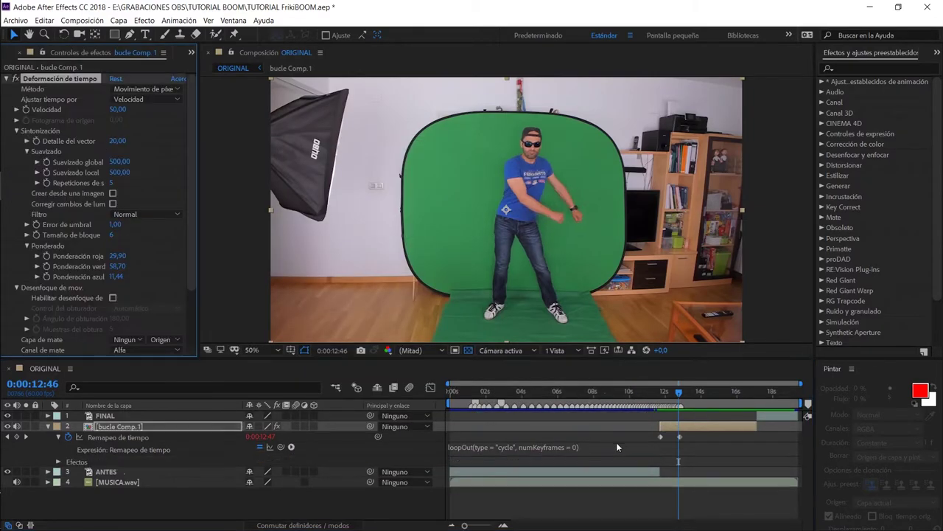
left_click_drag(690, 393, 661, 393)
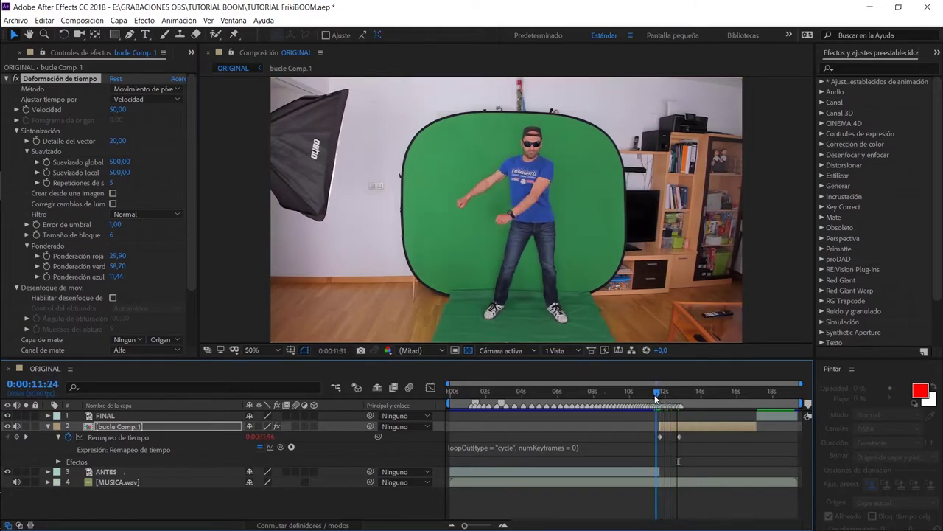
- Set the Time Warp speed (200, then 500) and enable motion blur
left_click(118, 109)
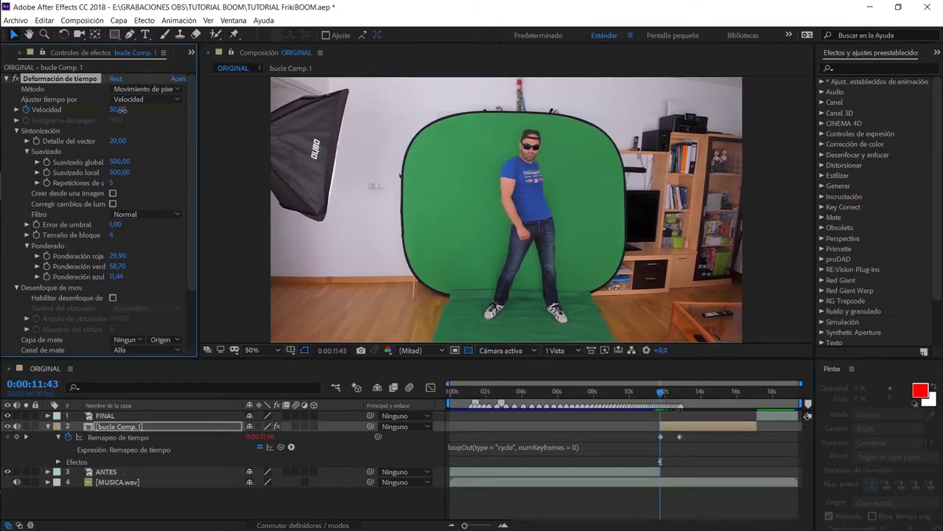
type("200")
left_click_drag(661, 393, 755, 398)
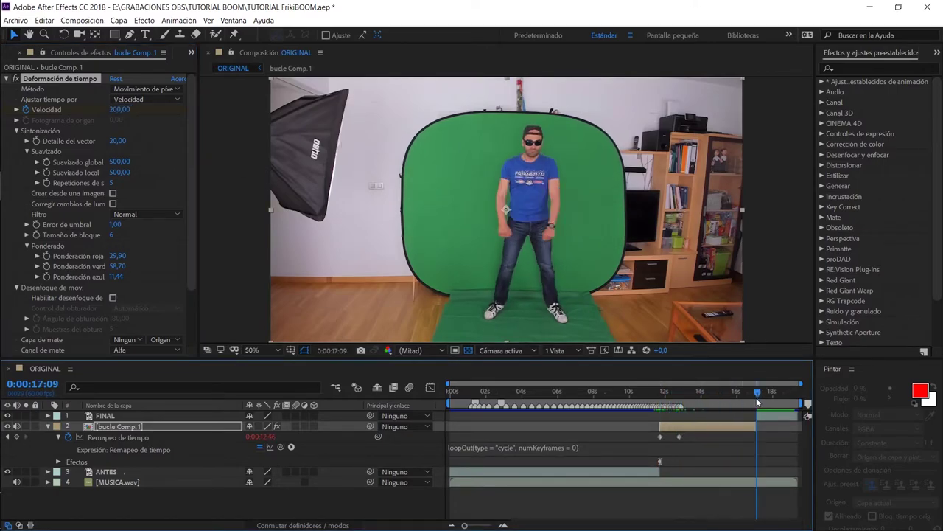
left_click(118, 109)
type("500")
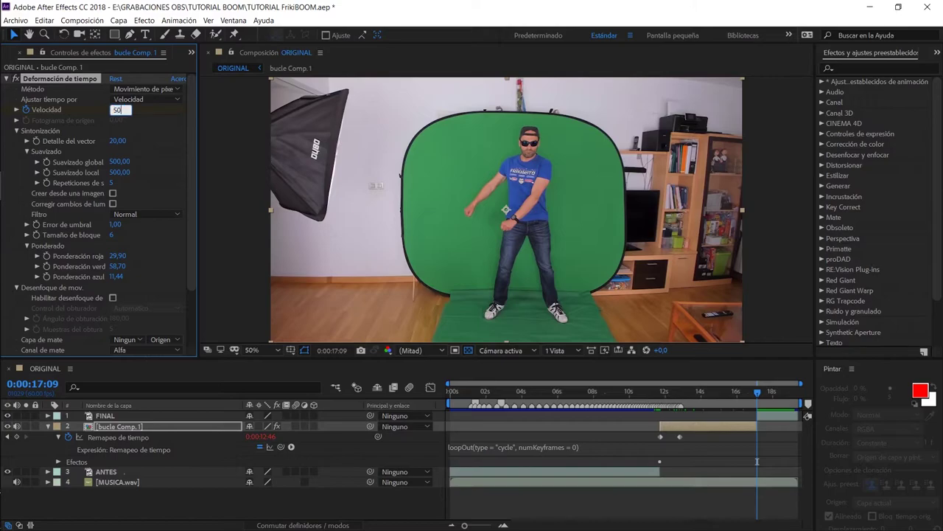
key("Return")
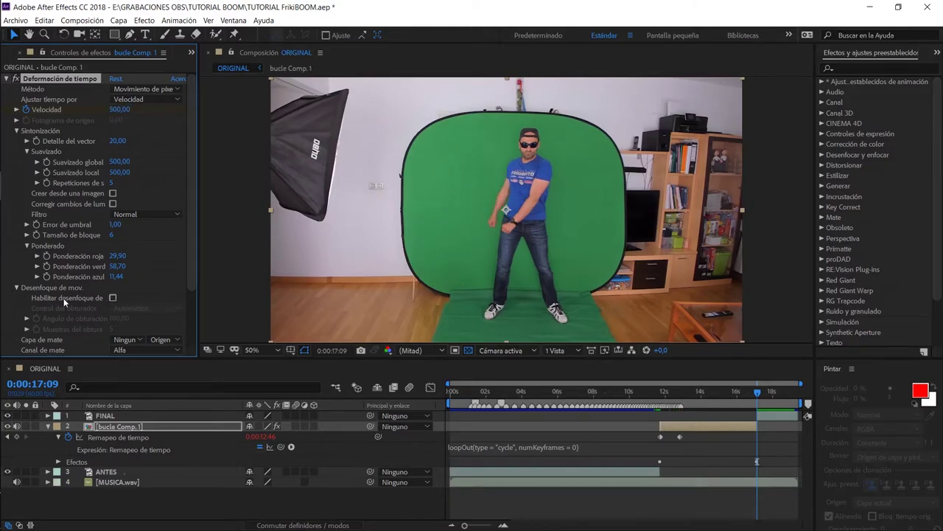
left_click(113, 298)
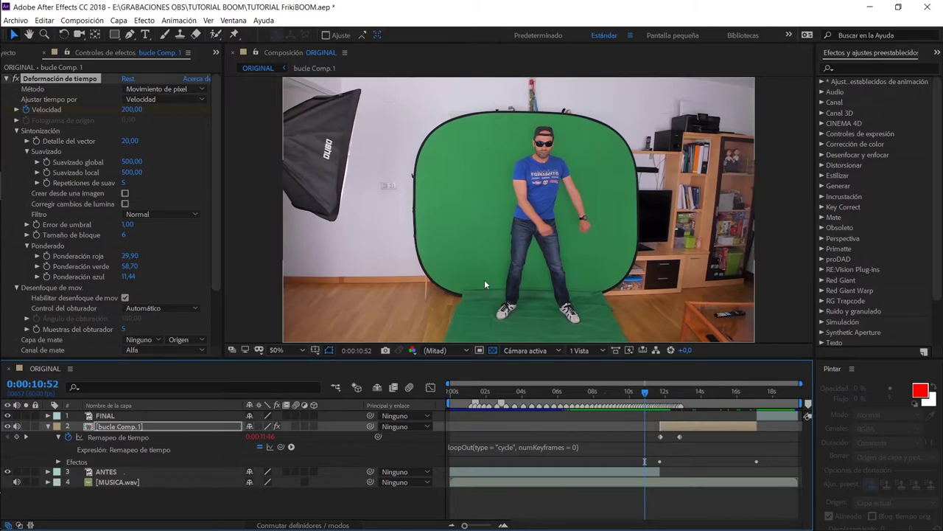
- Select ANTES, FINAL and bucle Comp. 1 and precompose them into a composition named BAILE
left_click(126, 471)
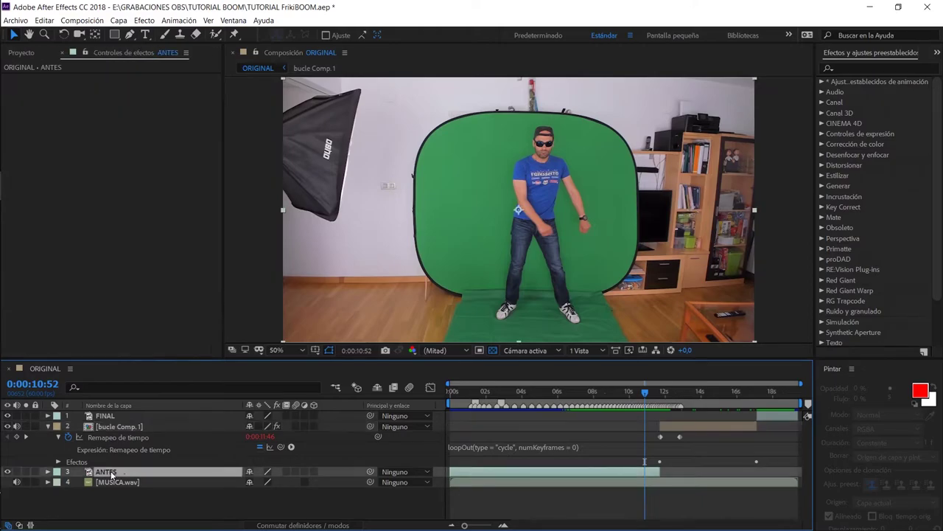
left_click(113, 418, "shift")
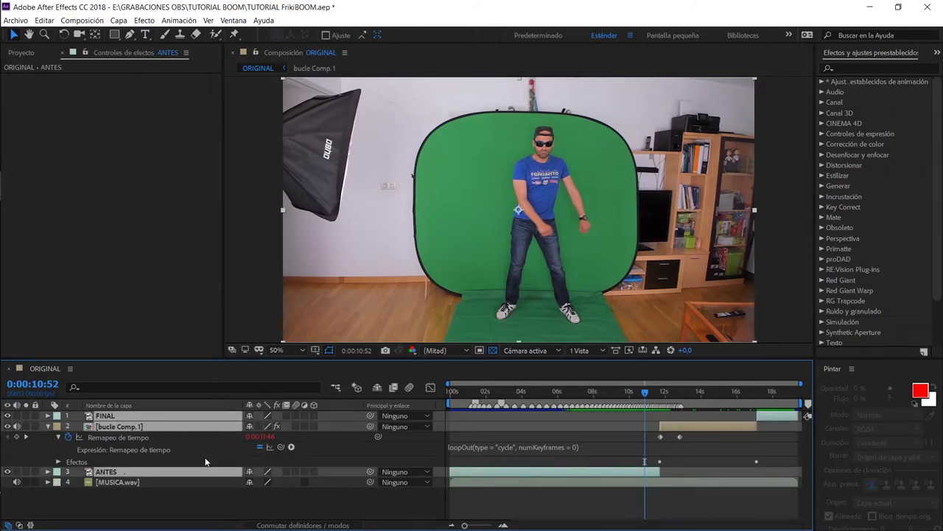
right_click(131, 431)
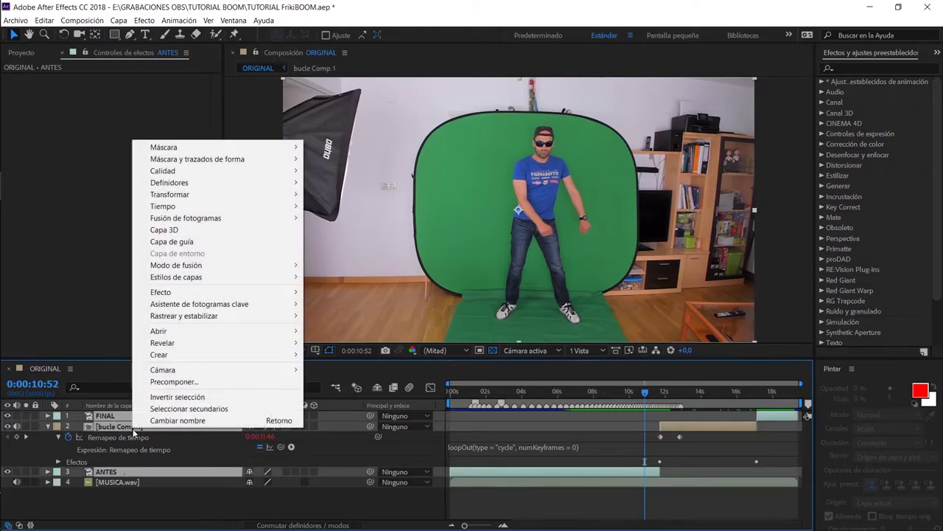
left_click(196, 383)
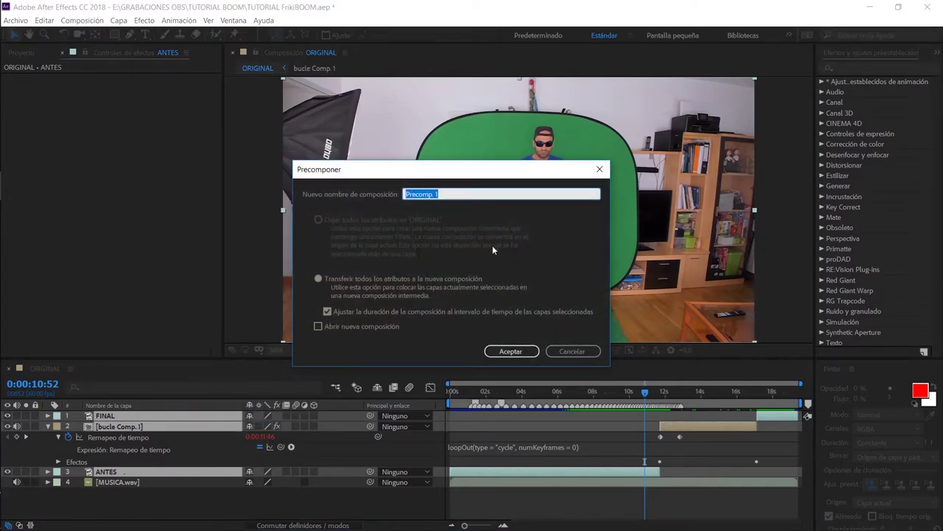
type("BAIL")
type("E")
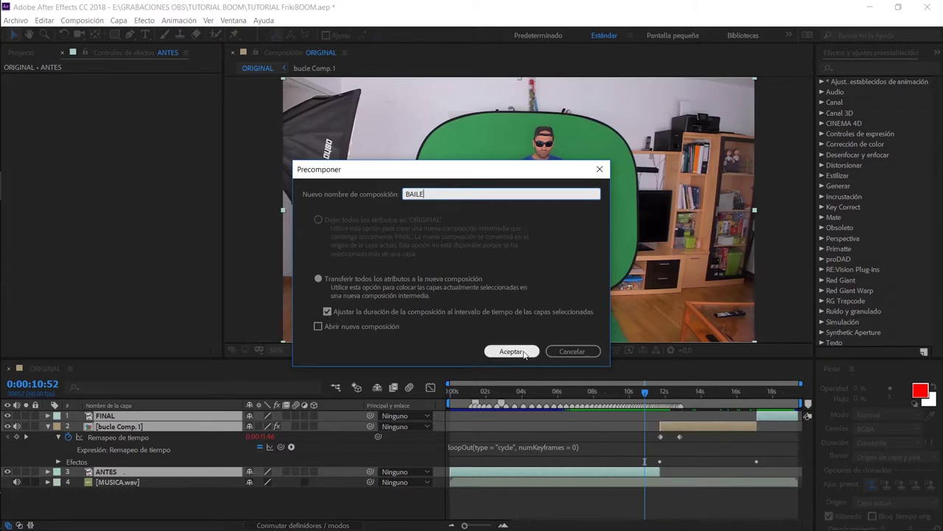
left_click(525, 352)
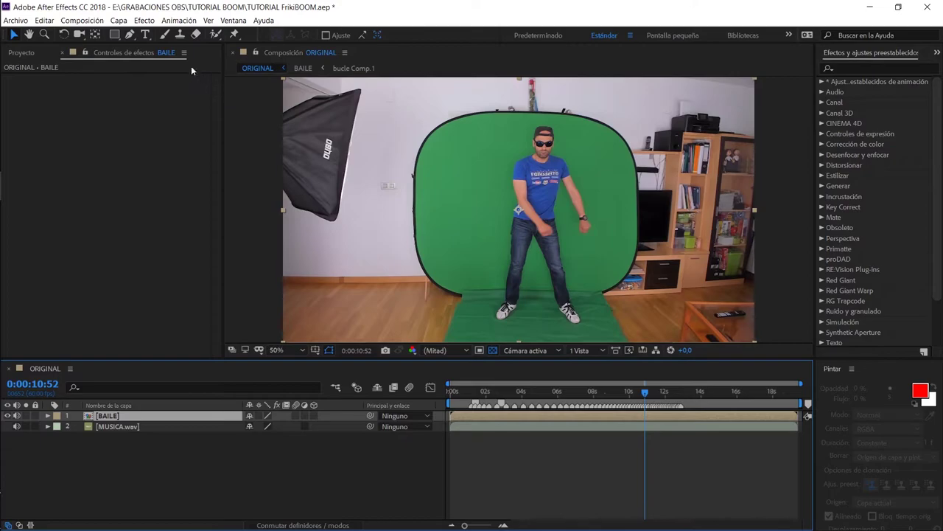
- Start a Pen mask on BAILE at the floor and trace up the green screen's right edge
left_click(130, 34)
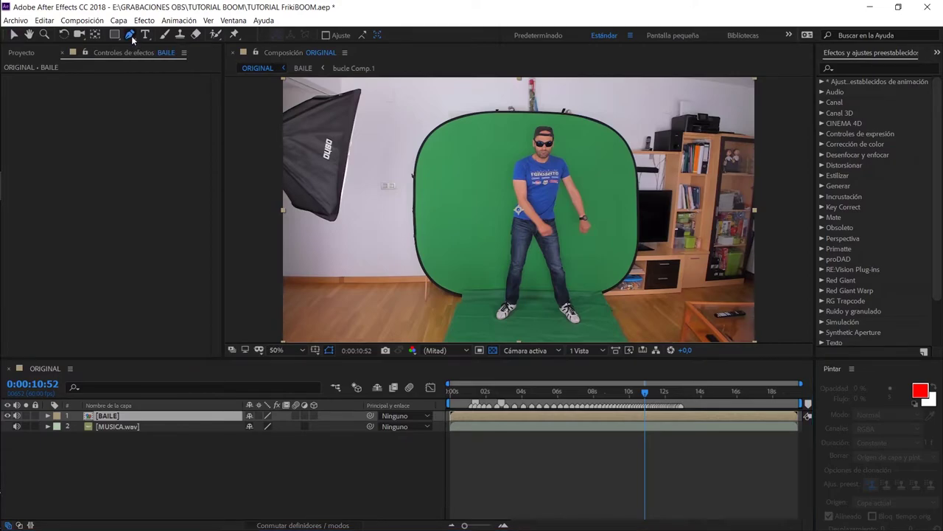
left_click(472, 391)
mouse_move(484, 411)
left_mouse_down()
mouse_move(657, 402)
mouse_move(505, 407)
mouse_move(566, 404)
left_mouse_up()
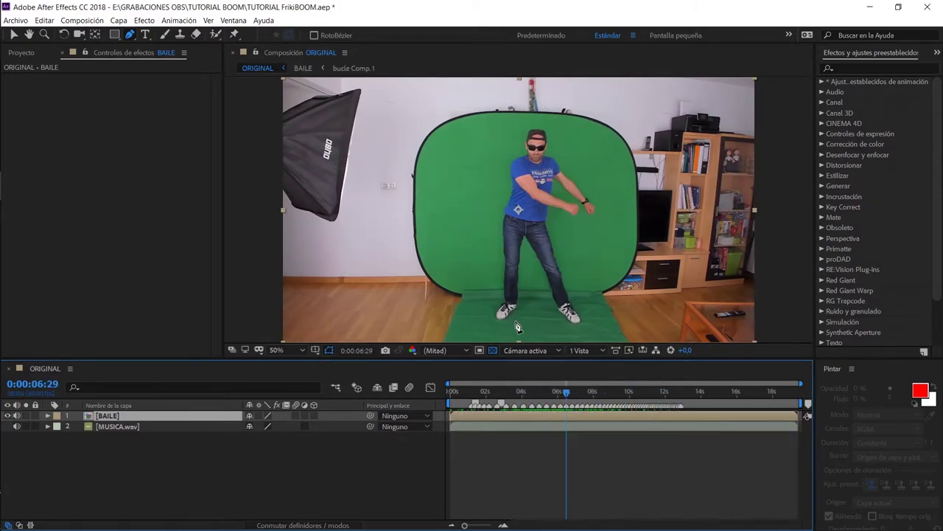
left_click(493, 327)
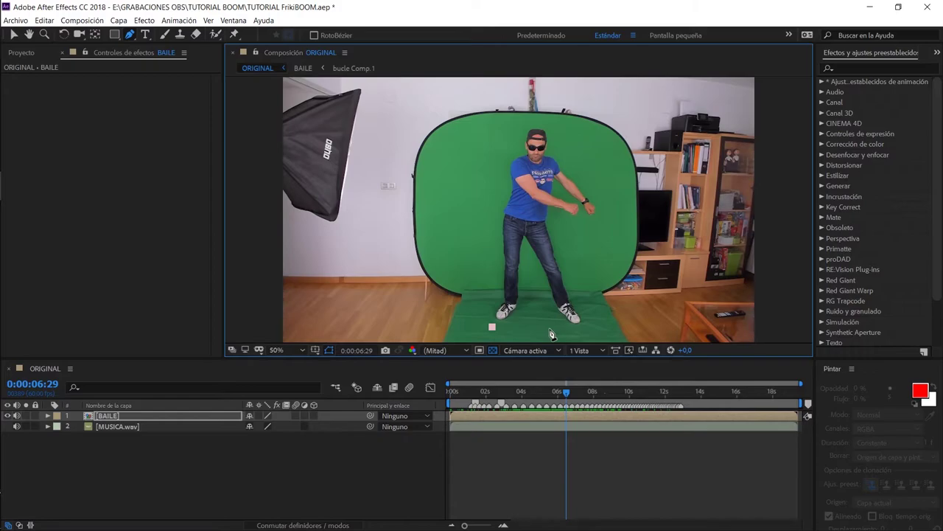
left_click(592, 329)
left_click(597, 315)
left_click(586, 291)
left_click(607, 267)
left_click(629, 234)
left_click(629, 152)
- Continue the mask across the screen's top and down its left edge, closing it at the start
left_click(614, 131)
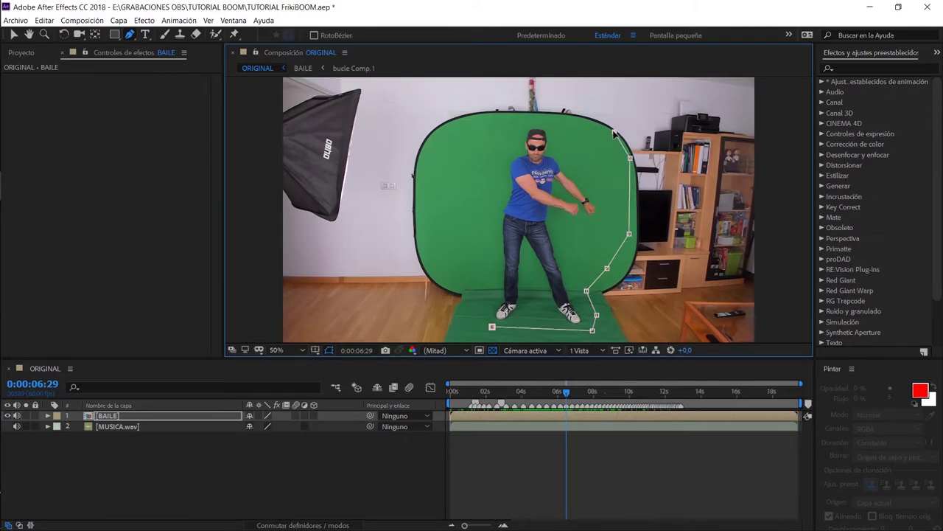
left_click(580, 118)
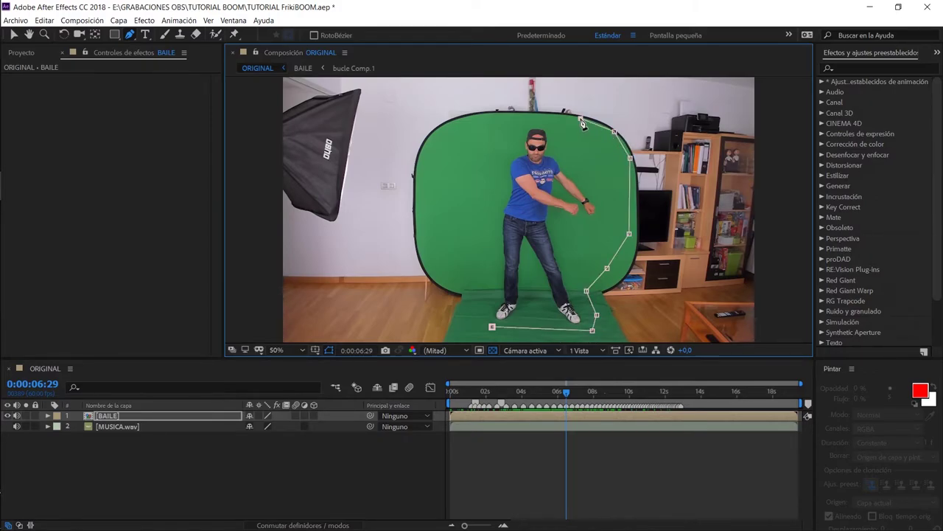
left_click(525, 113)
left_click(476, 117)
left_click(447, 126)
left_click(430, 139)
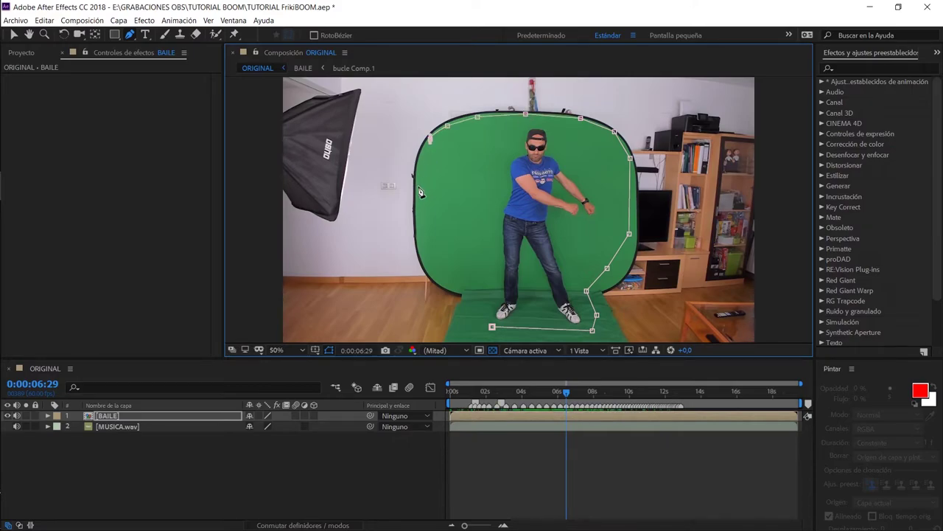
left_click(423, 220)
left_click(451, 278)
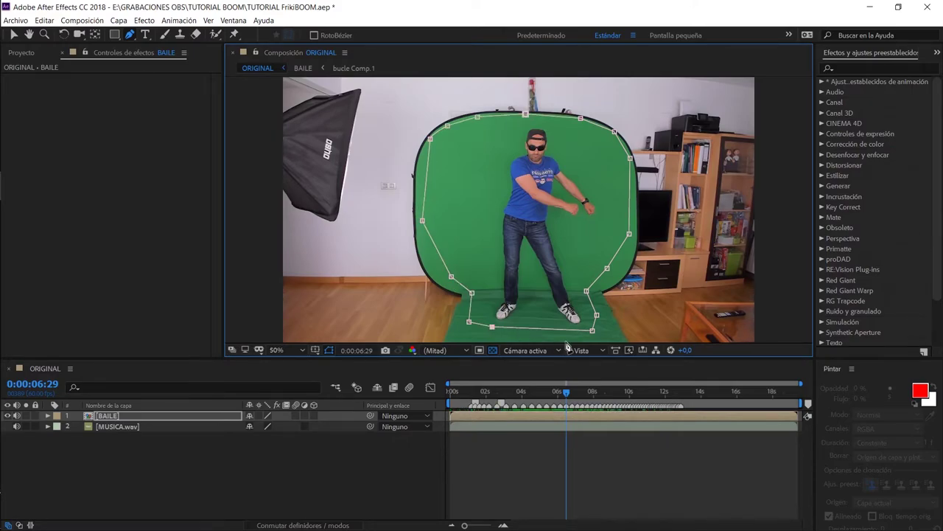
left_click(604, 395)
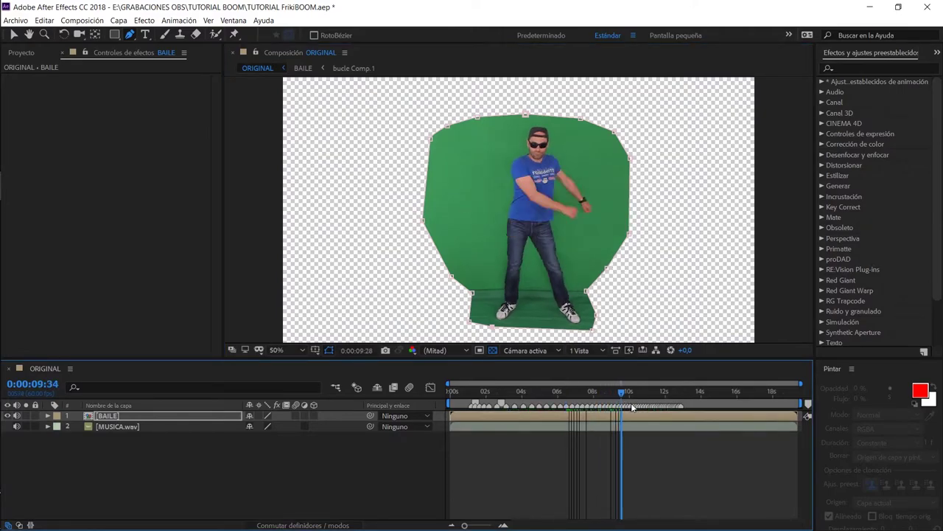
- Apply Keylight (1.2) to BAILE and sample the green backdrop as the Screen Colour
left_click(870, 67)
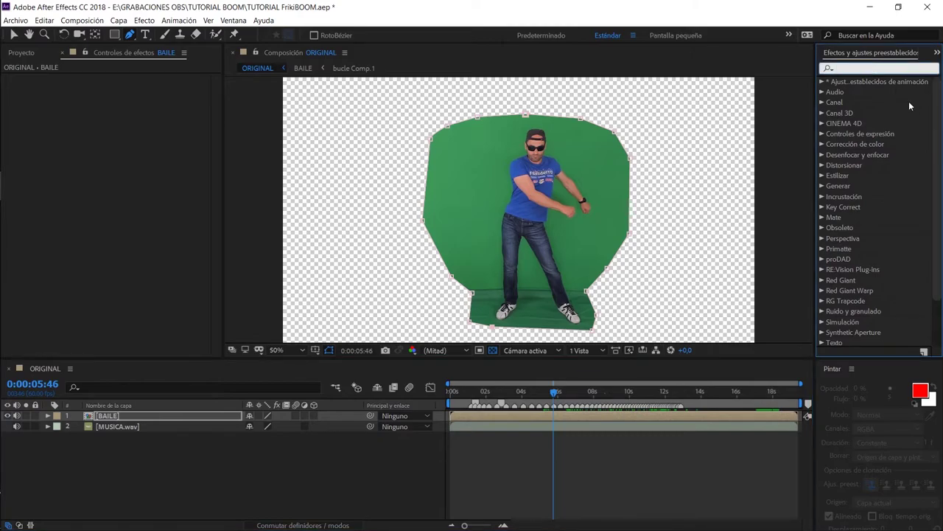
type("key")
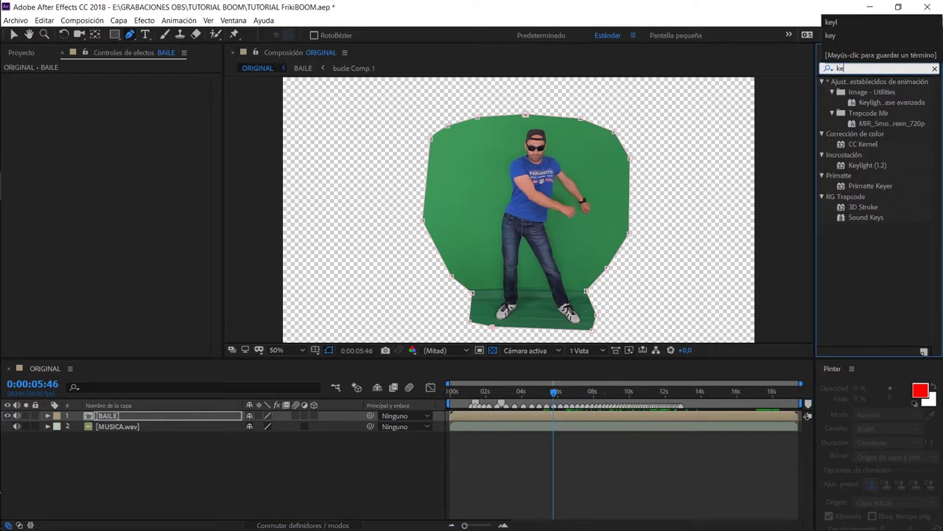
left_click(858, 123)
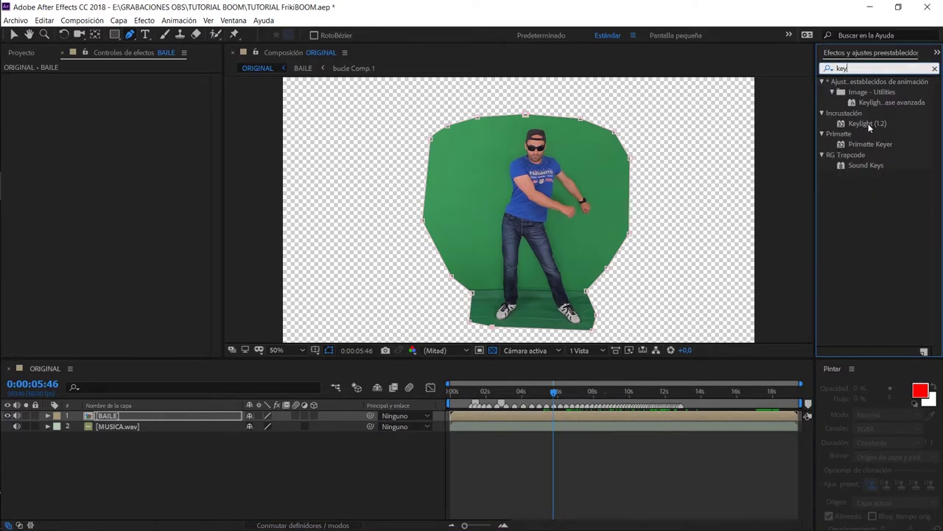
left_click(859, 123)
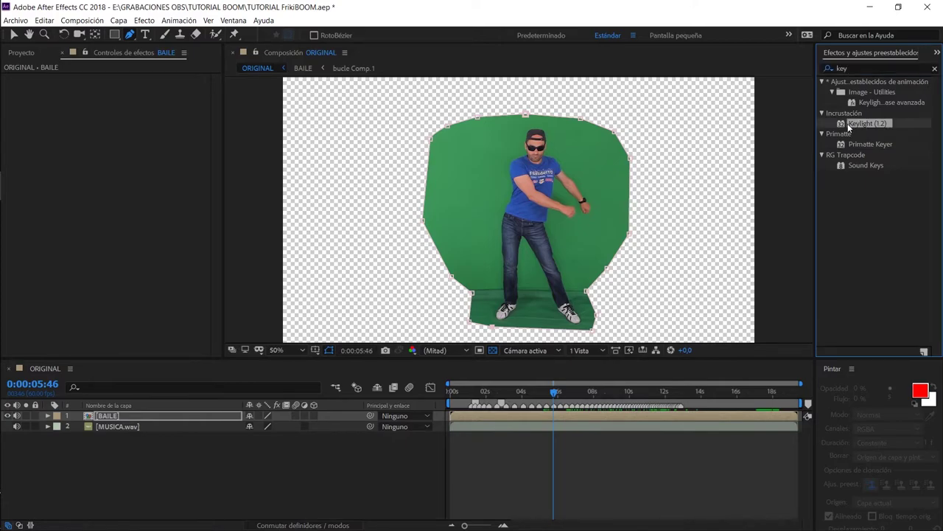
left_click_drag(849, 127, 557, 181)
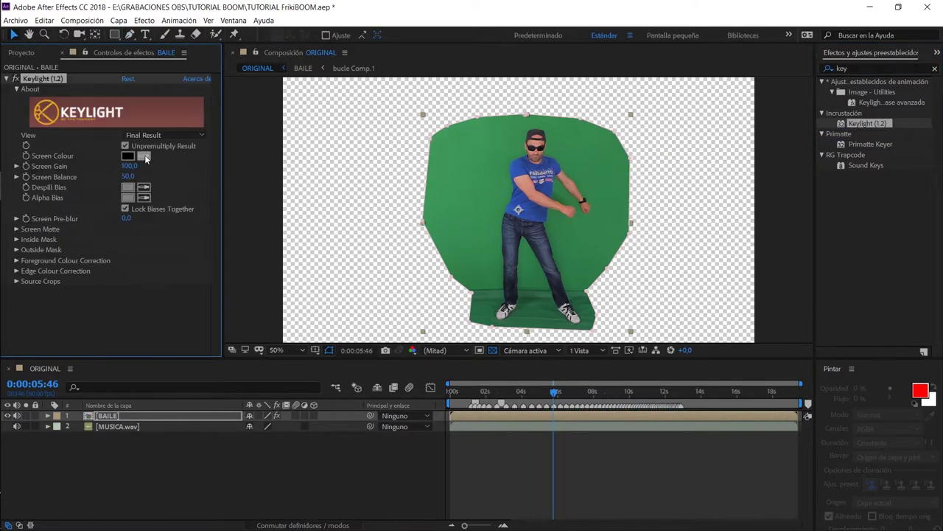
left_click(145, 156)
left_click(509, 189)
- Switch Keylight to the Screen Matte view and set Screen Gain to 124
left_click(181, 137)
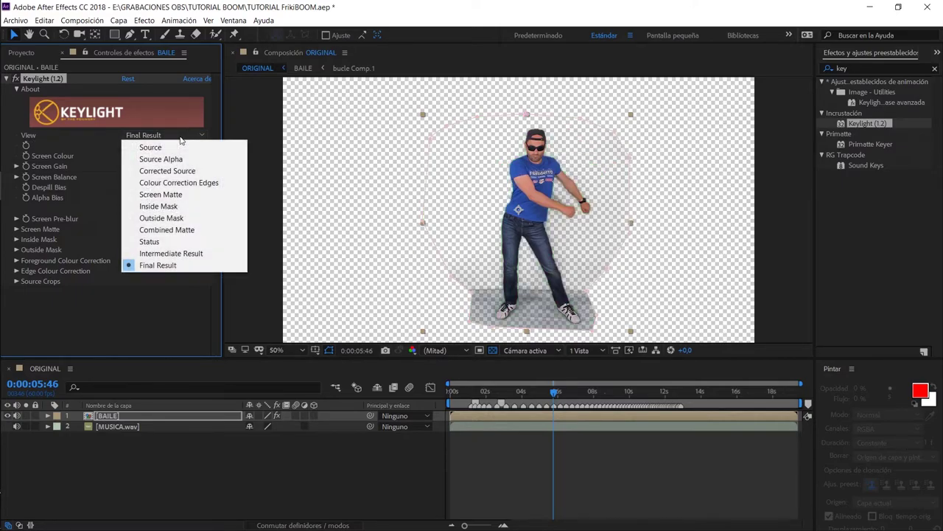
left_click(173, 194)
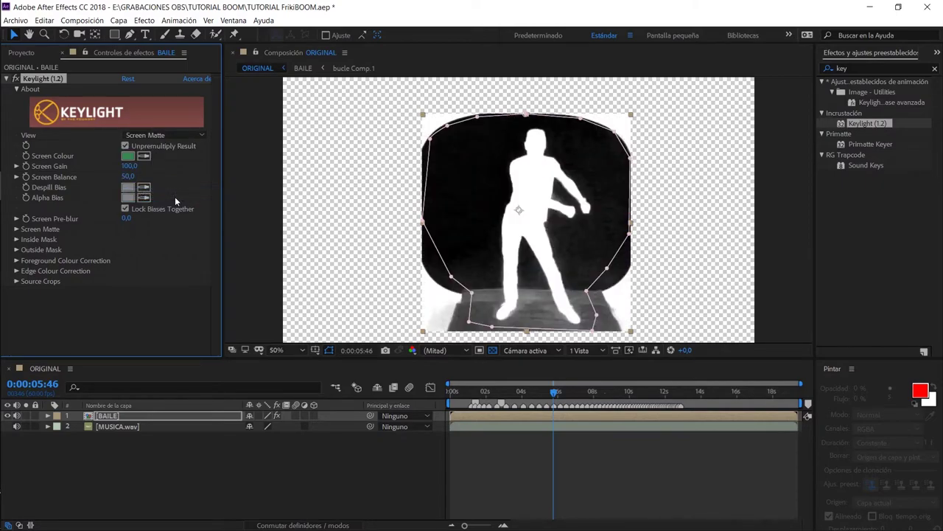
scroll(546, 203, "up", 2)
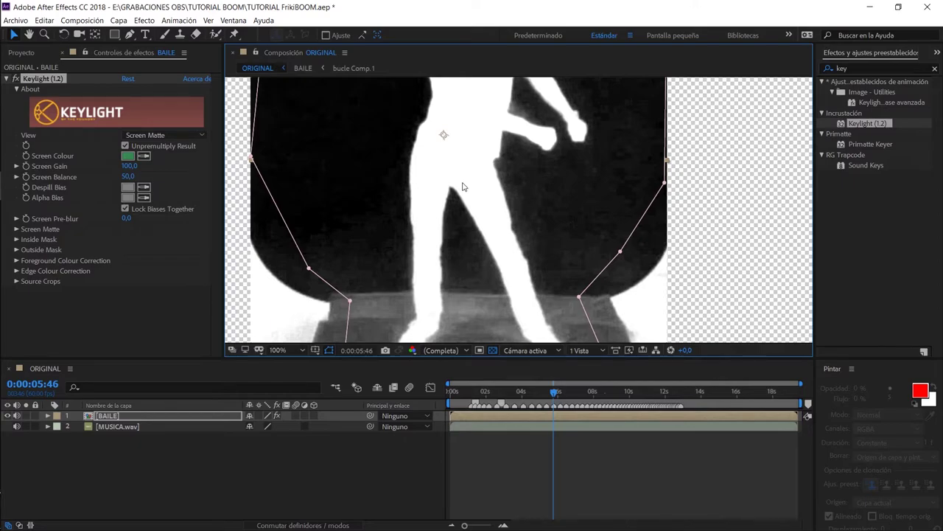
scroll(463, 186, "down", 2)
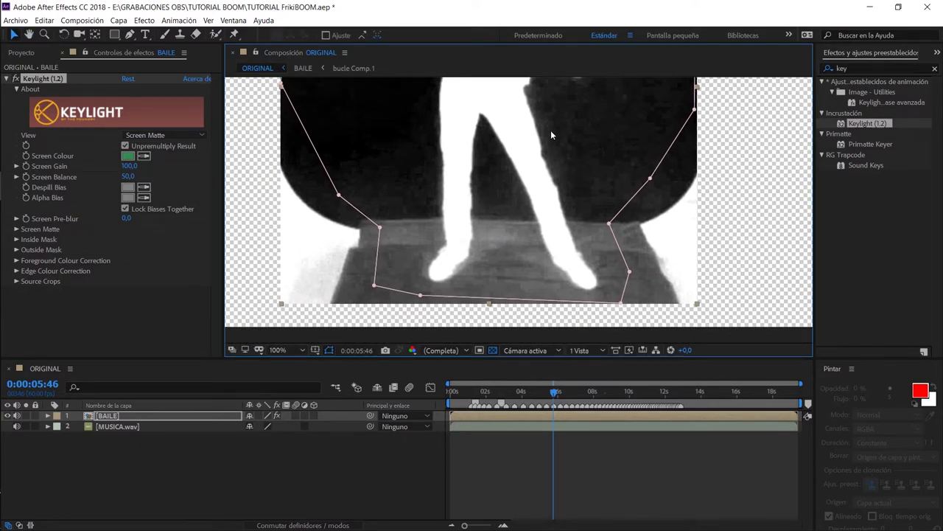
left_click_drag(551, 130, 538, 207)
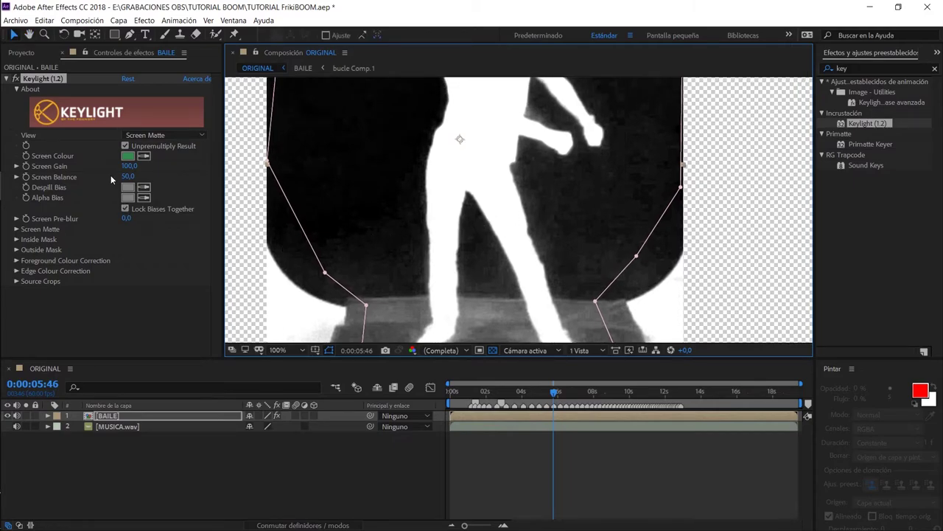
left_click(129, 167)
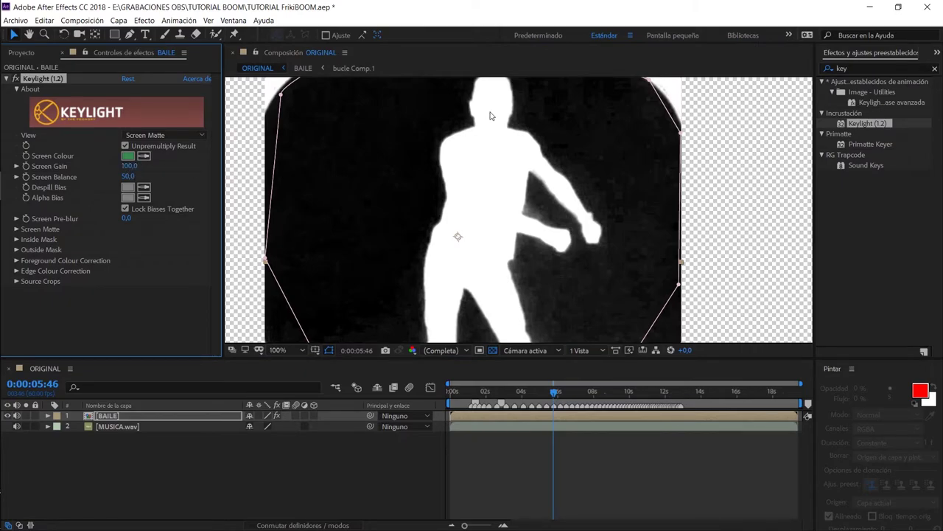
left_click_drag(491, 158, 492, 165)
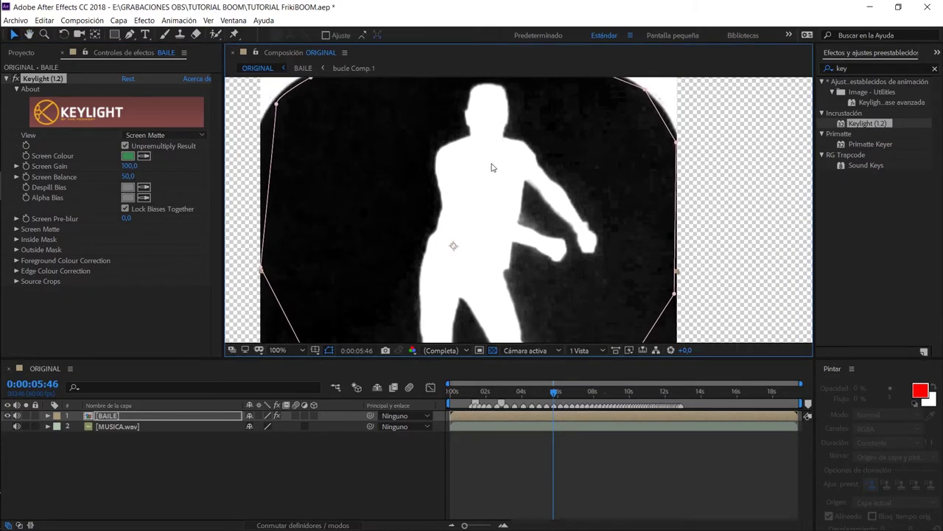
left_click_drag(506, 265, 511, 145)
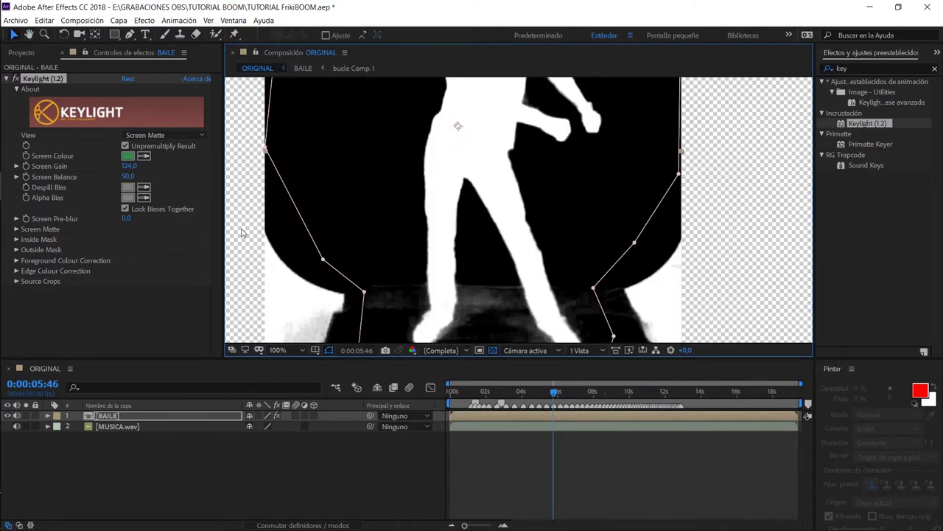
- Set Clip Black to 31 and Clip White to 56 to clean the matte around the feet
left_click(16, 230)
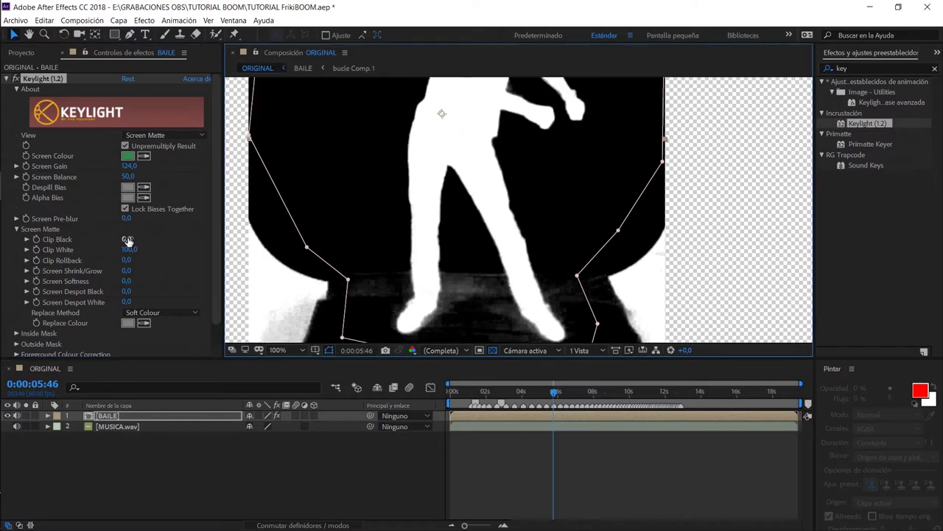
mouse_move(128, 239)
left_mouse_down()
mouse_move(148, 239)
mouse_move(99, 254)
left_mouse_up()
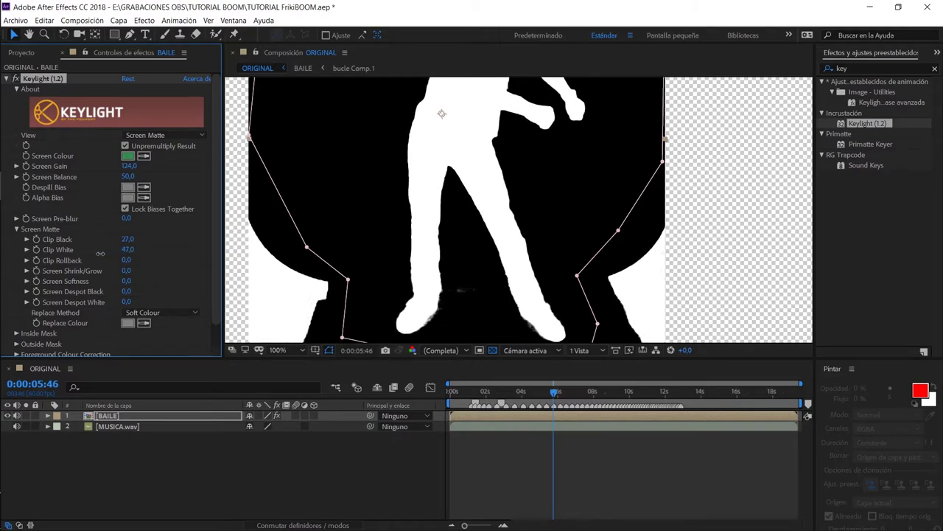
left_click_drag(100, 253, 105, 252)
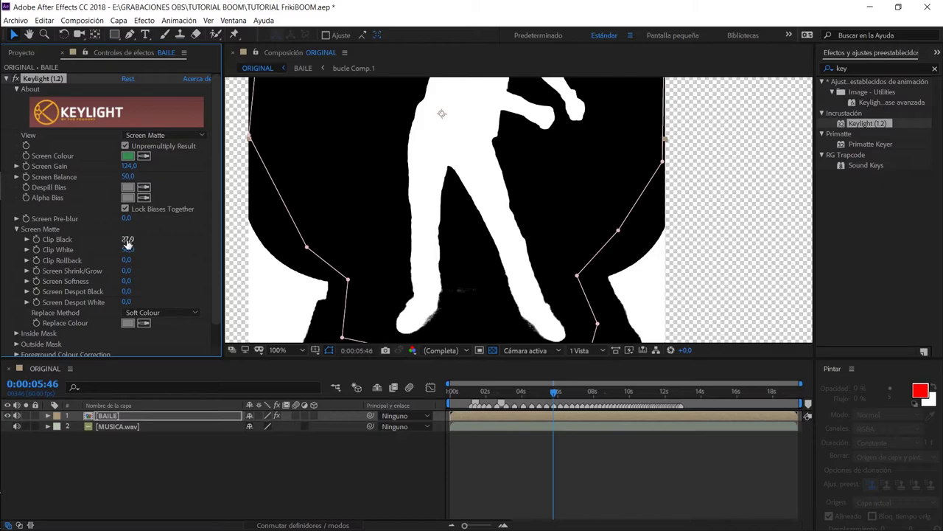
left_click_drag(127, 239, 136, 239)
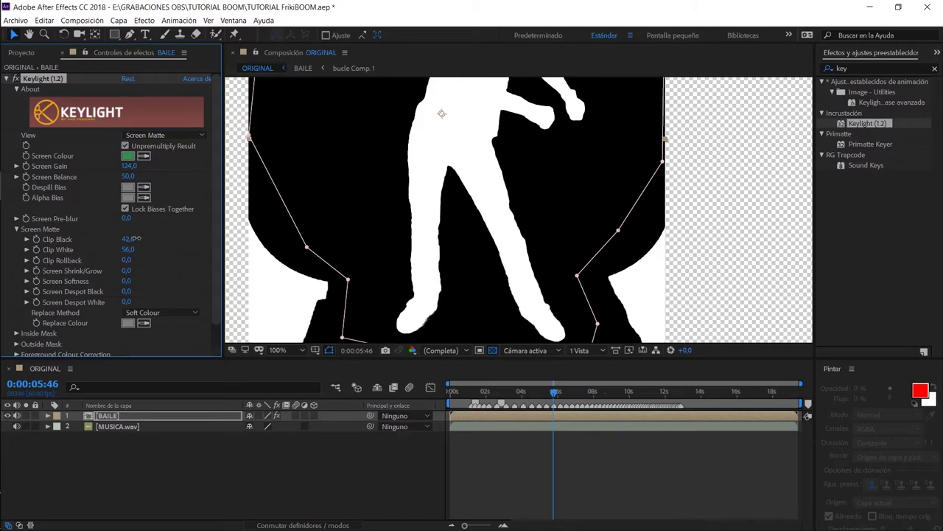
mouse_move(442, 110)
left_mouse_down()
mouse_move(441, 265)
mouse_move(452, 213)
left_mouse_up()
- Set Keylight's View back to Final Result and check the key at the dancer's feet
left_click(194, 135)
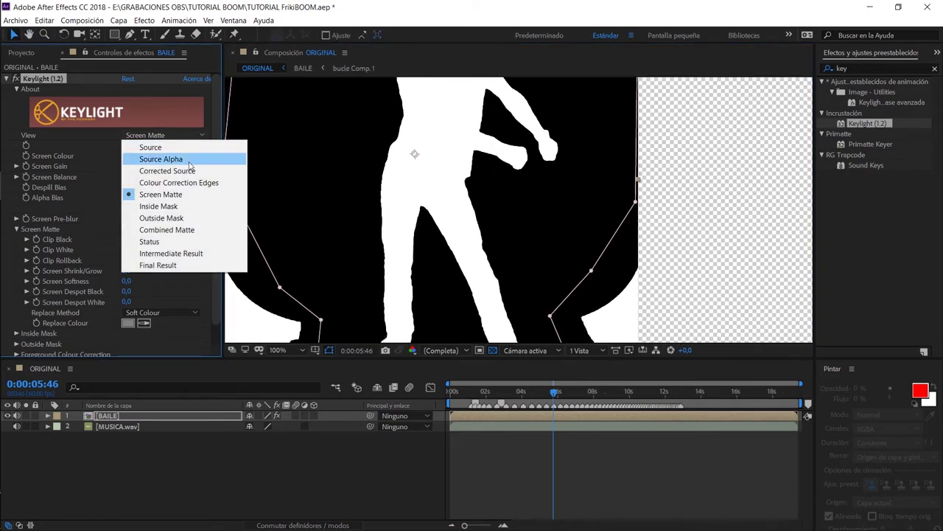
left_click(162, 265)
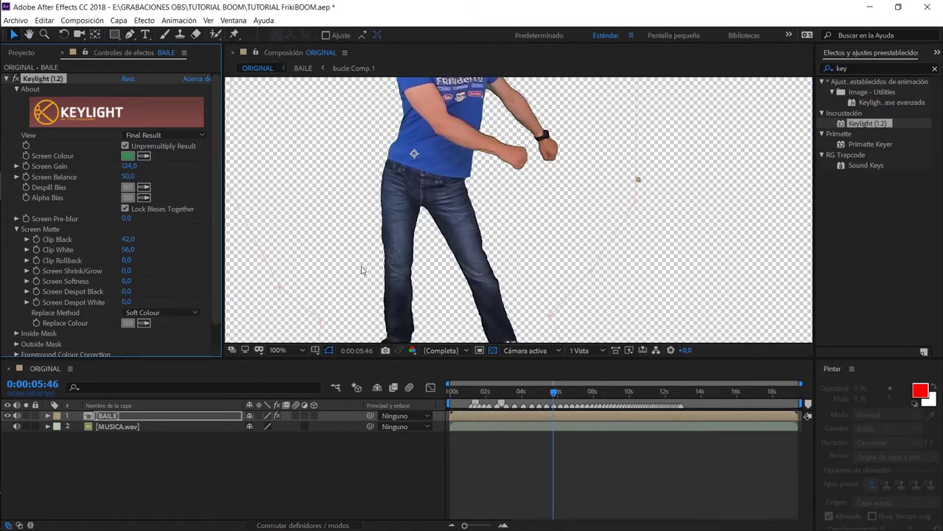
mouse_move(694, 166)
left_mouse_down()
mouse_move(715, 134)
mouse_move(714, 164)
left_mouse_up()
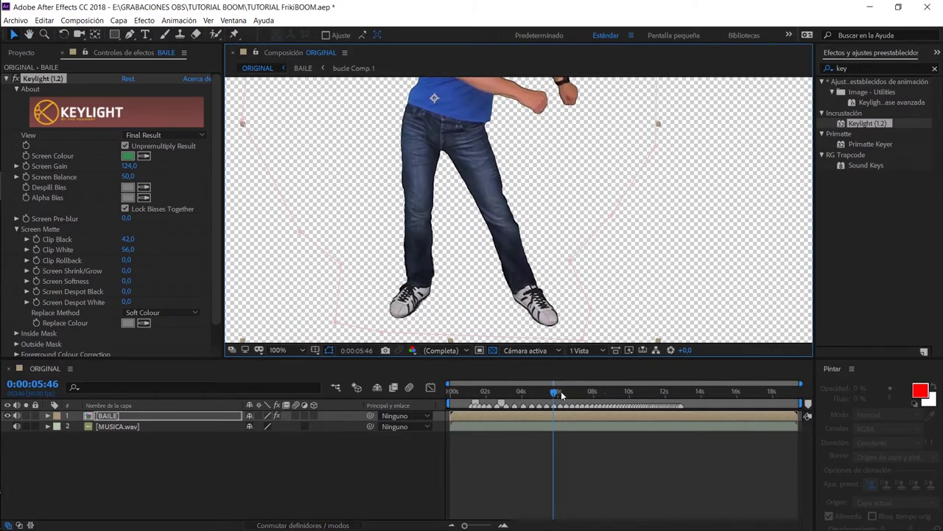
left_click_drag(562, 396, 552, 391)
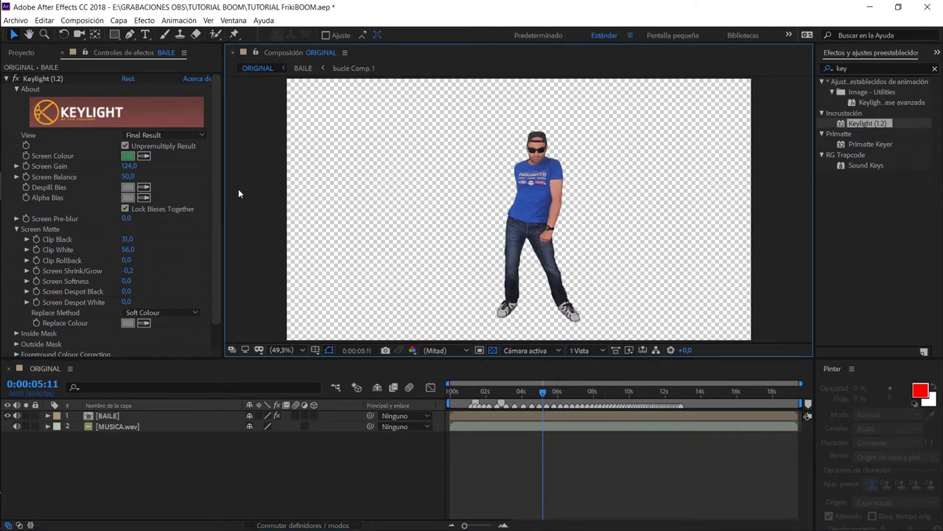
- Place Fondo LUCES.mp4 beneath BAILE, slide it earlier in time, and return to the start
left_click(22, 52)
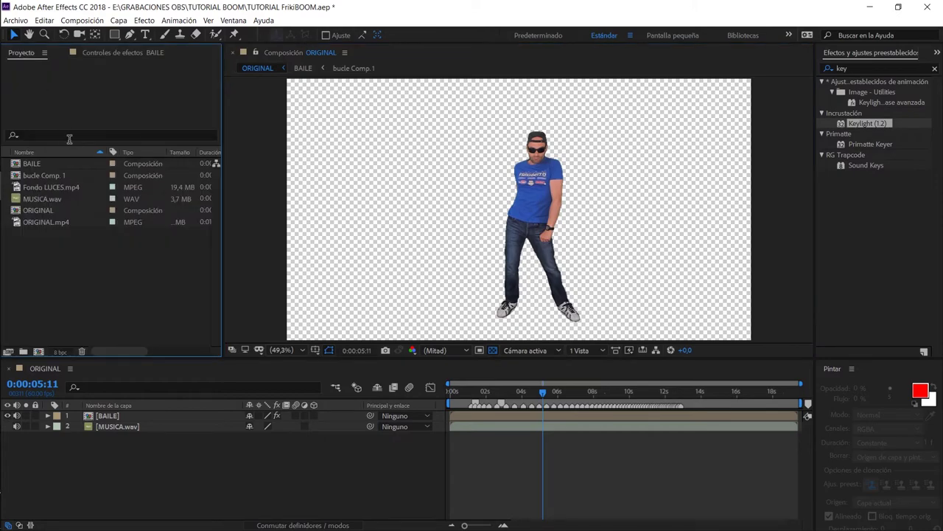
left_click(50, 187)
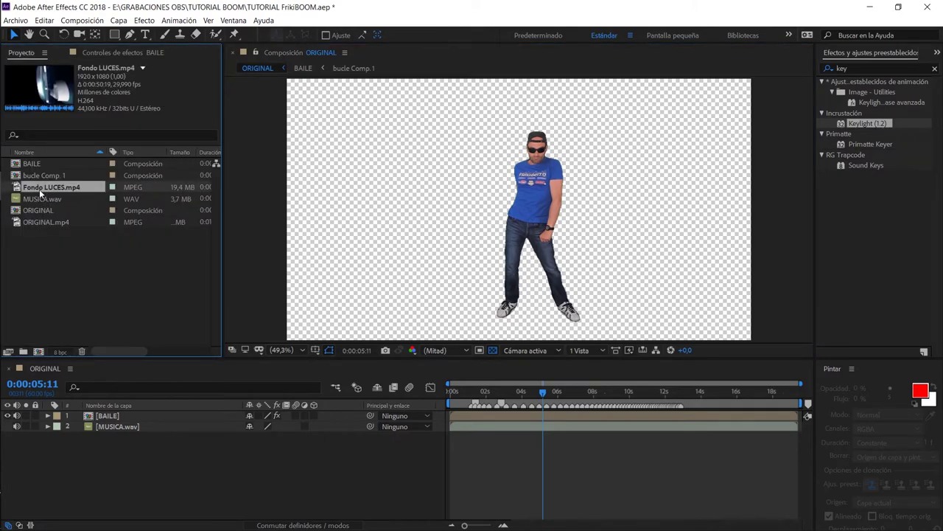
left_click_drag(39, 188, 86, 428)
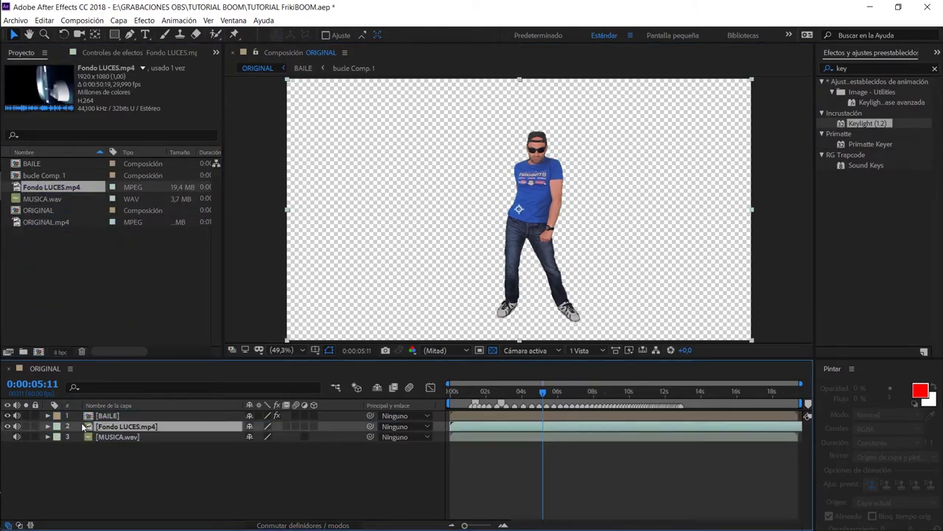
mouse_move(549, 395)
left_mouse_down()
mouse_move(568, 397)
mouse_move(555, 399)
left_mouse_up()
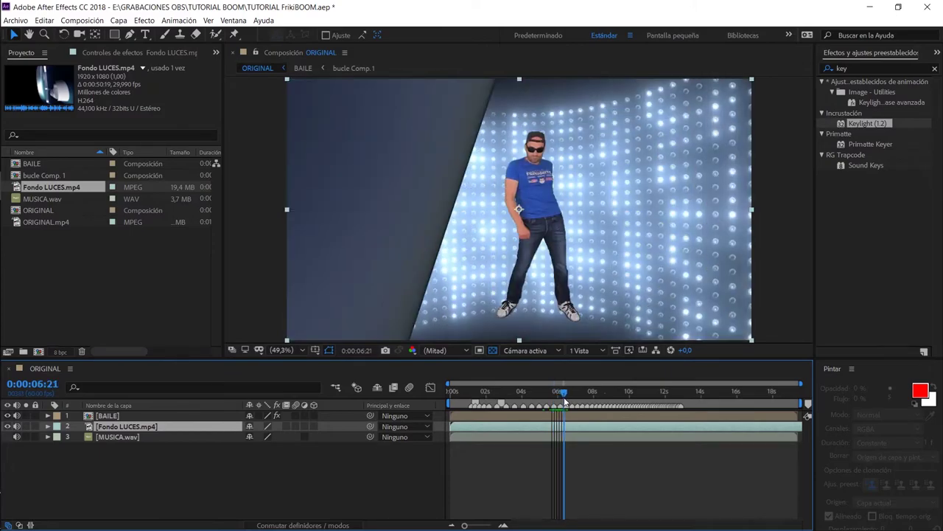
left_click_drag(555, 399, 566, 394)
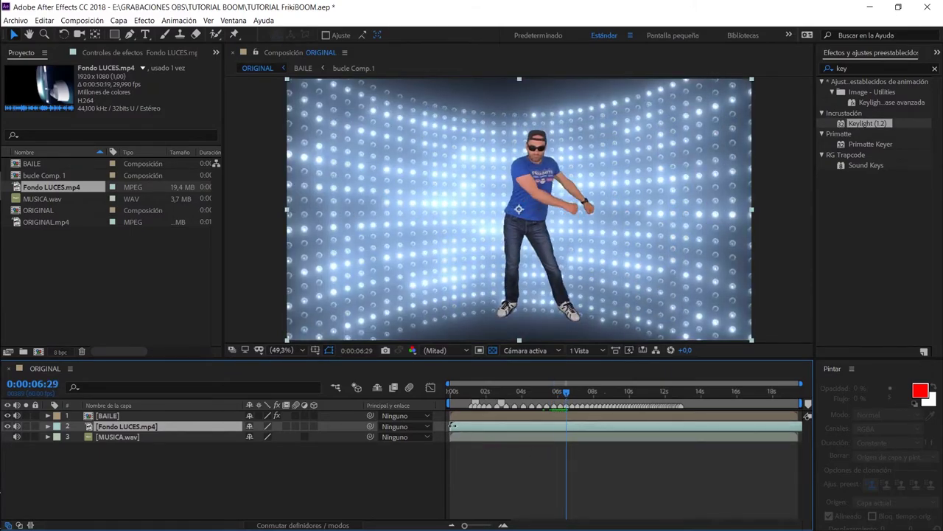
left_click_drag(480, 425, 479, 433)
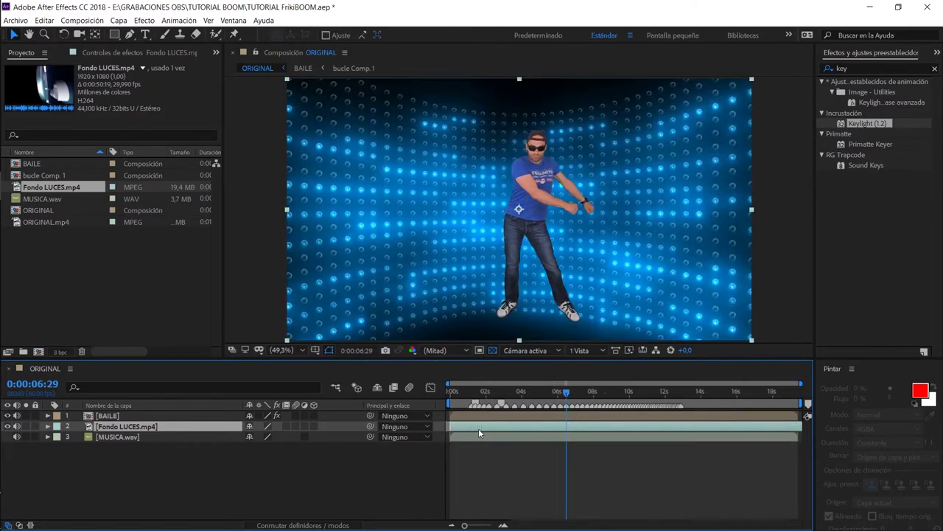
key("Home")
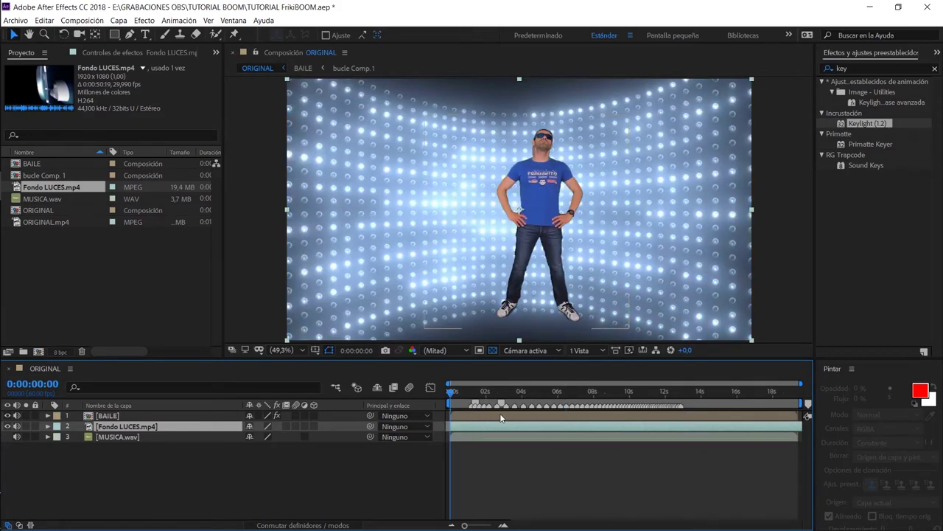
left_click(183, 415)
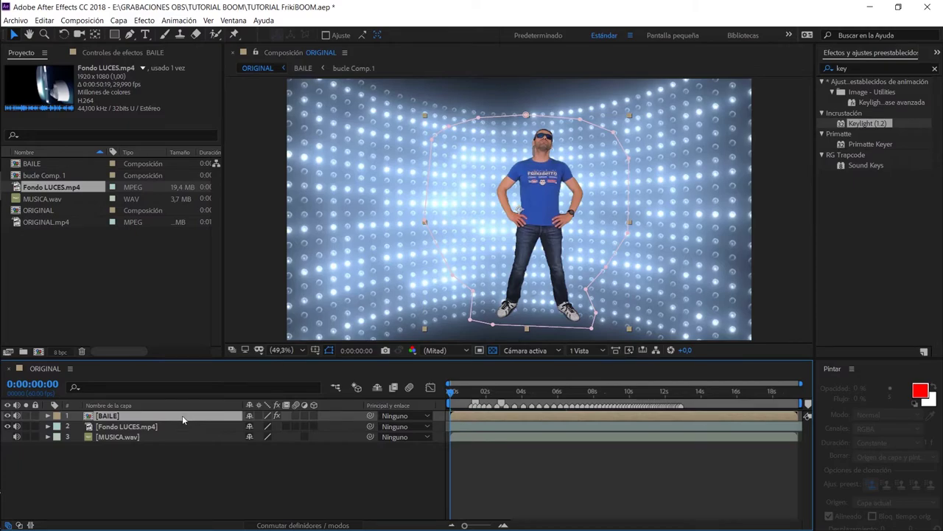
- Move the BAILE dancer left and down to position 875,592
key("p")
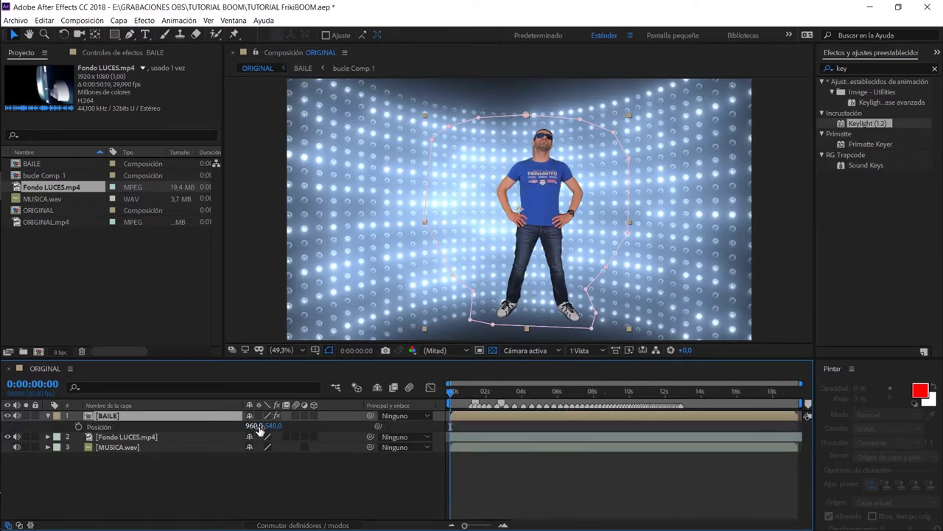
left_click_drag(252, 426, 213, 434)
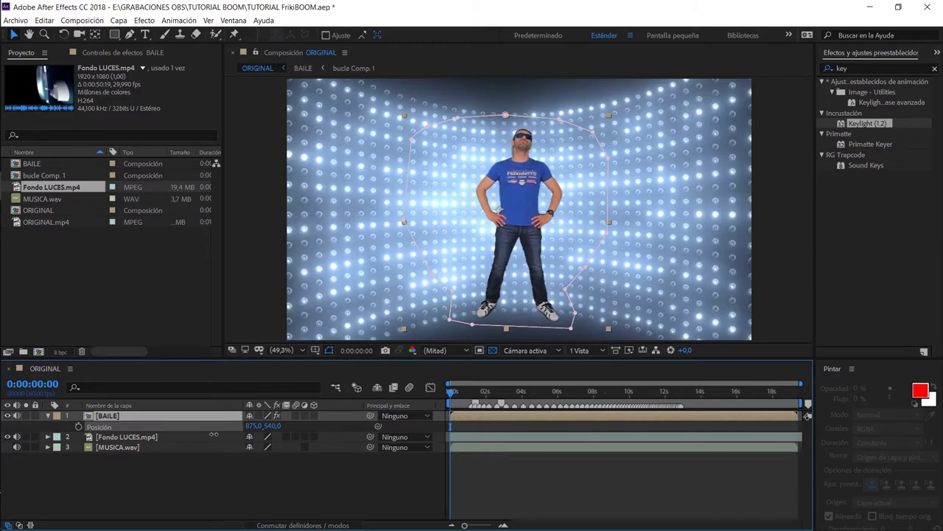
left_click_drag(269, 426, 308, 425)
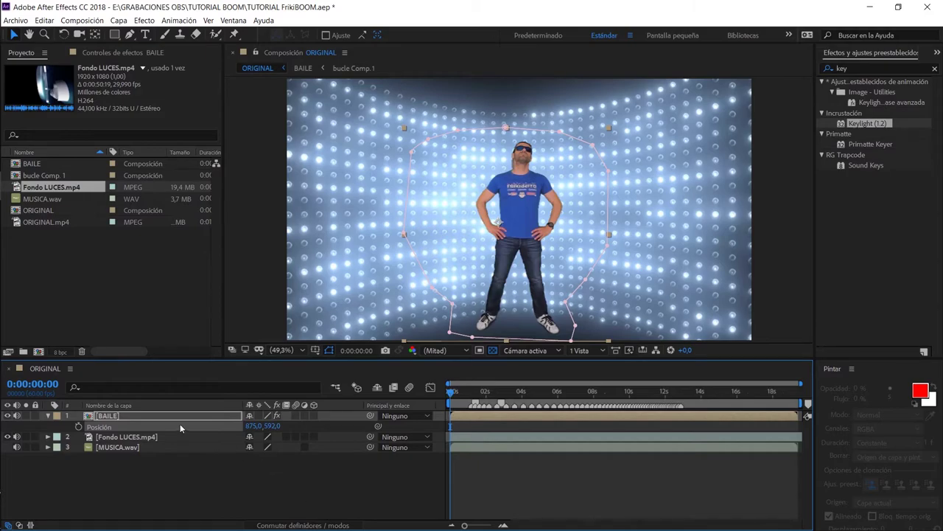
- Set BAILE's Rotation to -2° and scrub through to preview it over the lights
key("r")
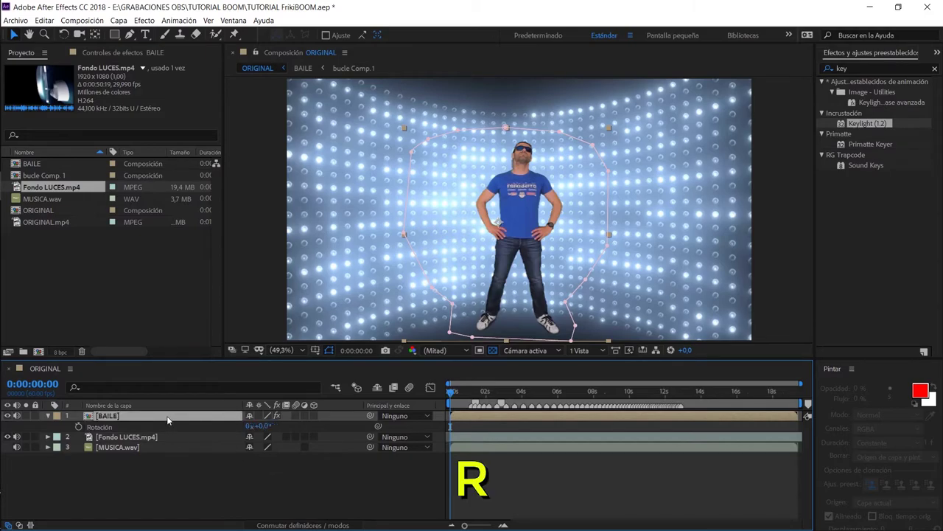
left_click(259, 426)
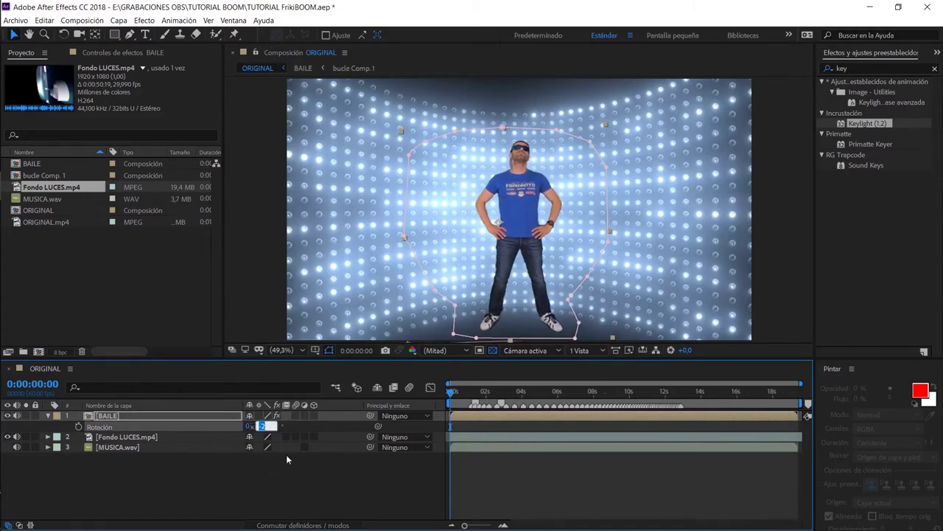
left_click(287, 458)
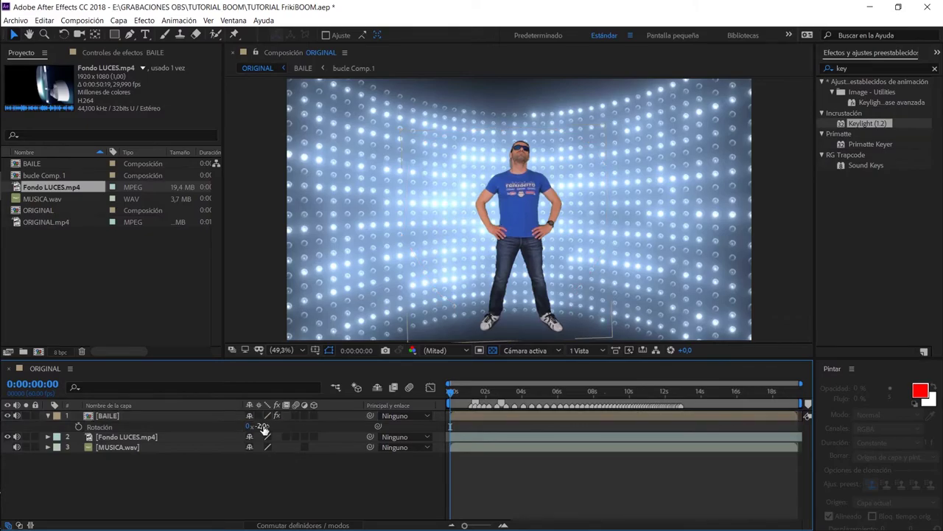
mouse_move(451, 391)
left_mouse_down()
mouse_move(649, 404)
mouse_move(648, 396)
mouse_move(761, 396)
left_mouse_up()
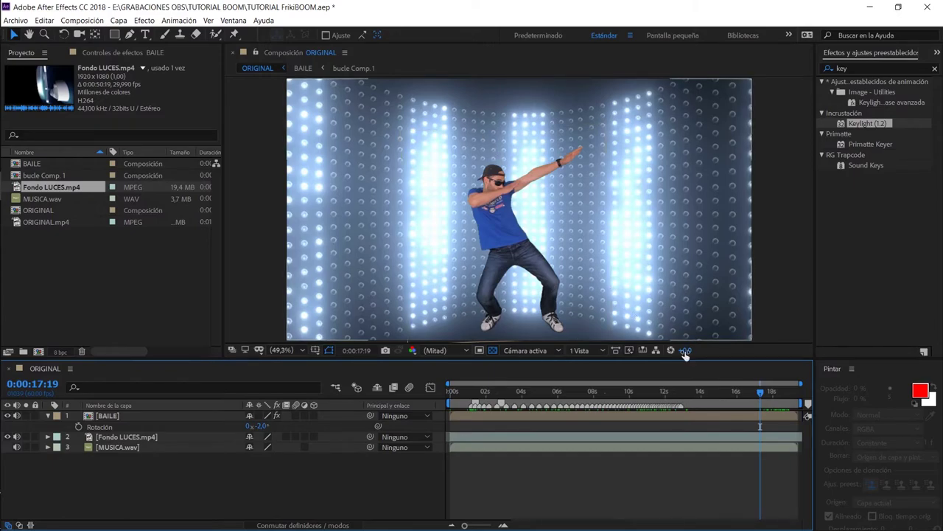
left_click_drag(757, 393, 771, 391)
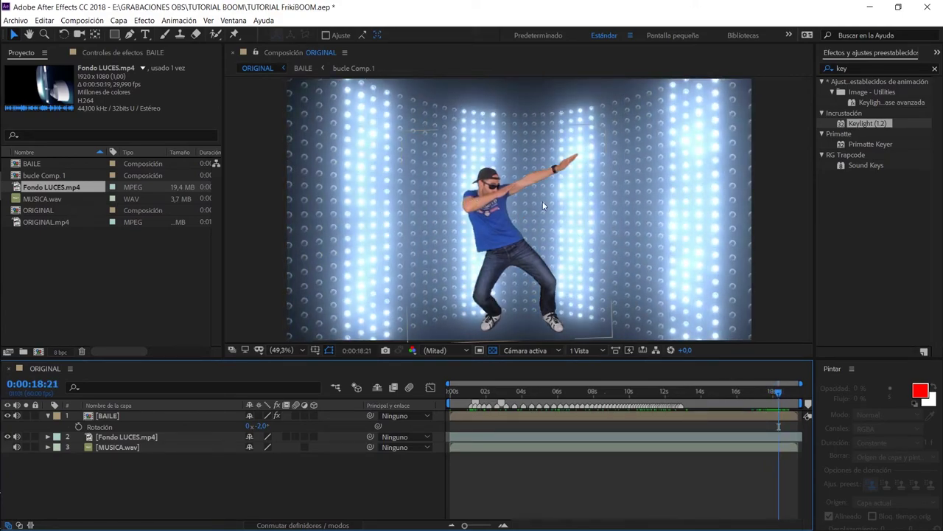
- Enable Time Remapping on the Fondo LUCES.mp4 layer and select its Remapeo de tiempo property
left_click(140, 437)
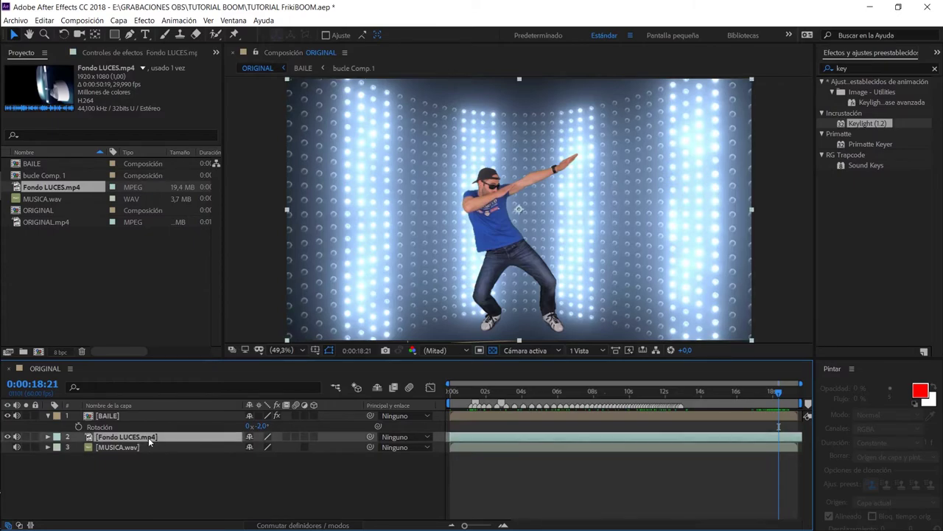
right_click(148, 440)
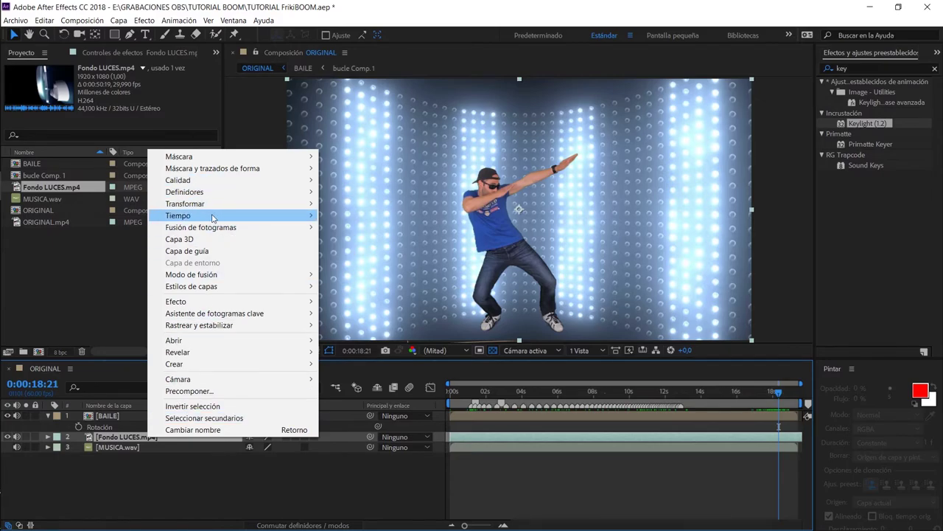
mouse_move(286, 216)
left_click(391, 215)
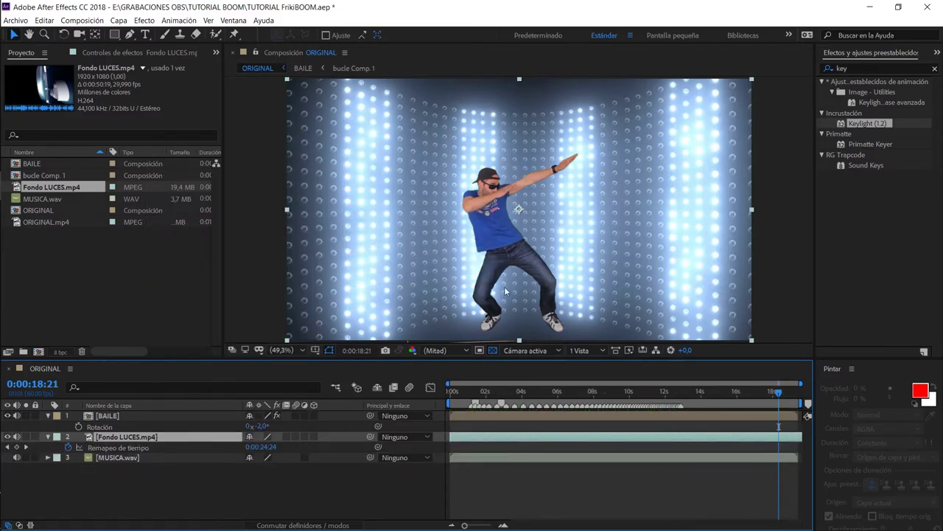
key("Home")
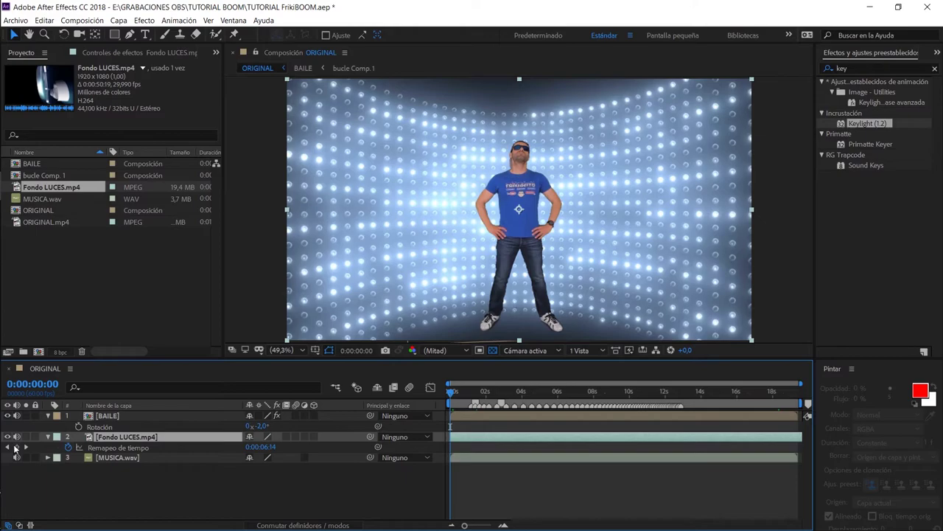
left_click(47, 447)
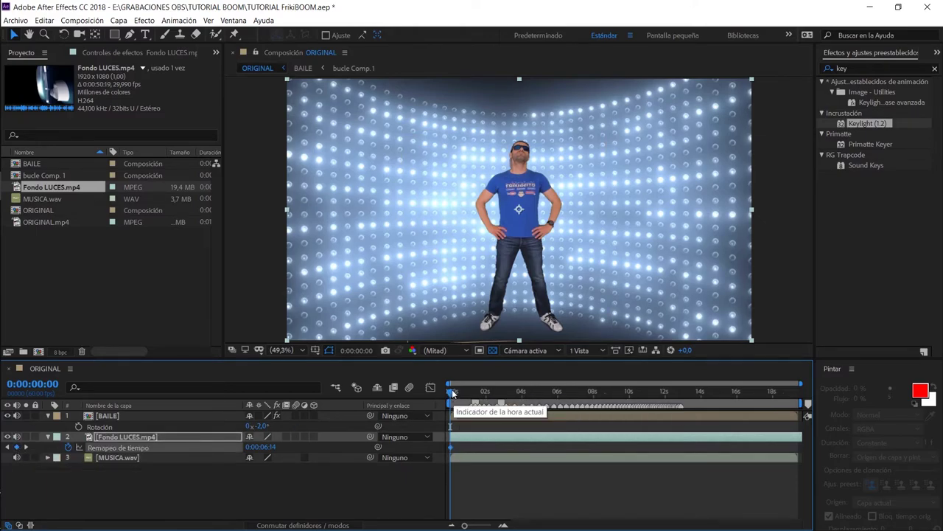
- Add Remapeo de tiempo keyframes near 0:00:17 and at the end, then preview the remapped background
left_click_drag(453, 392, 760, 398)
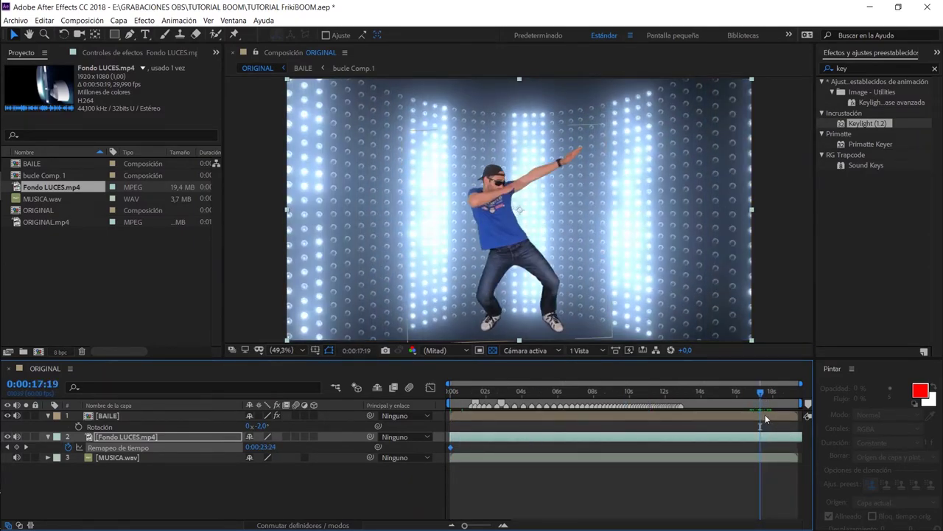
mouse_move(262, 446)
left_mouse_down()
mouse_move(268, 456)
mouse_move(323, 453)
mouse_move(311, 454)
left_mouse_up()
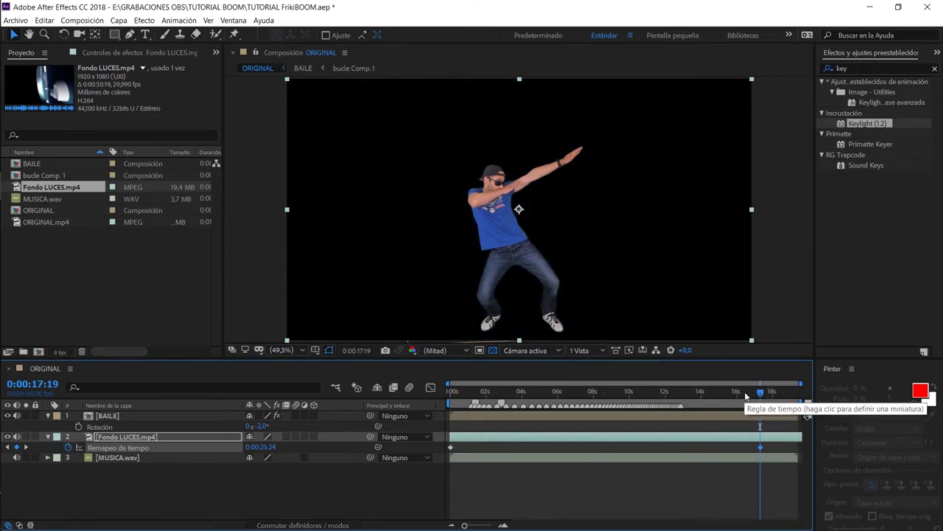
left_click_drag(745, 392, 799, 410)
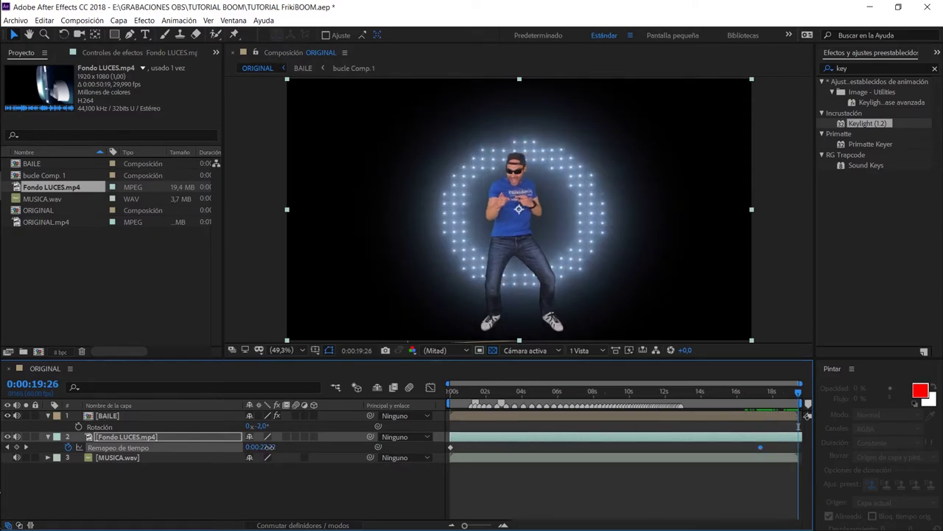
left_click_drag(269, 447, 310, 446)
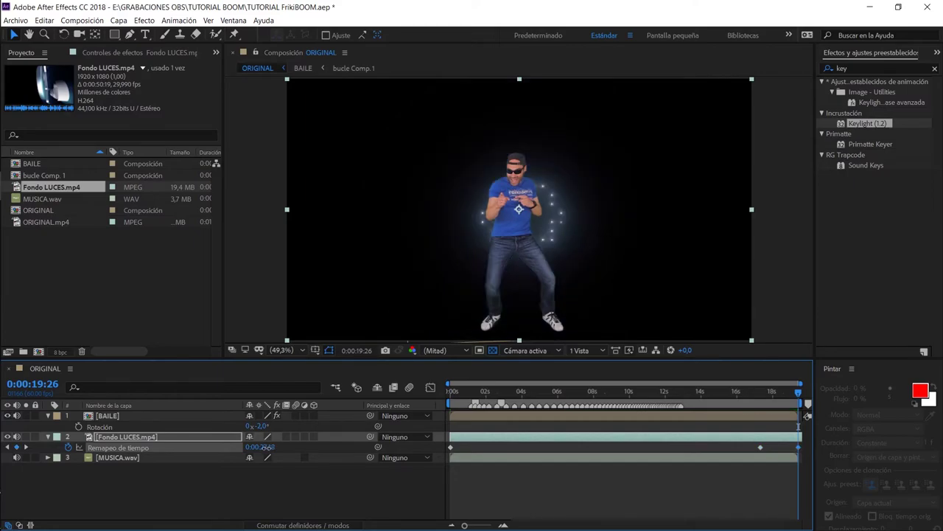
left_click(761, 391)
left_click_drag(761, 393, 802, 393)
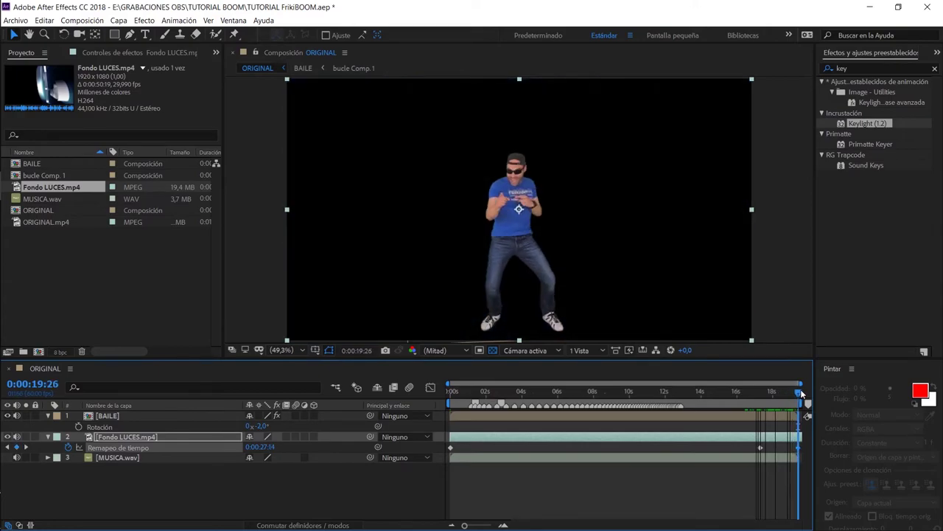
left_click(483, 391)
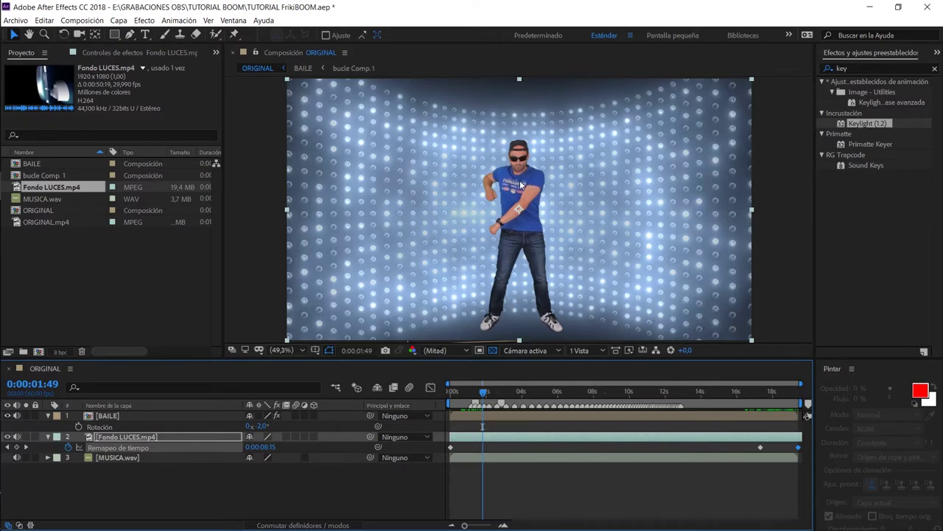
- Duplicate the BAILE layer and rename the copy 'sombra'
left_click(106, 417)
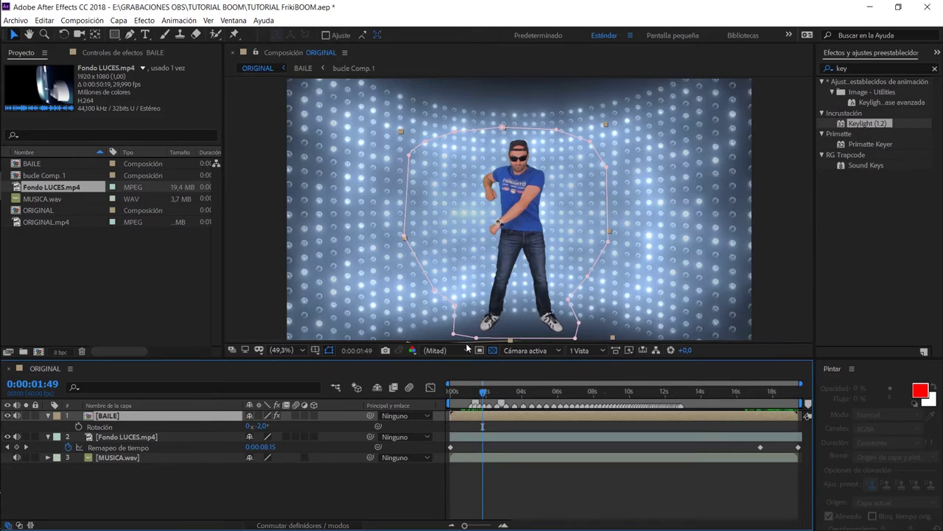
key("ctrl+d")
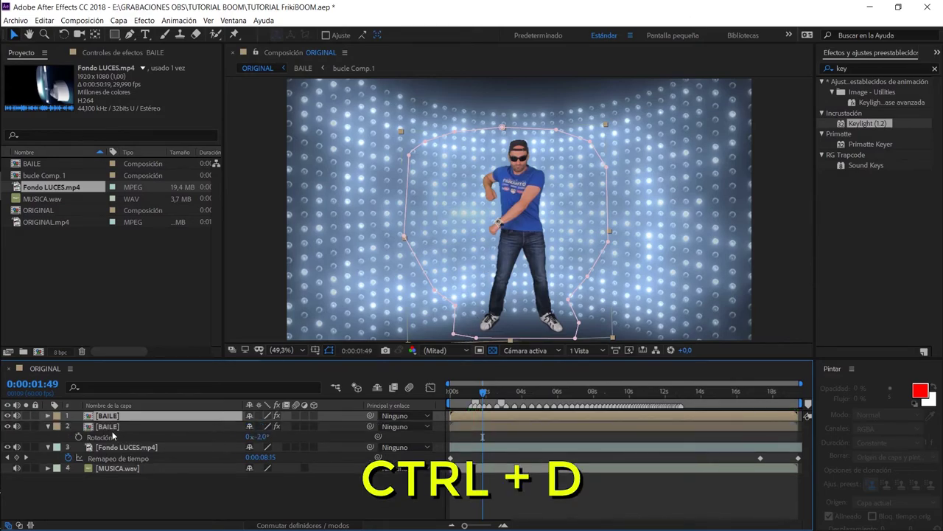
left_click(110, 427)
key("Return")
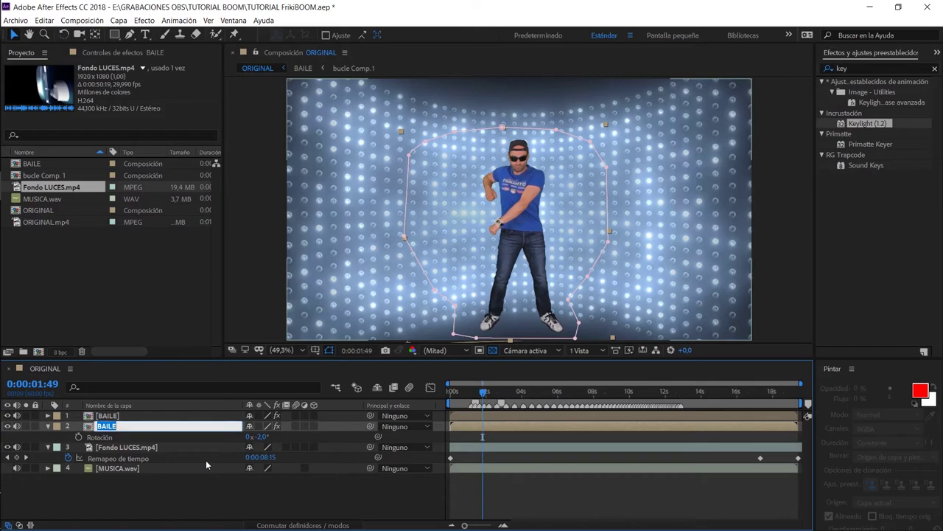
type("sombra")
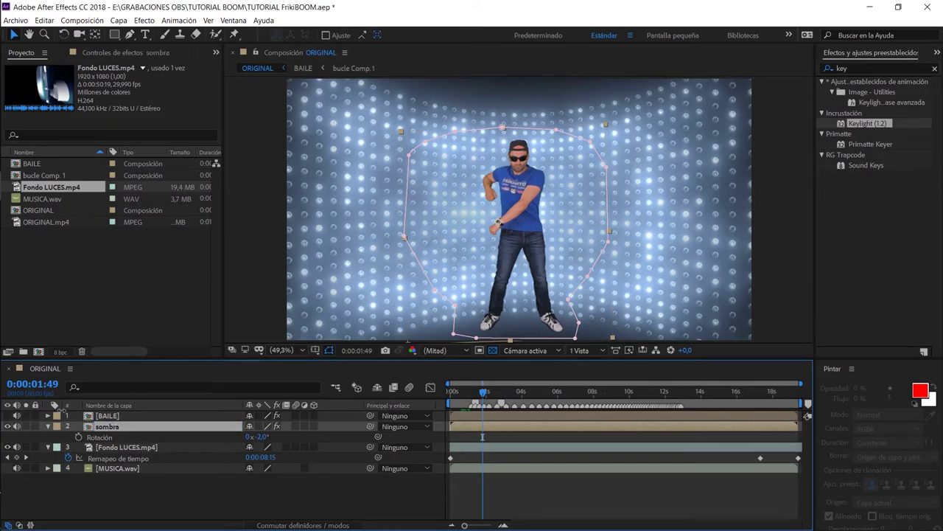
- Apply Tono/Saturación to sombra with Saturación maestra and Luminosidad at -100
left_click(882, 68)
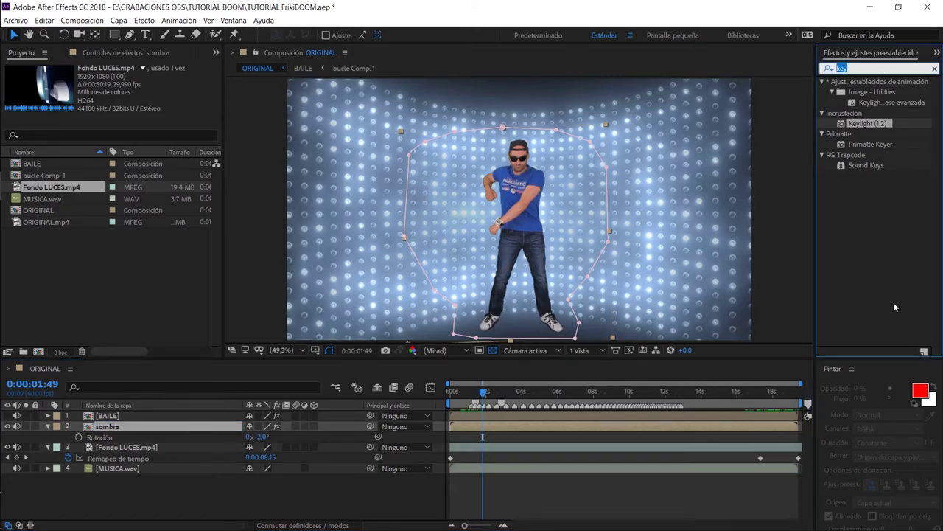
type("tono")
left_click(874, 176)
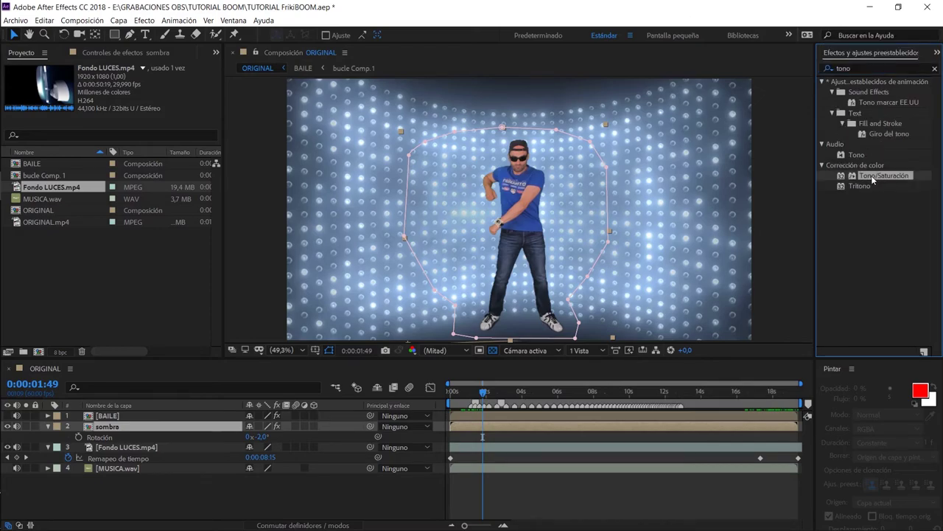
left_click_drag(873, 179, 500, 424)
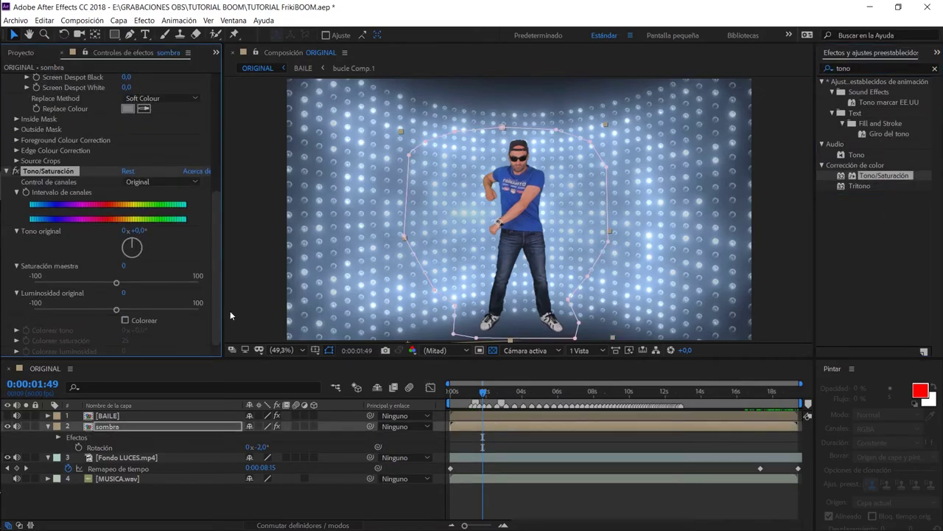
left_click_drag(115, 282, 3, 297)
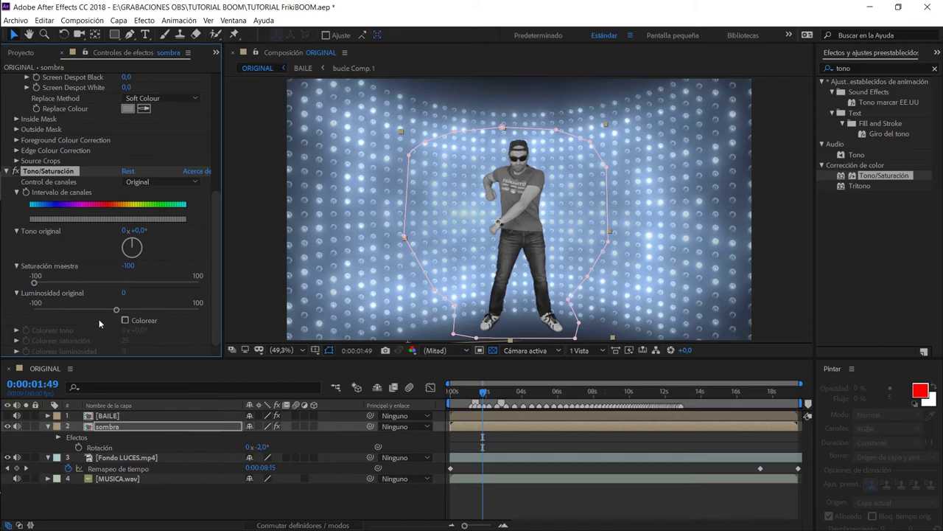
left_click_drag(122, 316, 1, 320)
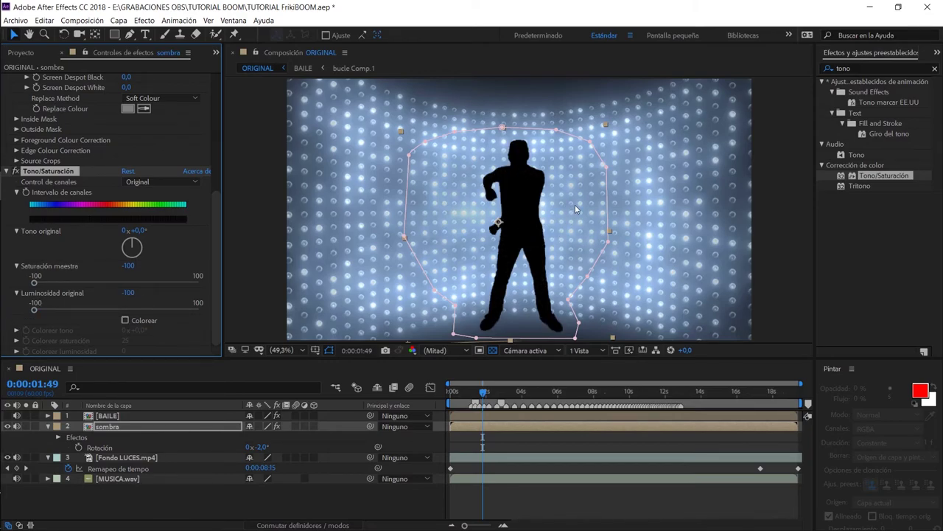
- Squash sombra's vertical Escala to -13%, briefly hiding the dancer to check it
key("u")
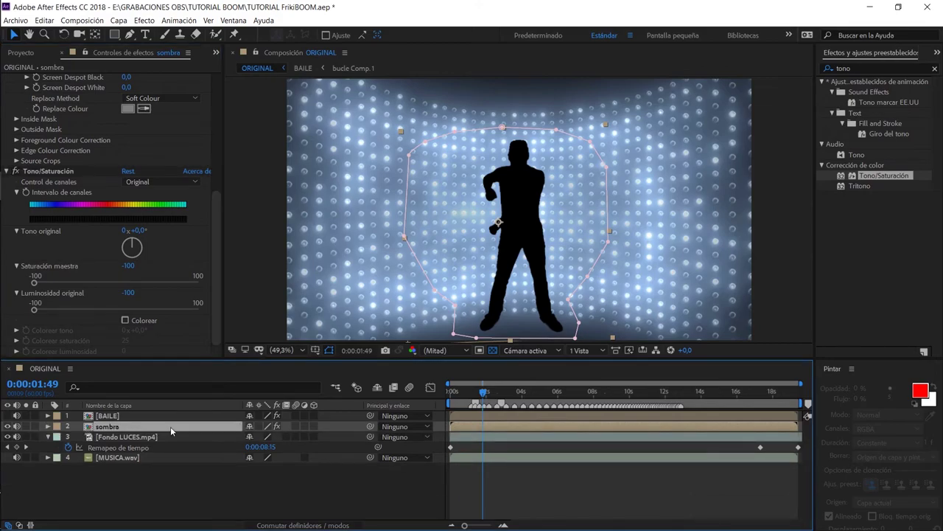
key("s")
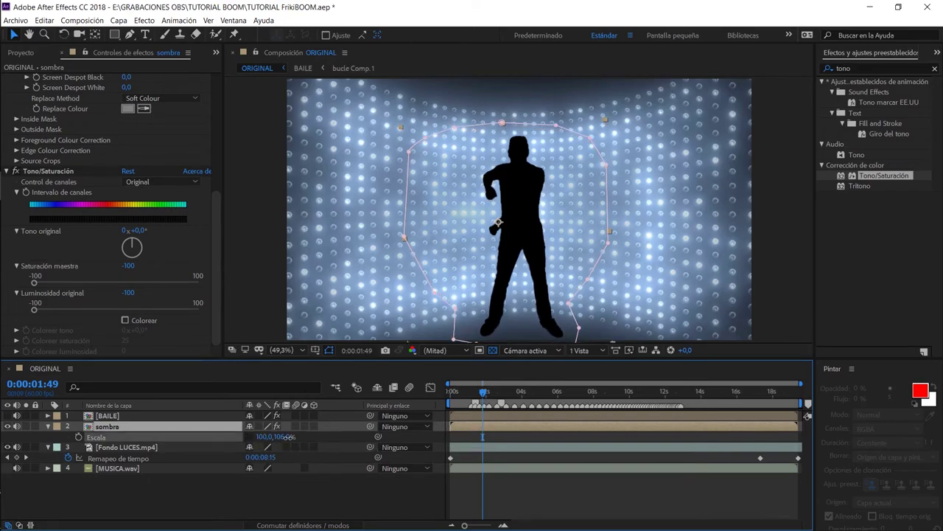
left_click_drag(281, 436, 224, 448)
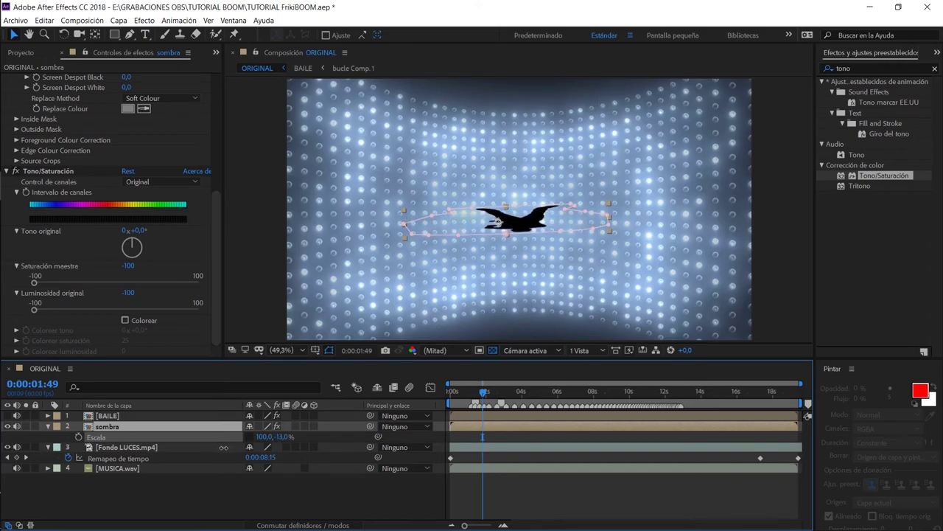
left_click(13, 416)
left_click(9, 416)
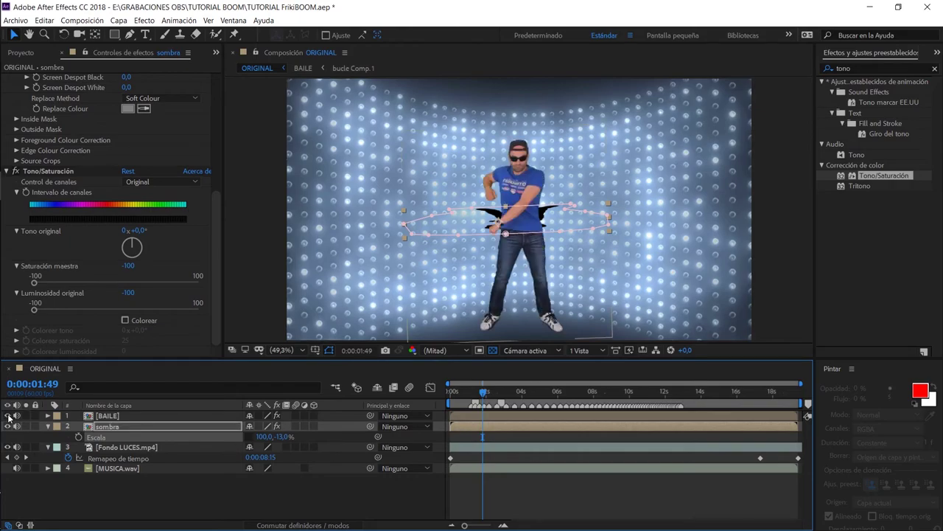
- Move sombra down to position 875,1069 under the dancer's feet
key("Return")
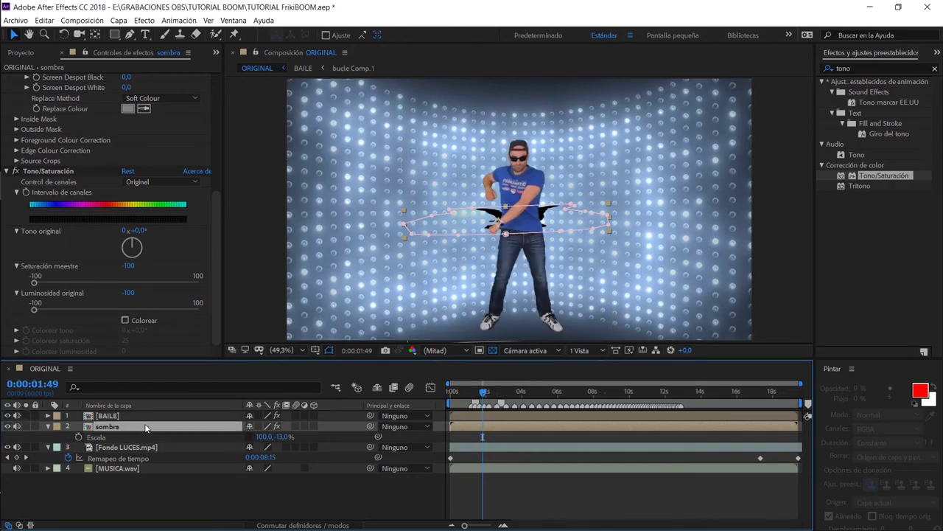
key("p")
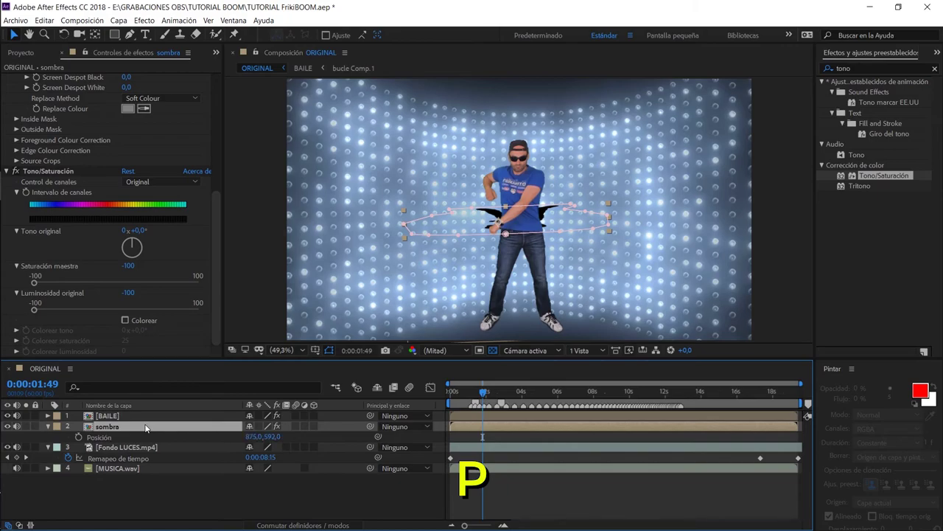
left_click_drag(270, 436, 539, 469)
- Apply Desenfoque gaussiano to sombra with a blur of 107.9
left_click(871, 68)
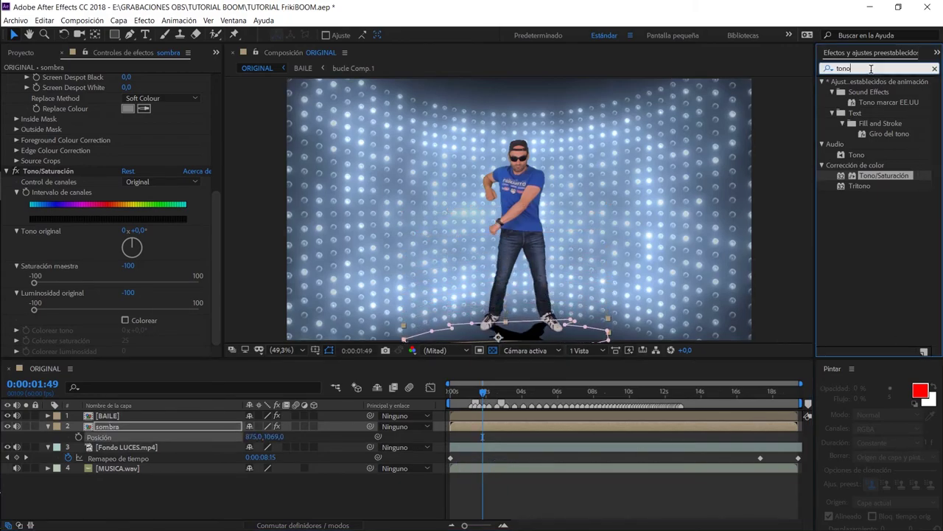
type("des")
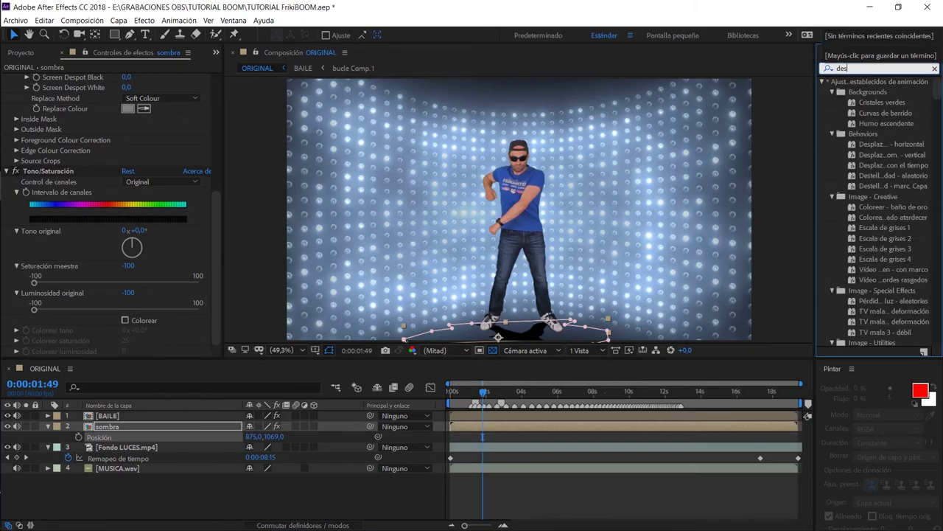
type("enfoque")
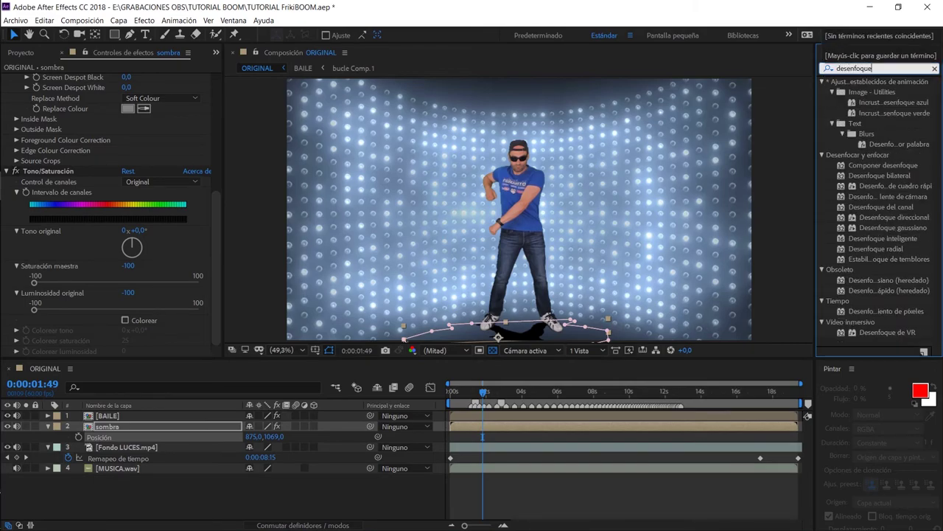
left_click(875, 227)
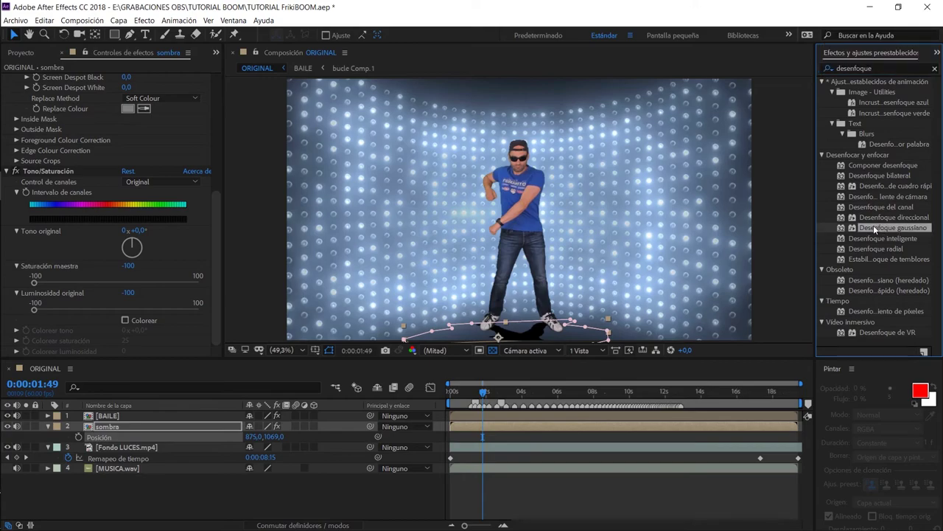
left_click_drag(873, 225, 216, 421)
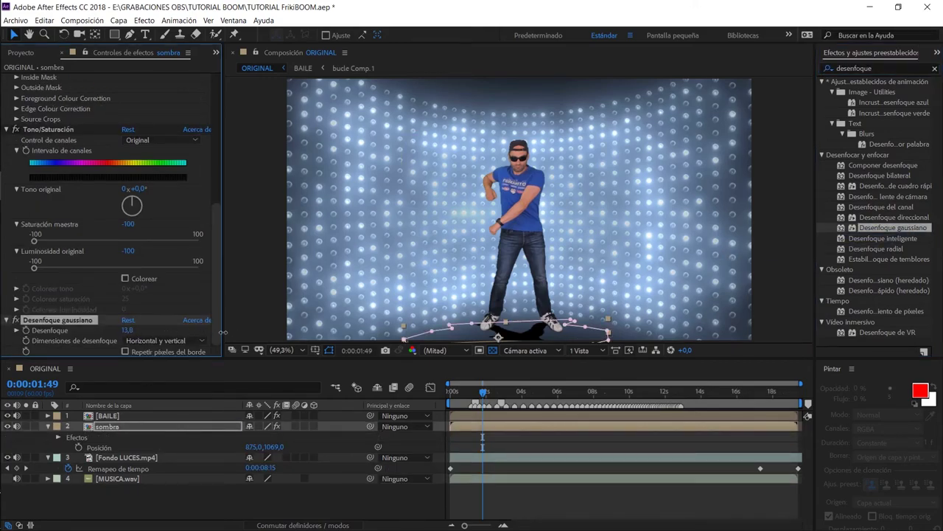
left_click_drag(128, 331, 130, 331)
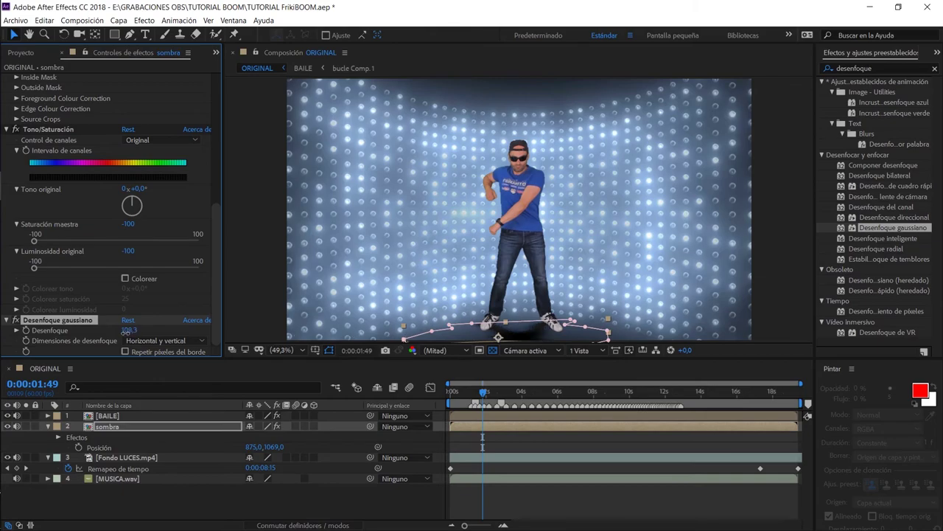
- Set sombra's Opacidad to 50% and scrub forward to check the shadow
left_click(148, 429)
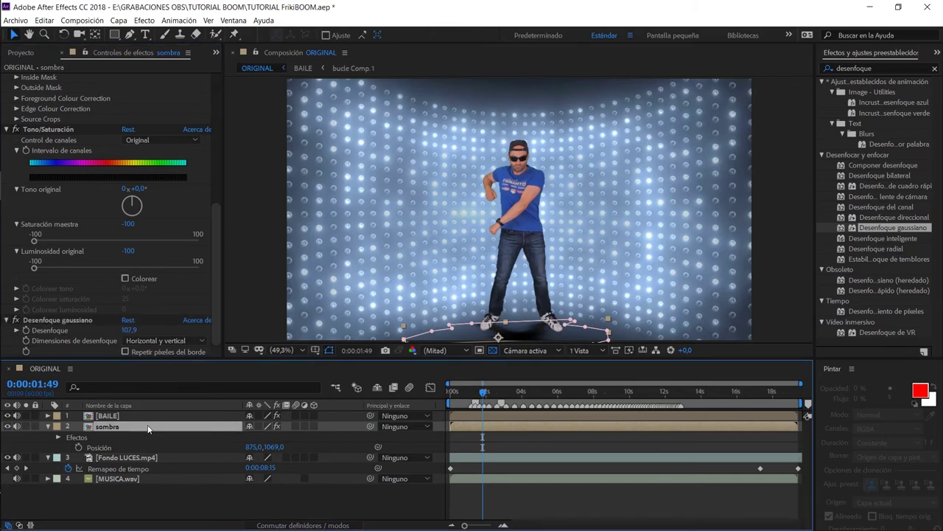
key("u")
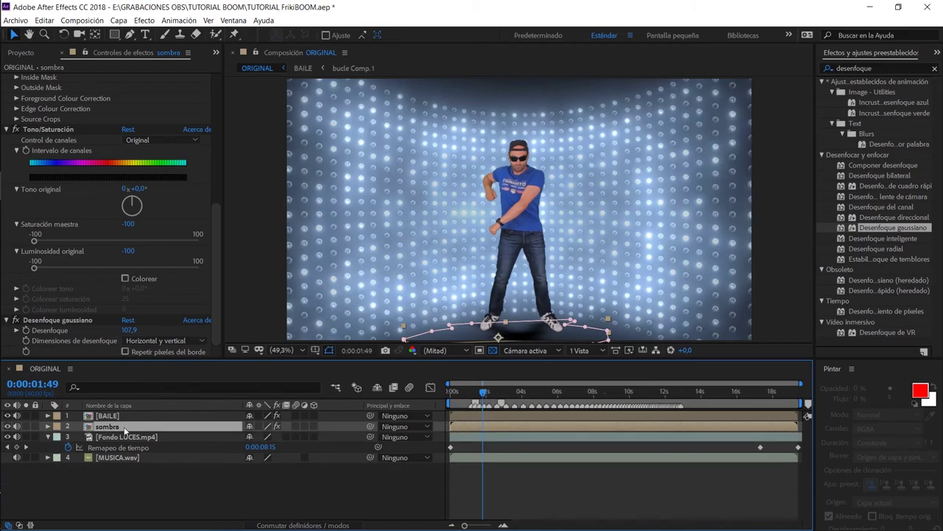
key("t")
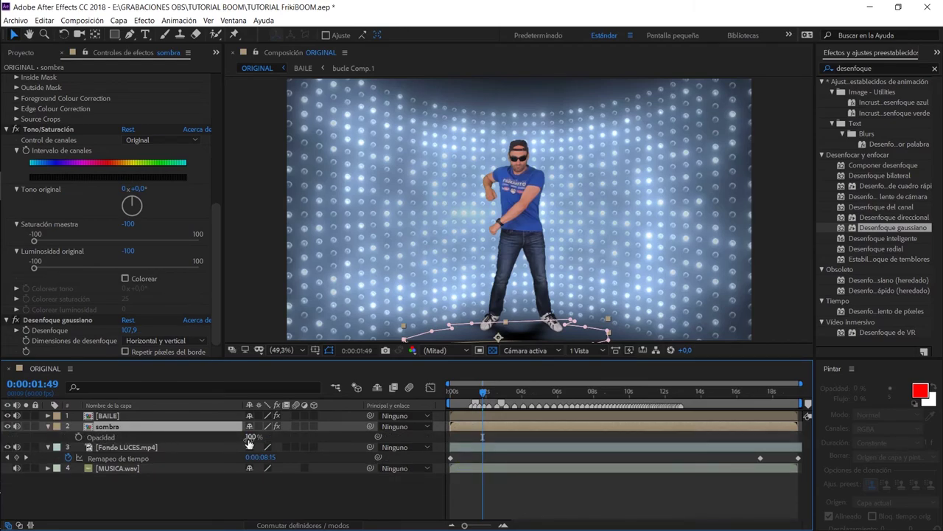
left_click_drag(249, 437, 225, 443)
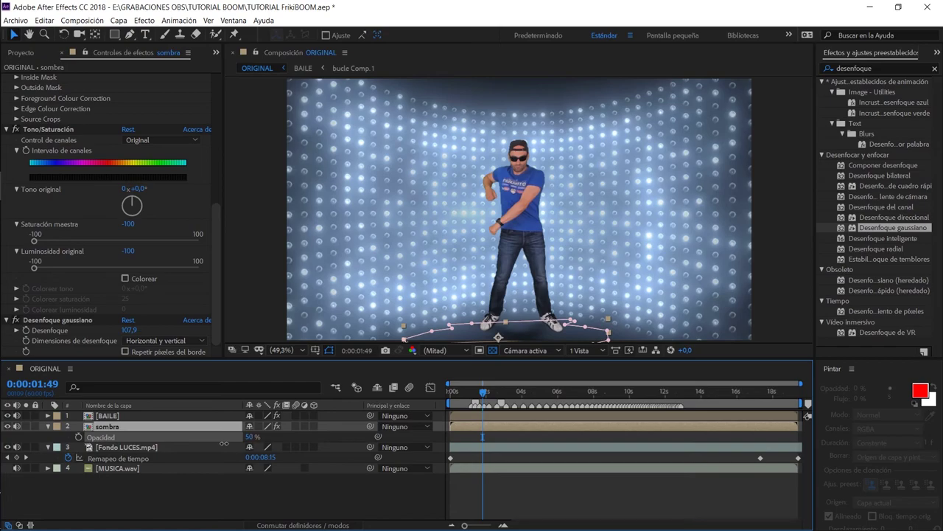
left_click_drag(482, 394, 642, 405)
key("Home")
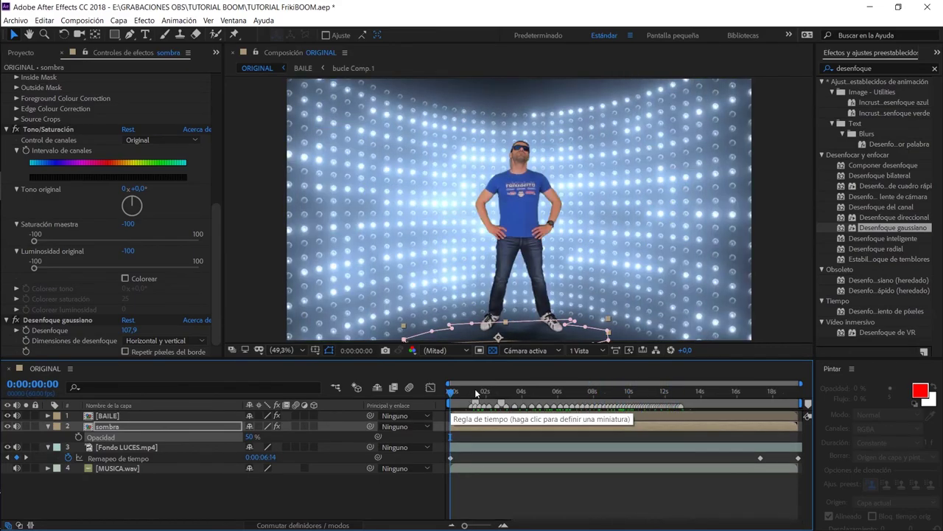
mouse_move(476, 393)
left_mouse_down()
mouse_move(498, 396)
mouse_move(487, 393)
left_mouse_up()
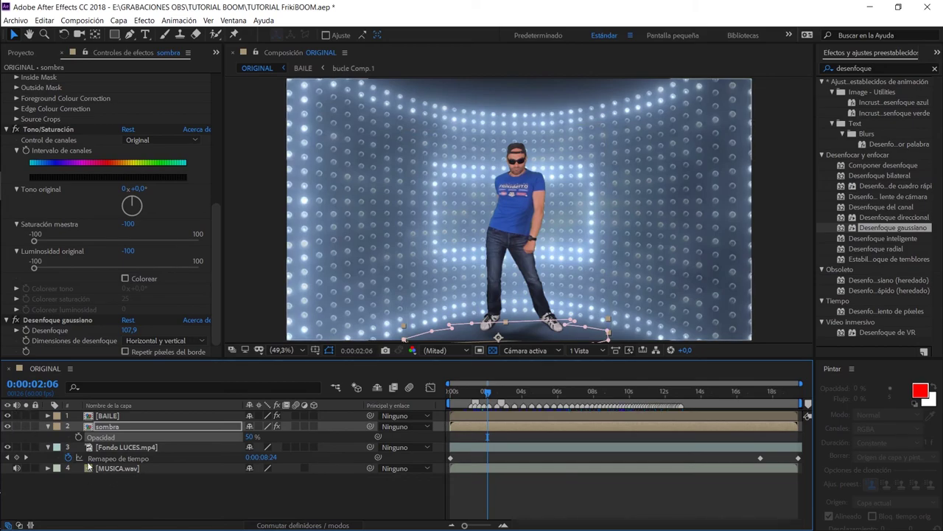
left_click(118, 448)
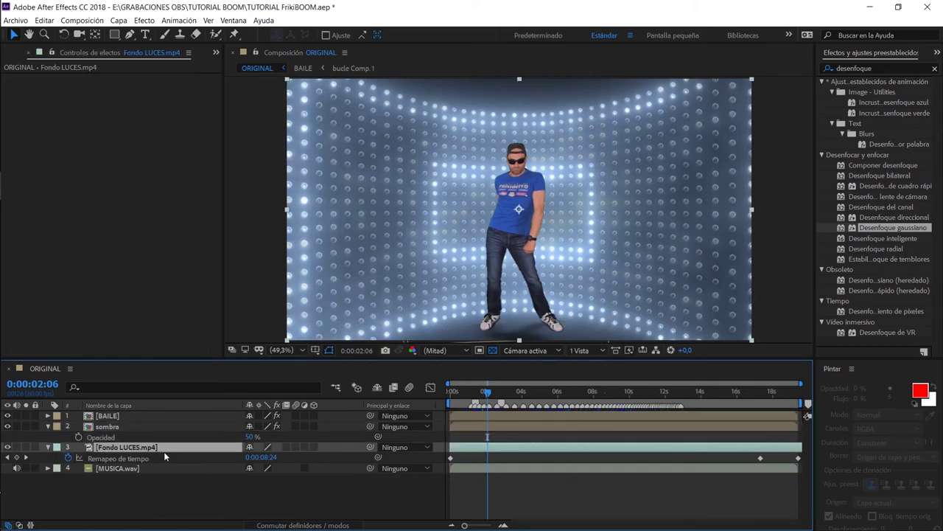